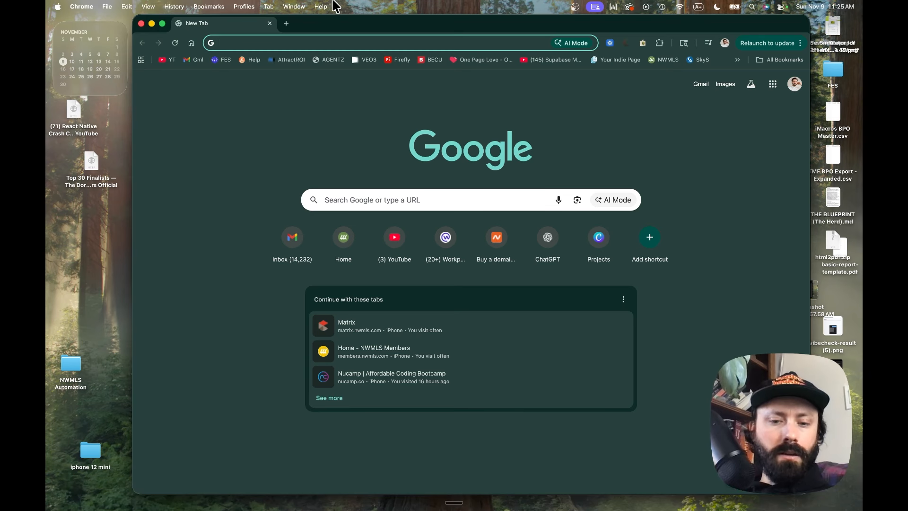
# Open freepik.com and widen the browser window to span the full screen width.
pyautogui.write('fre')
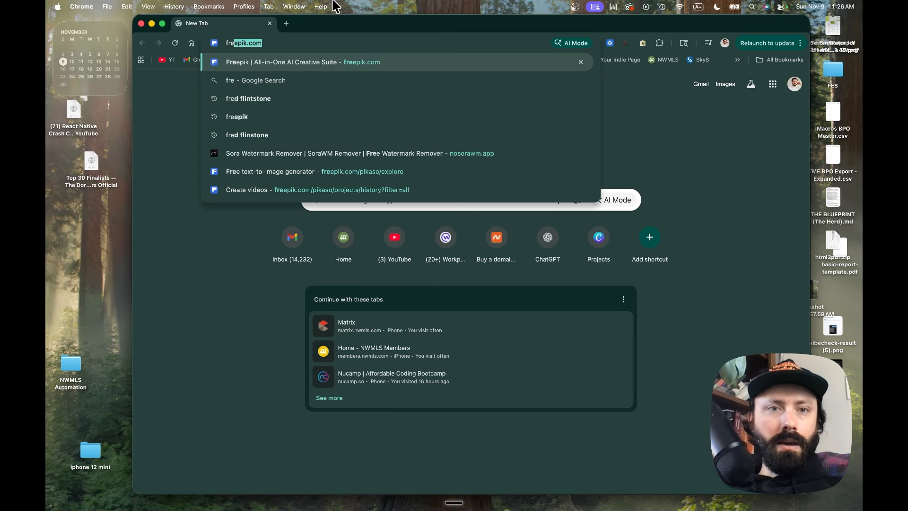
pyautogui.write('epik.com')
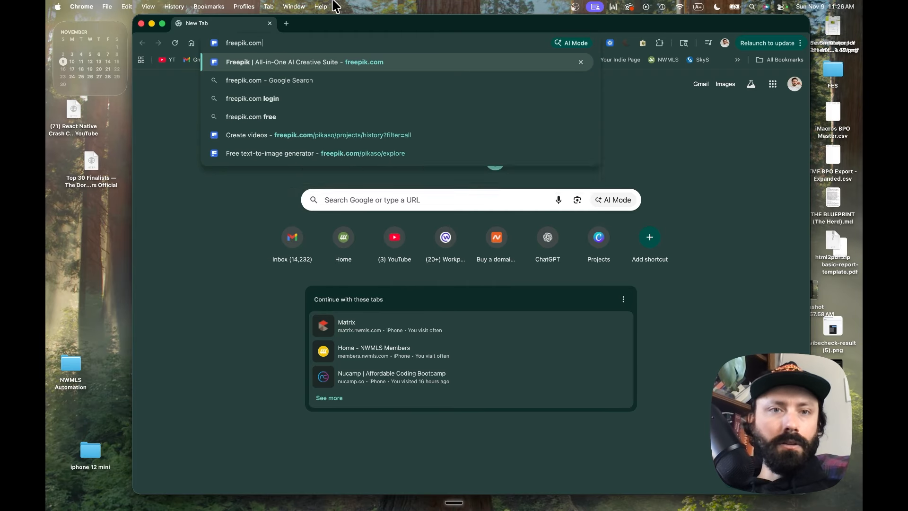
pyautogui.press('Return')
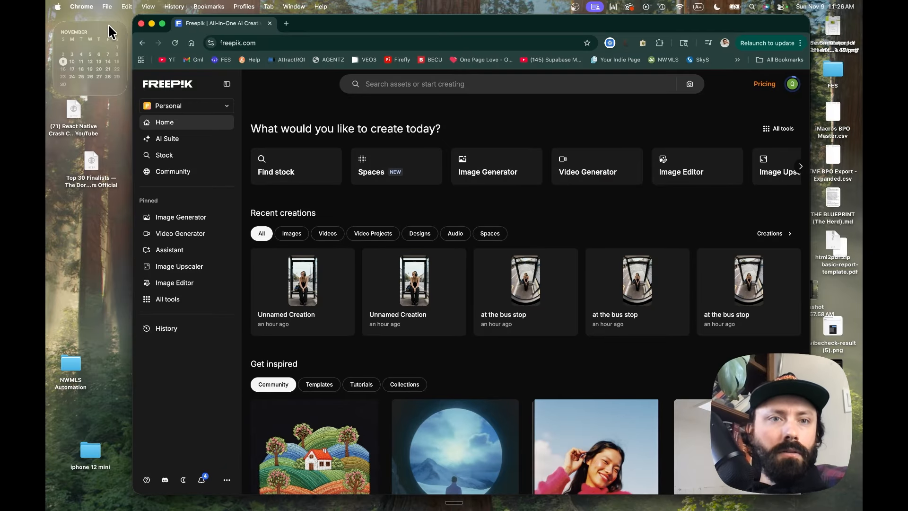
pyautogui.moveTo(133, 27); pyautogui.dragTo(46, 27)
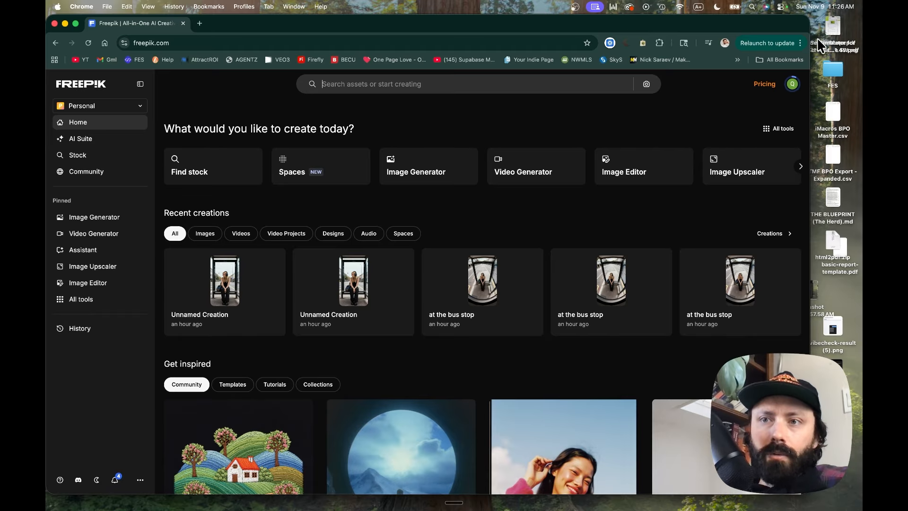
pyautogui.moveTo(810, 26); pyautogui.dragTo(856, 28)
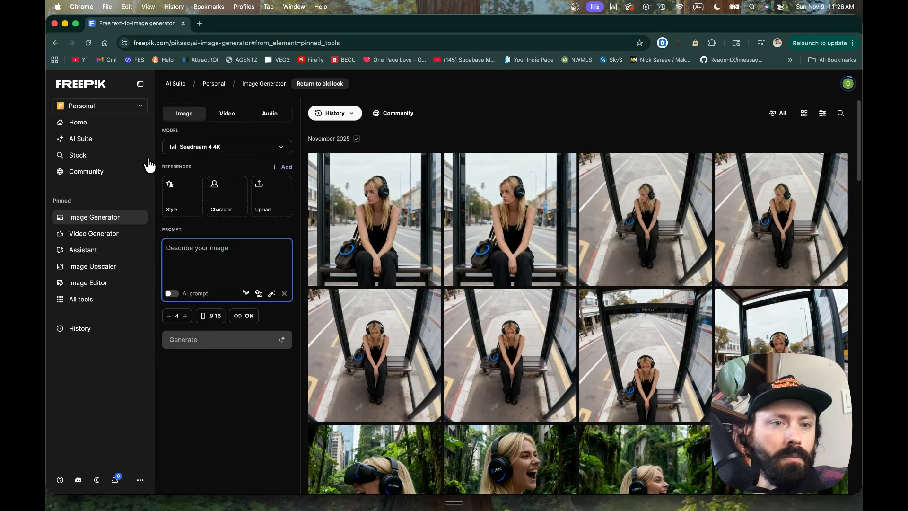
# Go to the AI Suite and open its Spaces tool.
pyautogui.moveTo(116, 298)
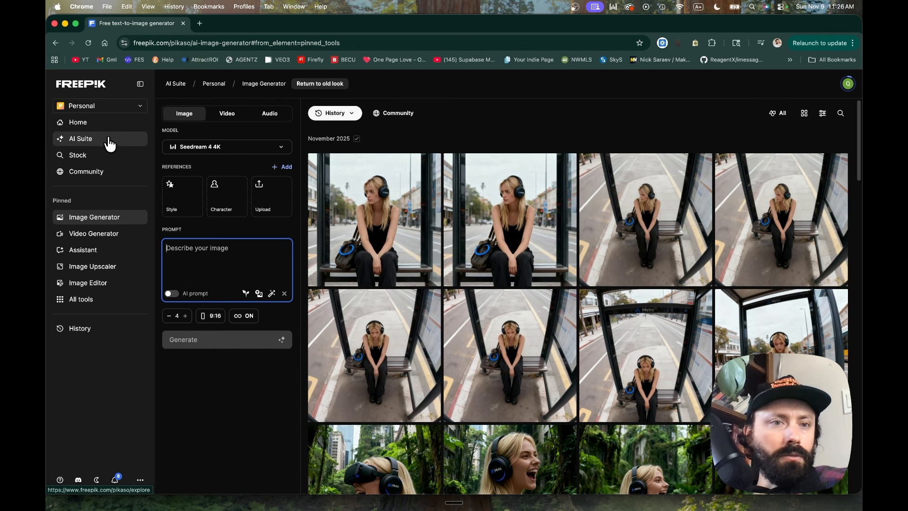
pyautogui.click(100, 141)
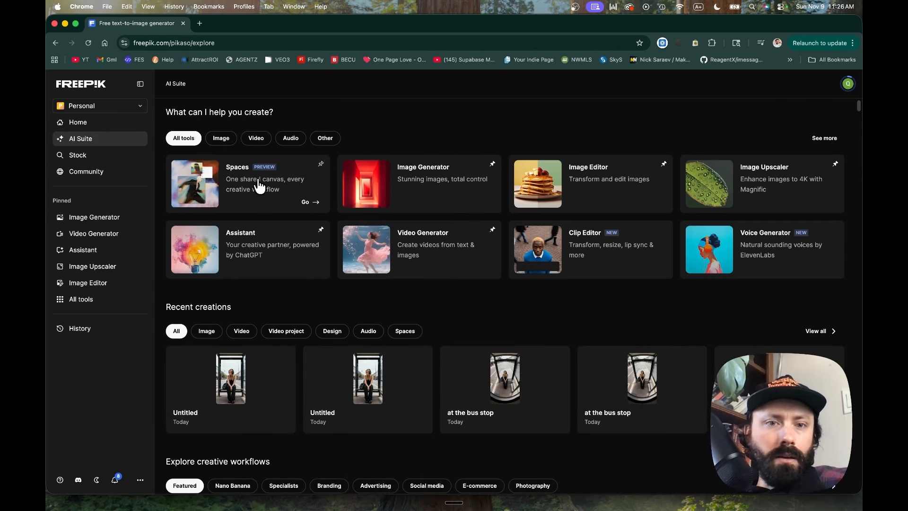
pyautogui.click(267, 196)
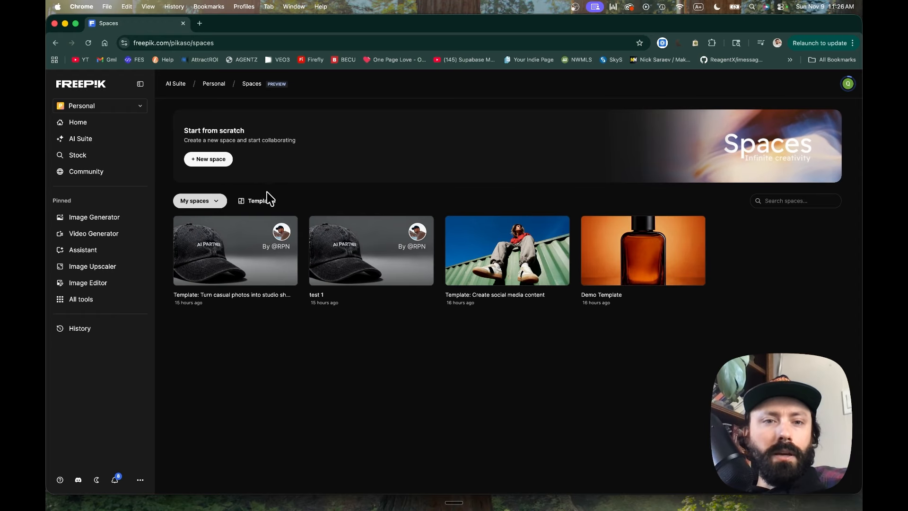
# Show the Spaces templates and create a new space from scratch.
pyautogui.click(270, 206)
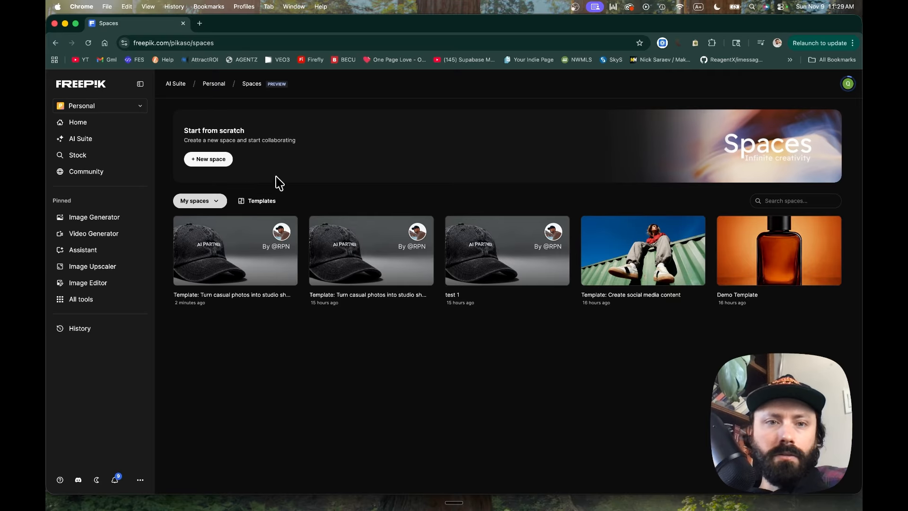
pyautogui.click(260, 201)
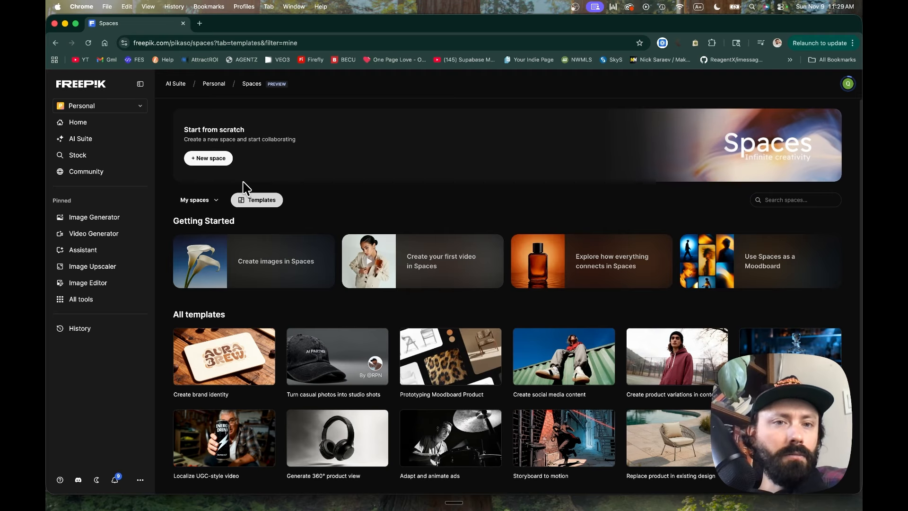
pyautogui.click(203, 160)
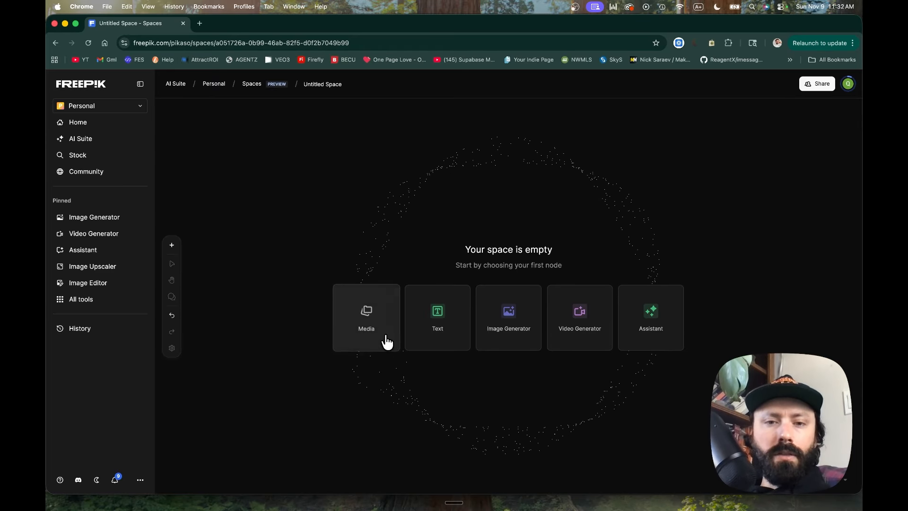
# Browse the community items, stock photos and stock mockups available for a media node, and leave without choosing one.
pyautogui.click(371, 336)
pyautogui.click(300, 168)
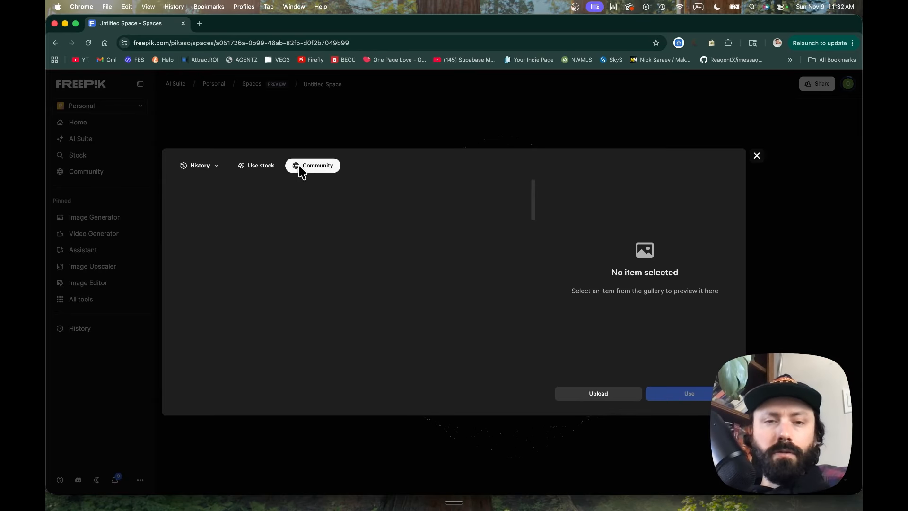
pyautogui.click(258, 165)
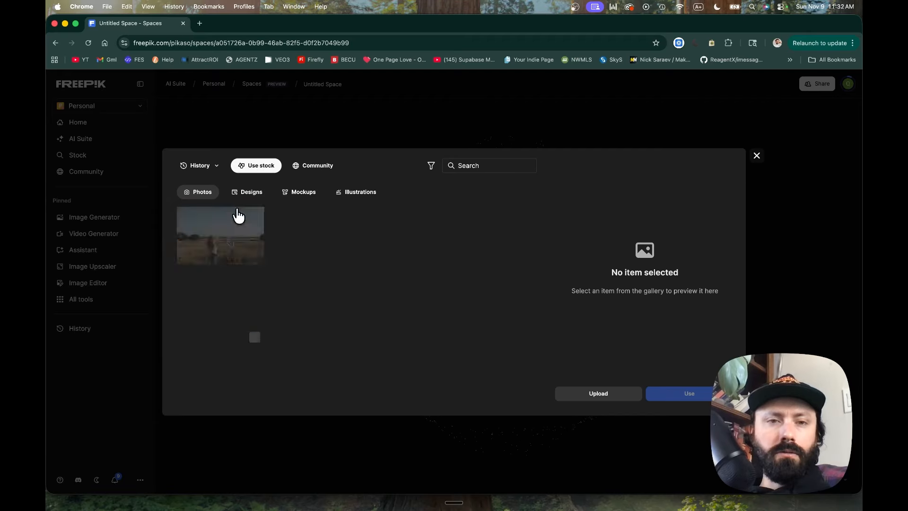
pyautogui.click(300, 191)
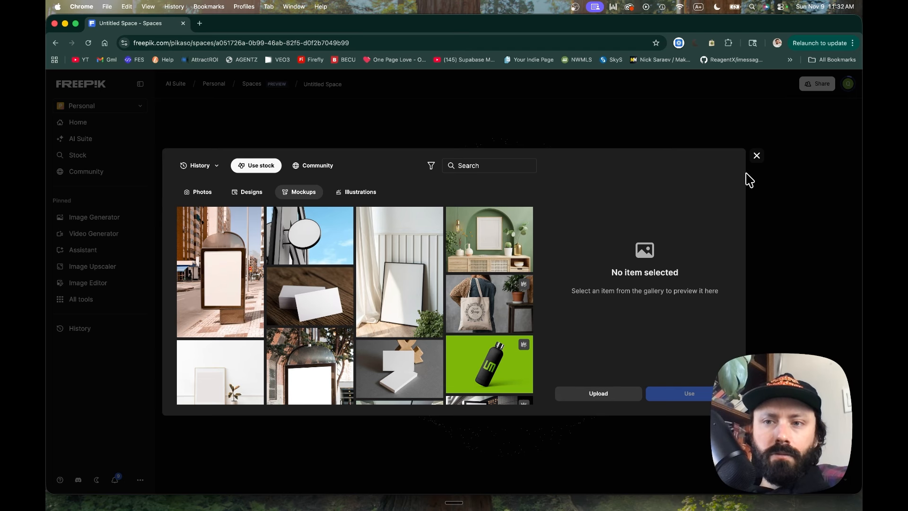
pyautogui.click(757, 156)
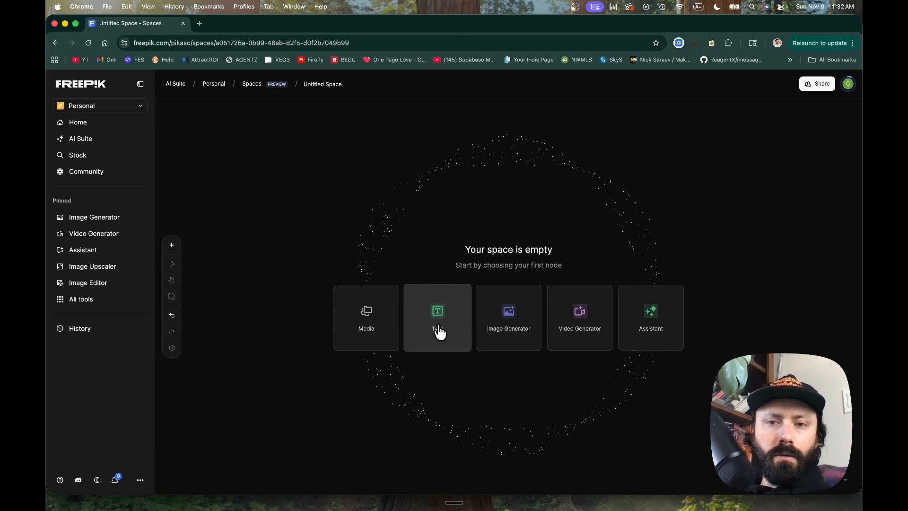
# Add a text node to the empty space and colour it green.
pyautogui.click(439, 331)
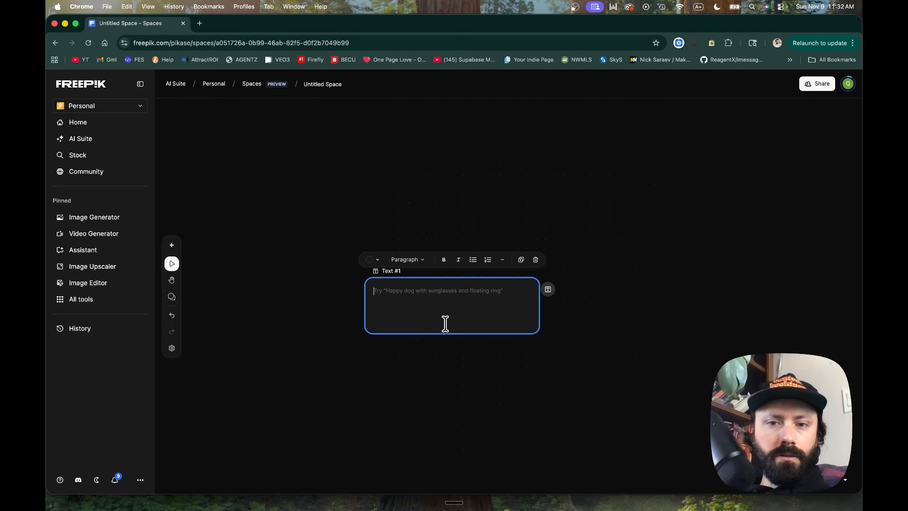
pyautogui.click(377, 262)
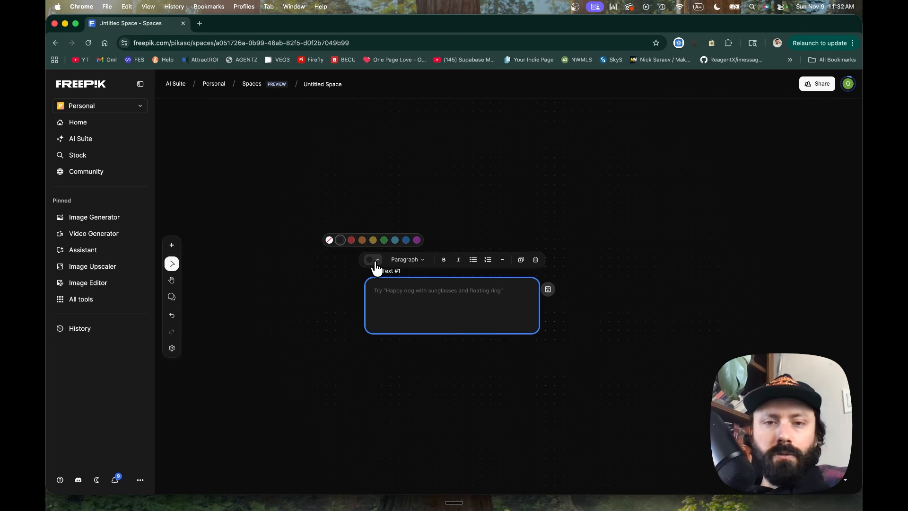
pyautogui.click(352, 241)
pyautogui.click(384, 240)
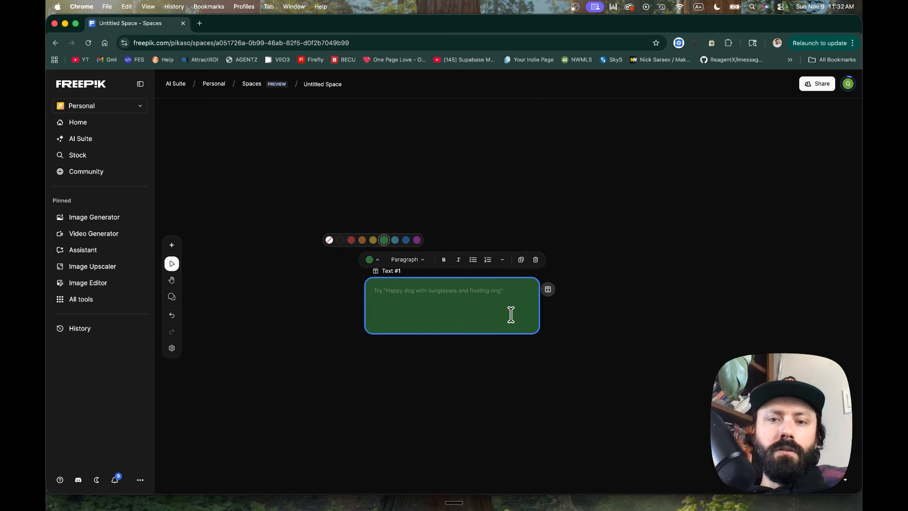
pyautogui.hscroll(1, 621, 260)
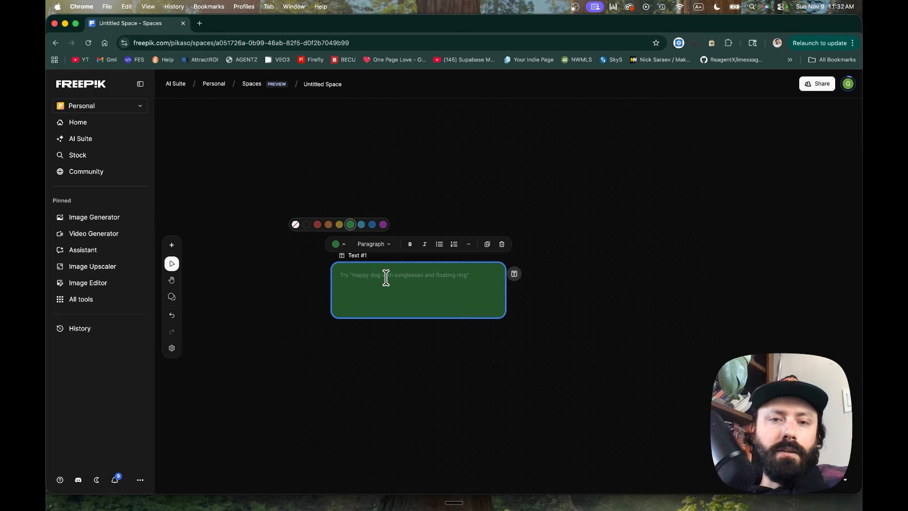
pyautogui.click(416, 219)
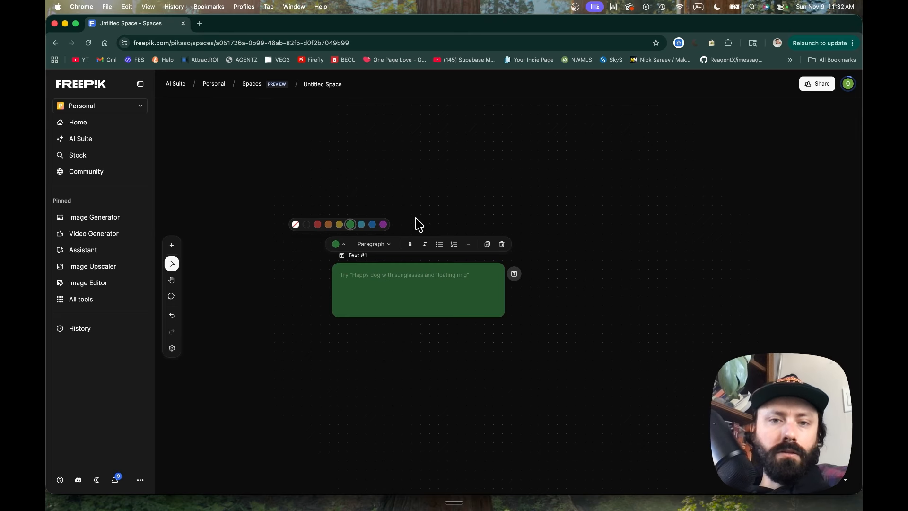
pyautogui.click(375, 296)
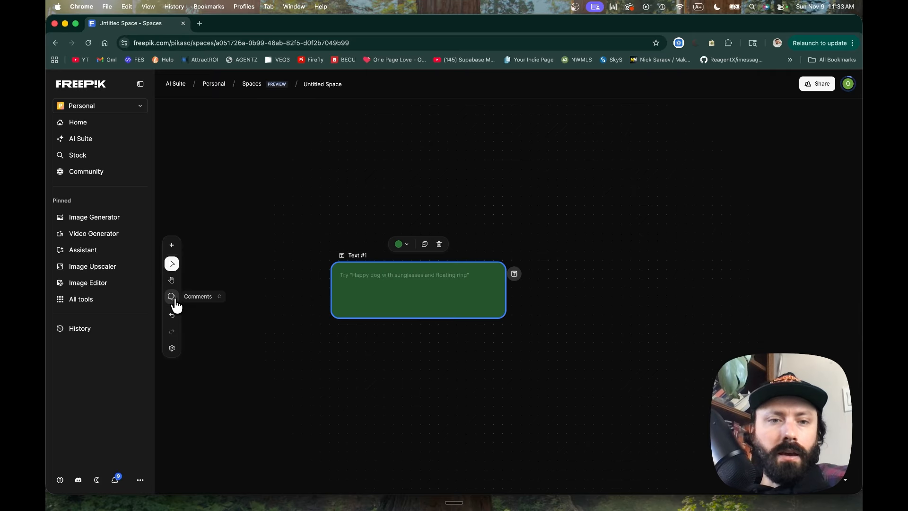
# Post the comment "this needs work" on the canvas and place its marker beside the green text node.
pyautogui.click(172, 297)
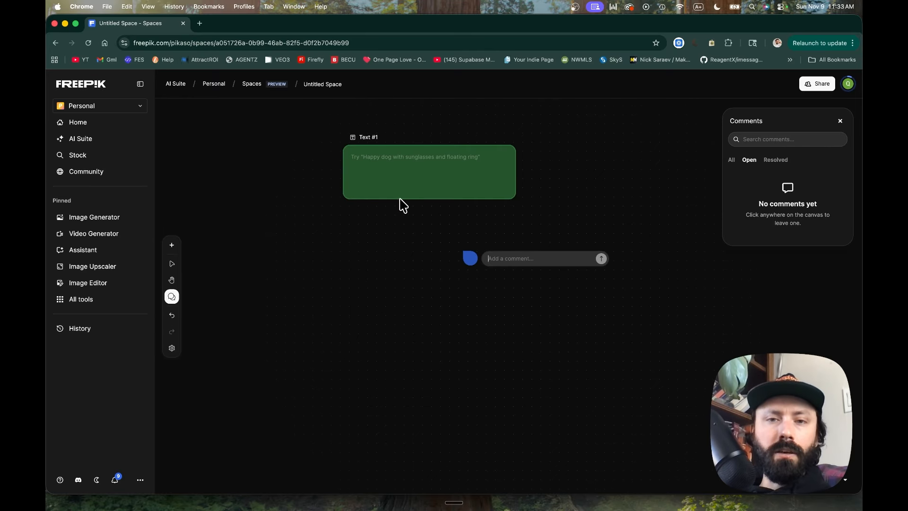
pyautogui.write('this needs work')
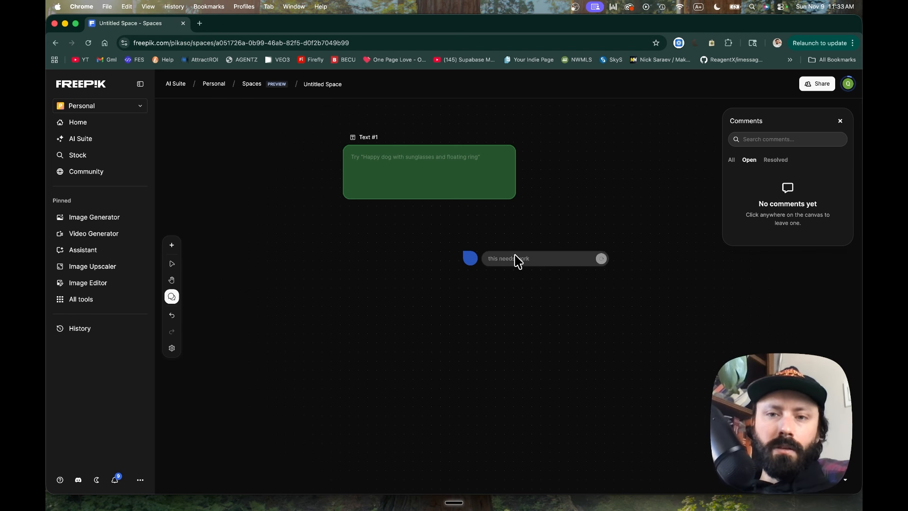
pyautogui.moveTo(470, 258); pyautogui.dragTo(563, 177)
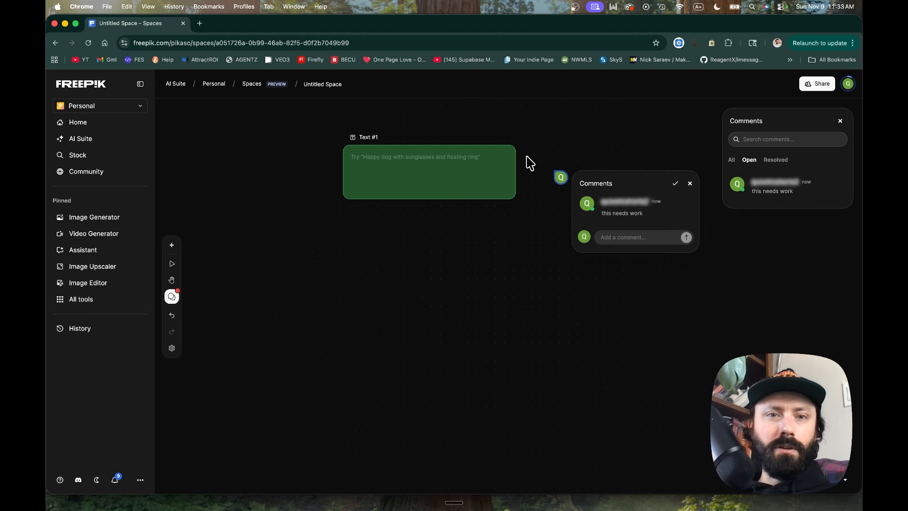
pyautogui.click(691, 183)
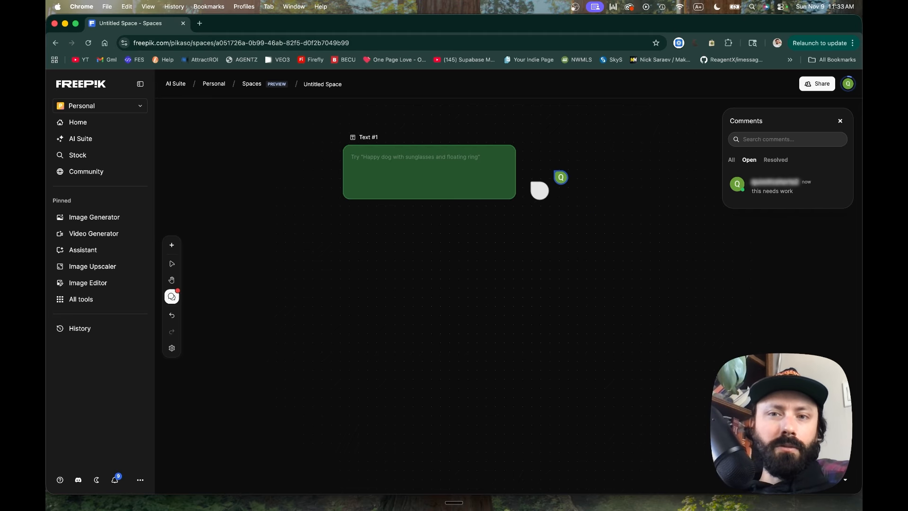
pyautogui.click(572, 191)
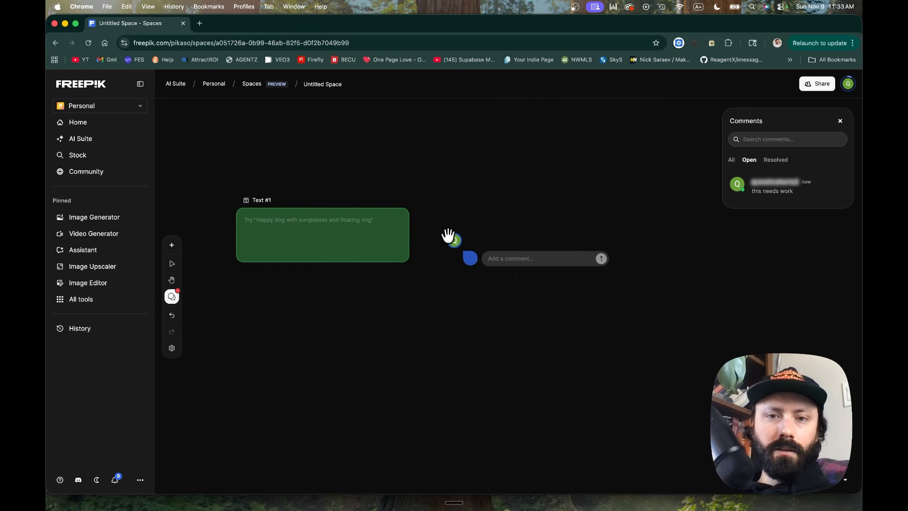
pyautogui.click(502, 272)
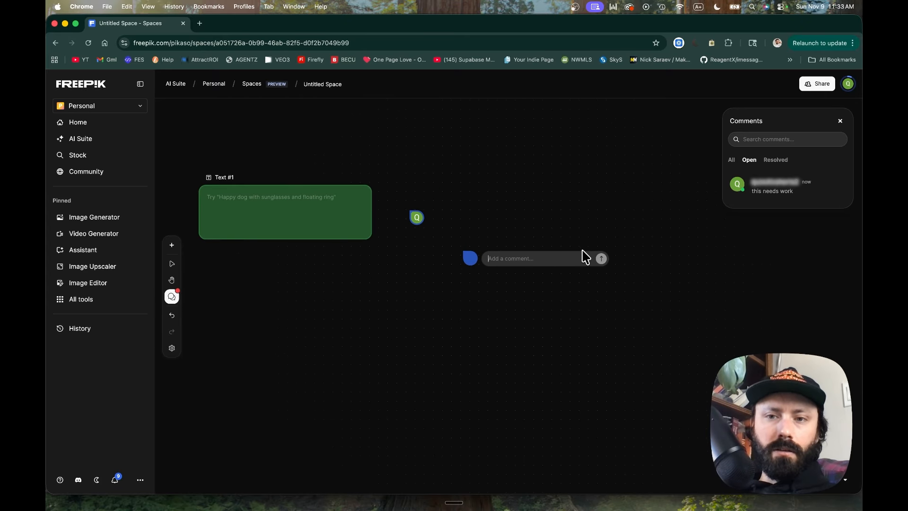
pyautogui.click(172, 265)
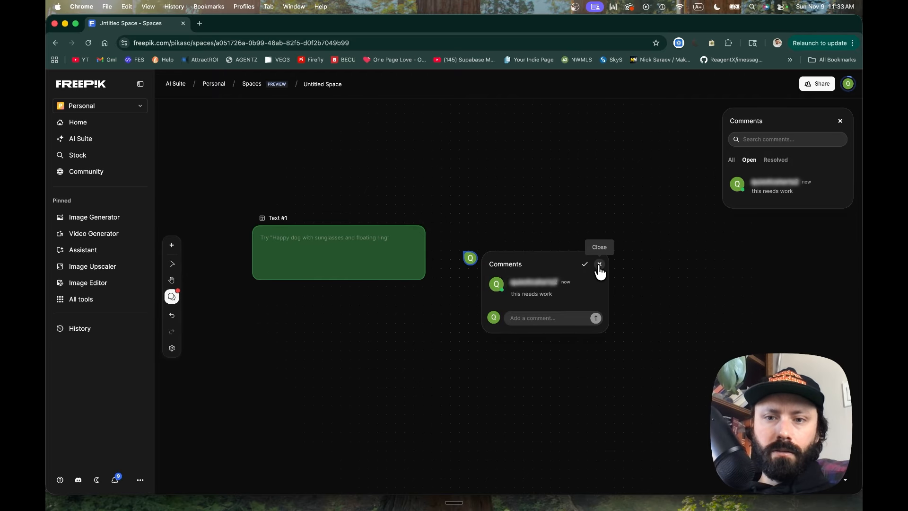
# Answer the "this needs work" comment with a thumbs-up reaction and the reply "got it chief", and resolve the thread.
pyautogui.click(598, 294)
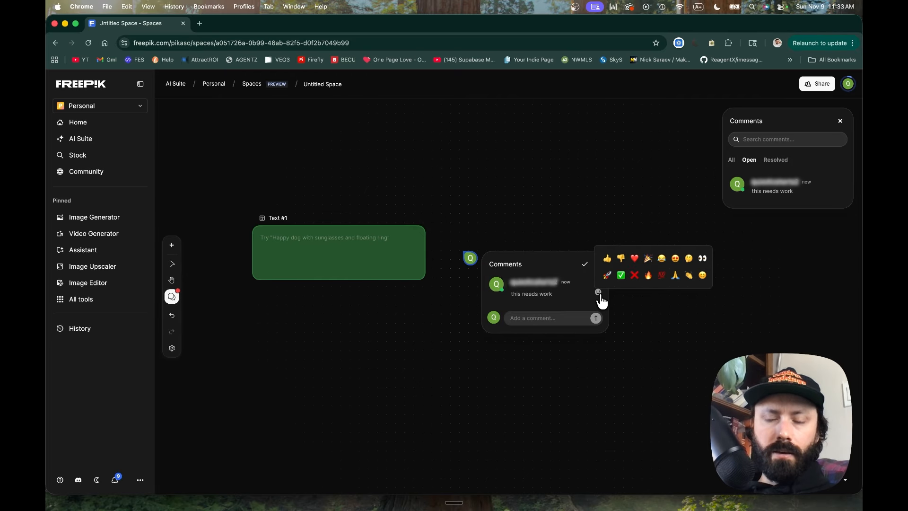
pyautogui.click(611, 259)
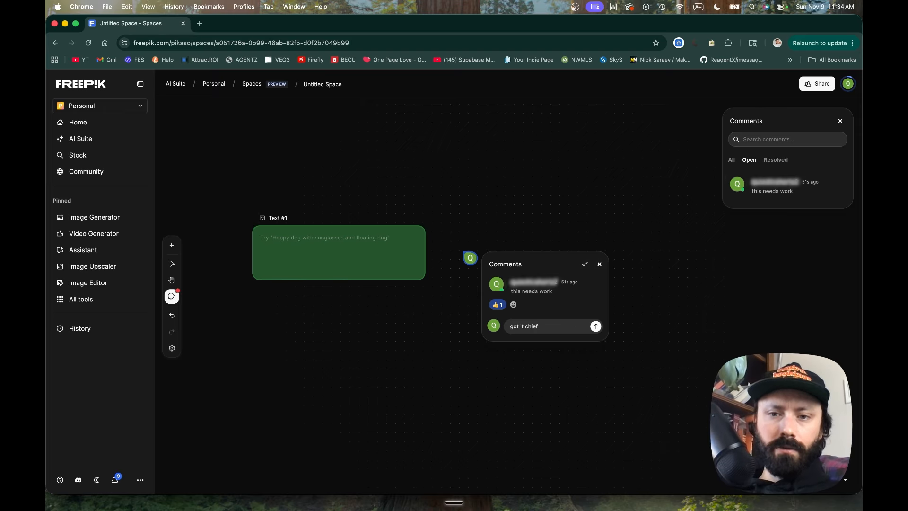
pyautogui.press('Return')
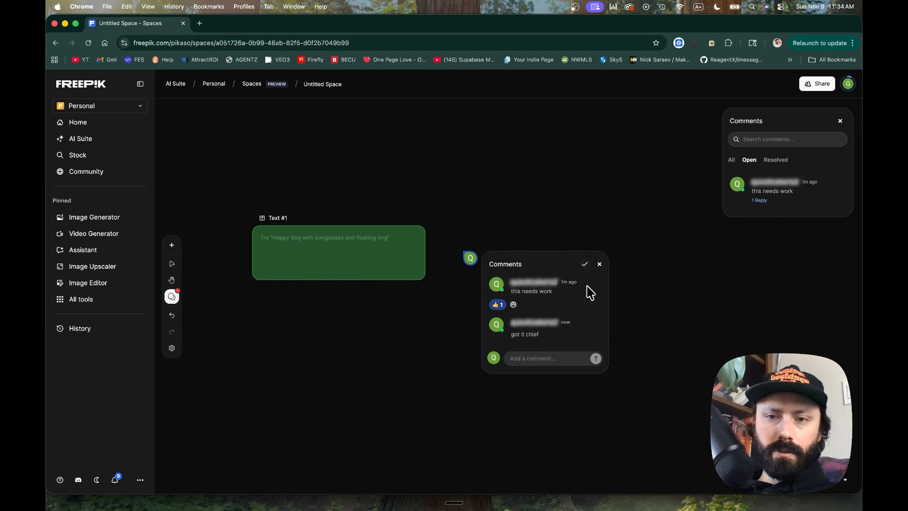
pyautogui.click(585, 266)
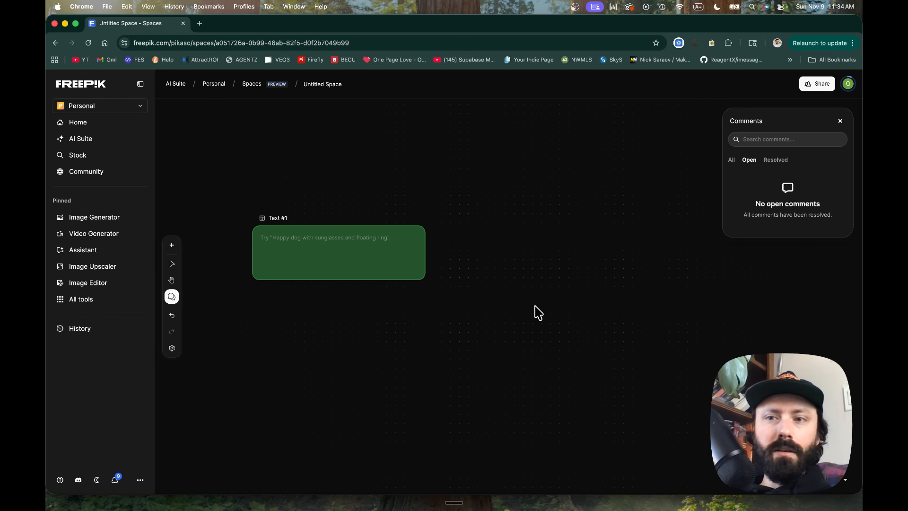
pyautogui.click(171, 280)
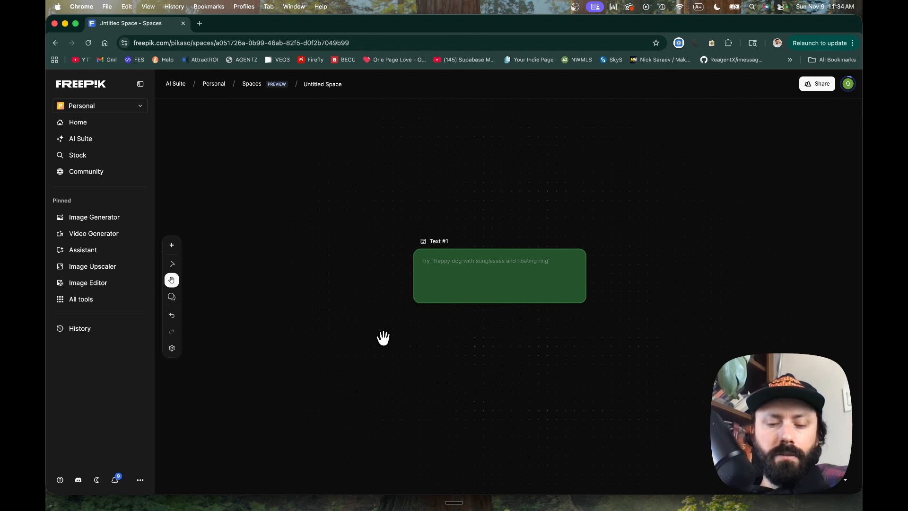
pyautogui.scroll(-3, 384, 338)
pyautogui.scroll(3, 384, 337)
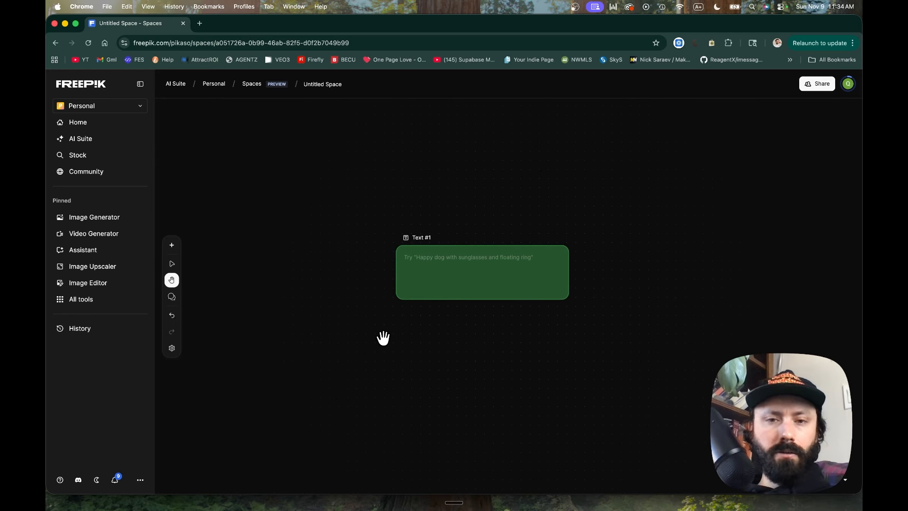
pyautogui.scroll(2, 383, 338)
pyautogui.scroll(-5, 384, 337)
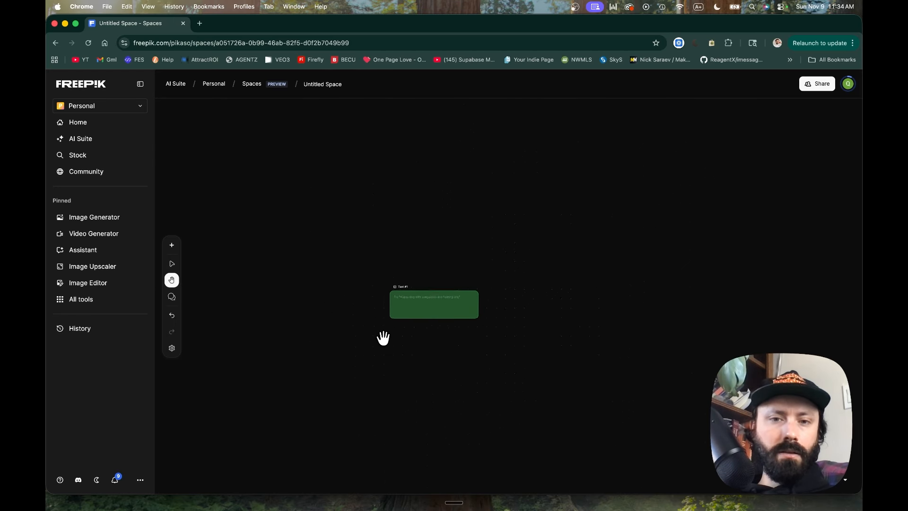
# Pan the canvas with the Hand tool, and reposition the green text node slightly with the selection tool.
pyautogui.scroll(-2, 384, 338)
pyautogui.scroll(5, 383, 337)
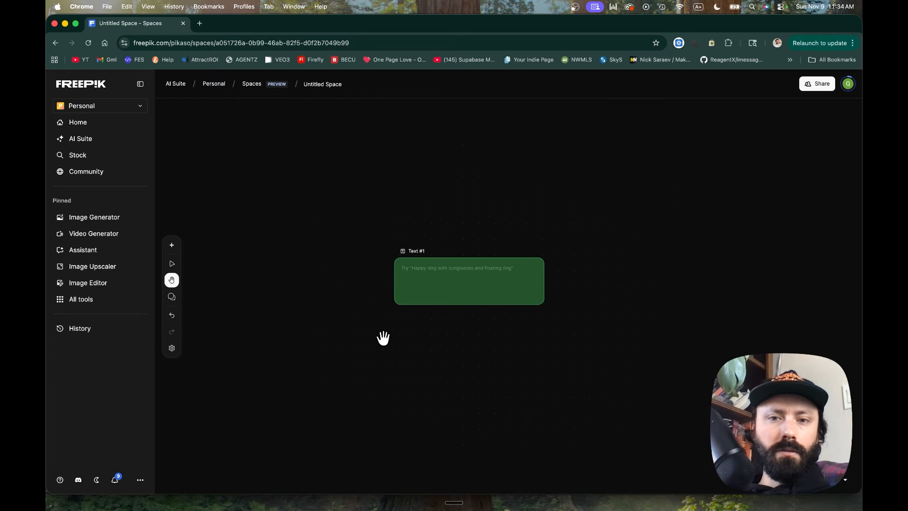
pyautogui.scroll(3, 384, 338)
pyautogui.scroll(-3, 384, 337)
pyautogui.scroll(2, 384, 338)
pyautogui.click(172, 264)
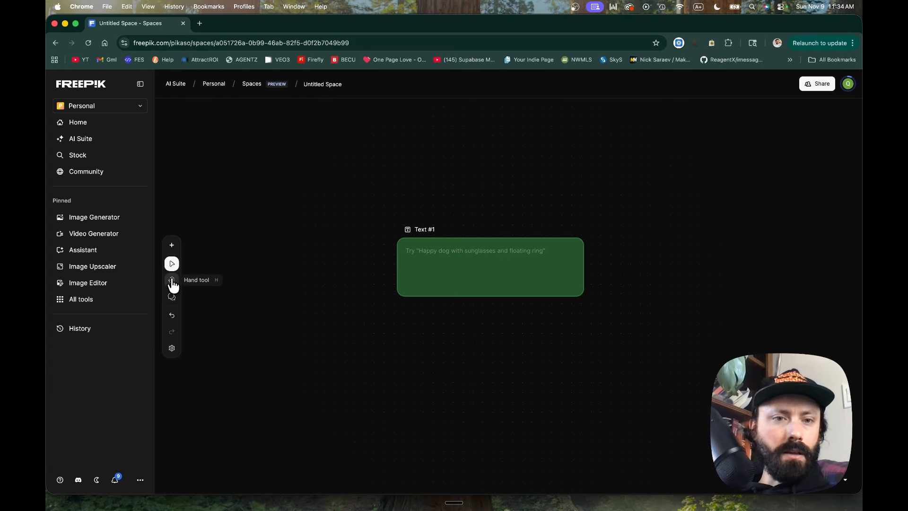
pyautogui.click(447, 265)
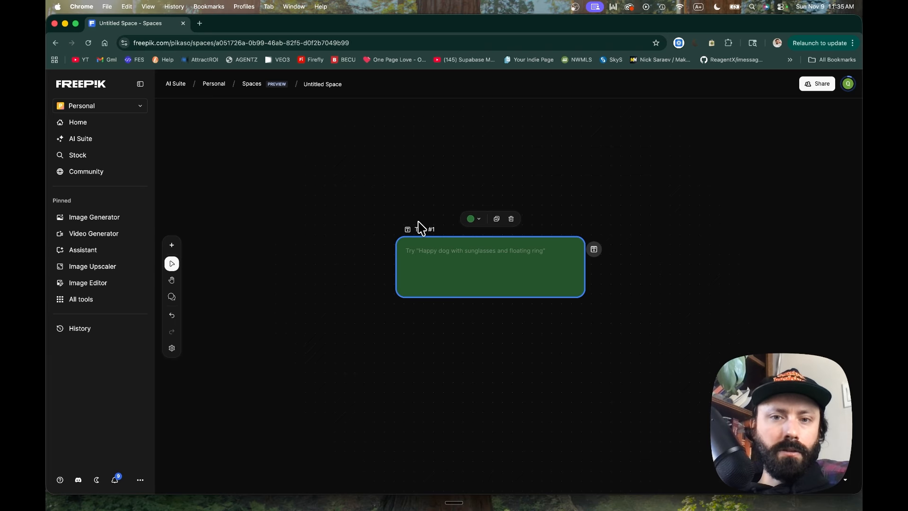
pyautogui.click(172, 280)
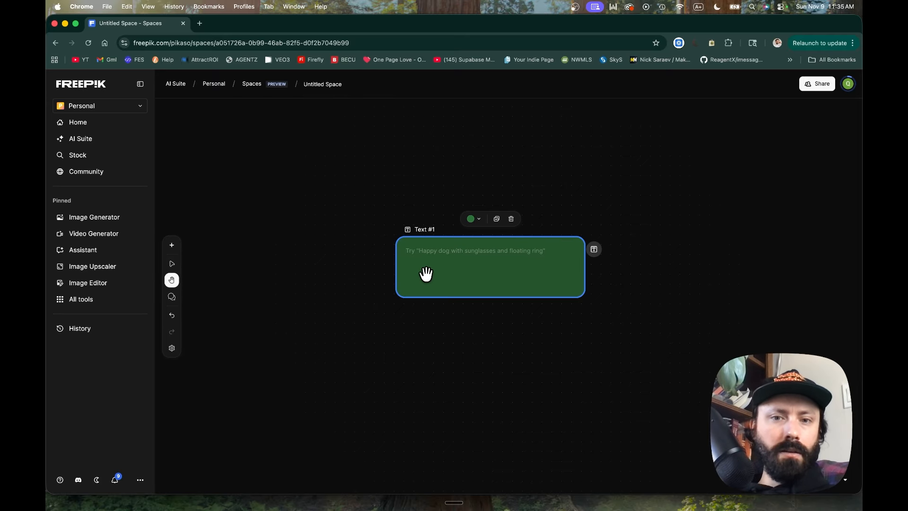
pyautogui.moveTo(446, 277); pyautogui.dragTo(392, 310)
pyautogui.click(171, 263)
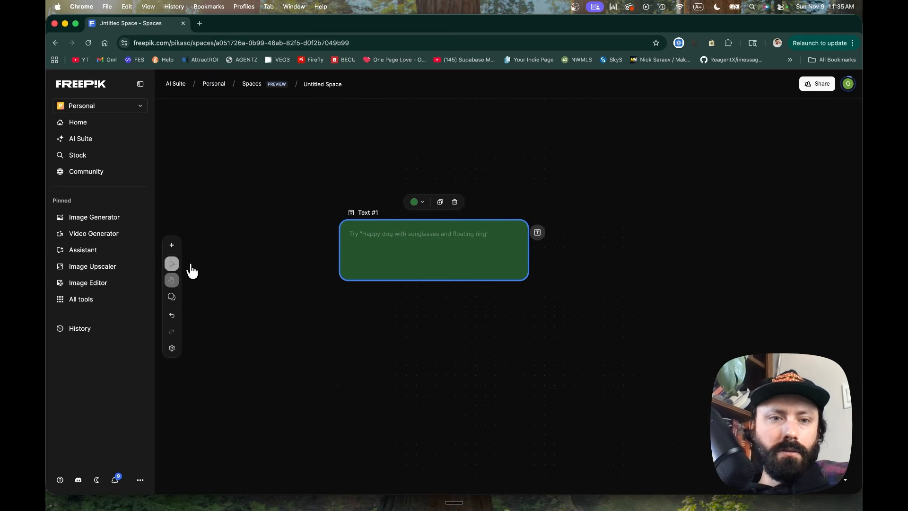
pyautogui.moveTo(407, 260)
pyautogui.mouseDown()
pyautogui.moveTo(487, 269)
pyautogui.moveTo(415, 276)
pyautogui.mouseUp()
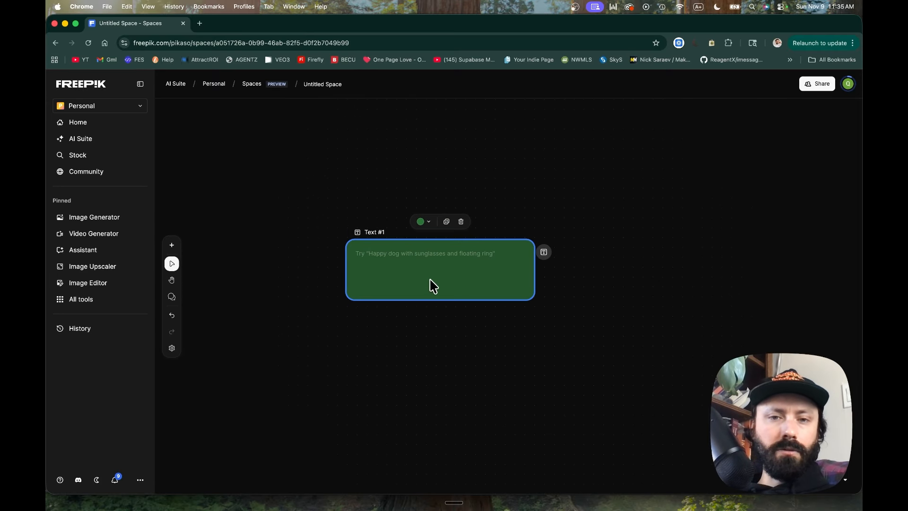
# Pan the canvas with the Hand tool, and marquee-select the green text node with the selection tool.
pyautogui.press('h')
pyautogui.moveTo(421, 368); pyautogui.dragTo(428, 337)
pyautogui.click(172, 264)
pyautogui.moveTo(264, 303); pyautogui.dragTo(406, 376)
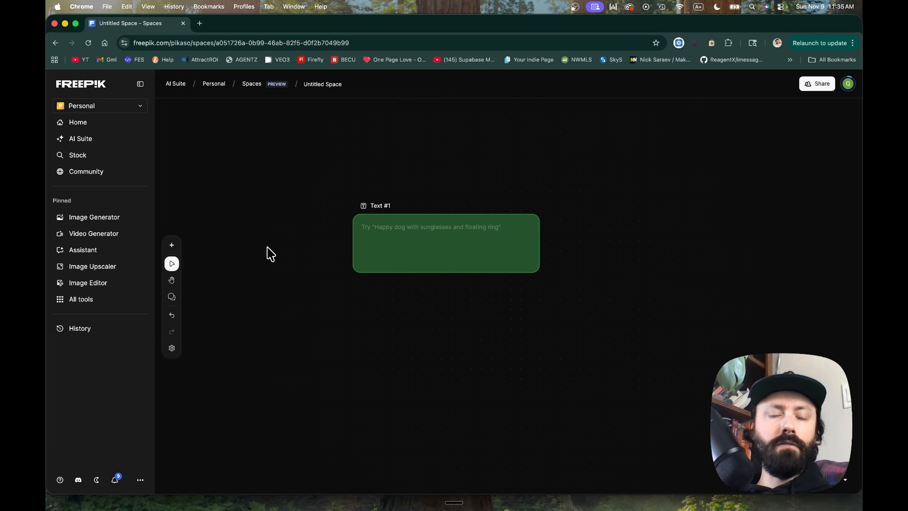
pyautogui.moveTo(247, 166); pyautogui.dragTo(672, 380)
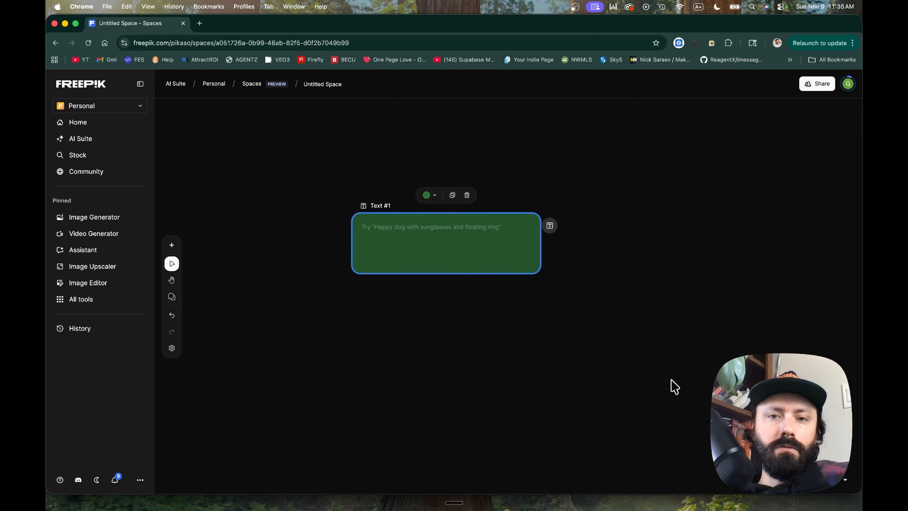
# Enter "create an image of a chicken inside the house grabbing some milk from the fridge" in the green text node.
pyautogui.click(472, 355)
pyautogui.click(395, 285)
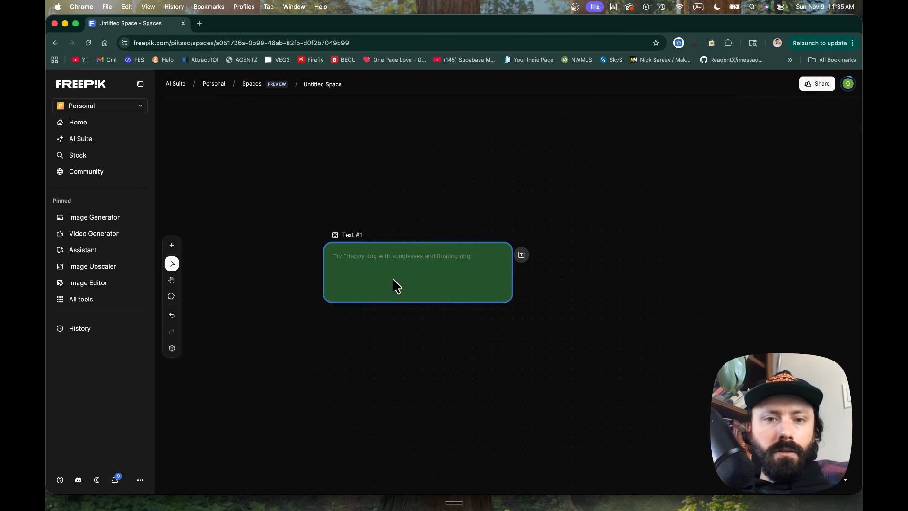
pyautogui.write('cre')
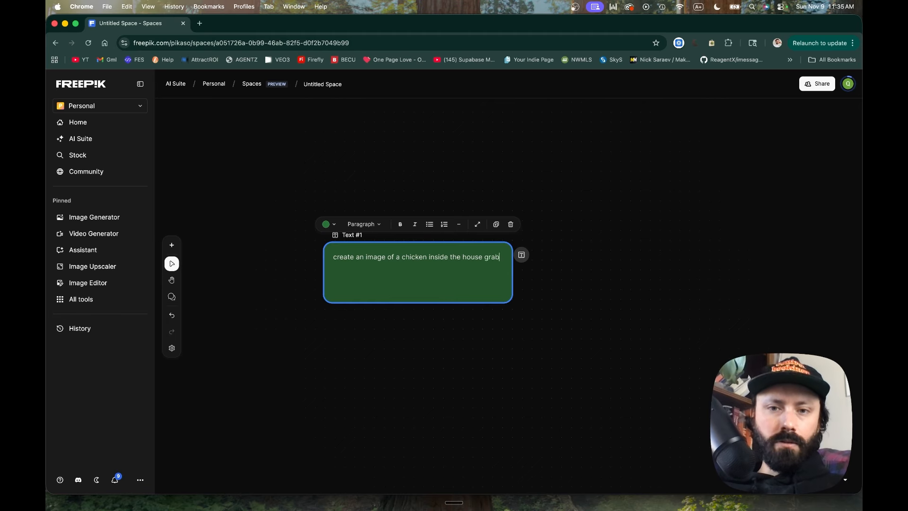
pyautogui.write('bing some milk from the fr')
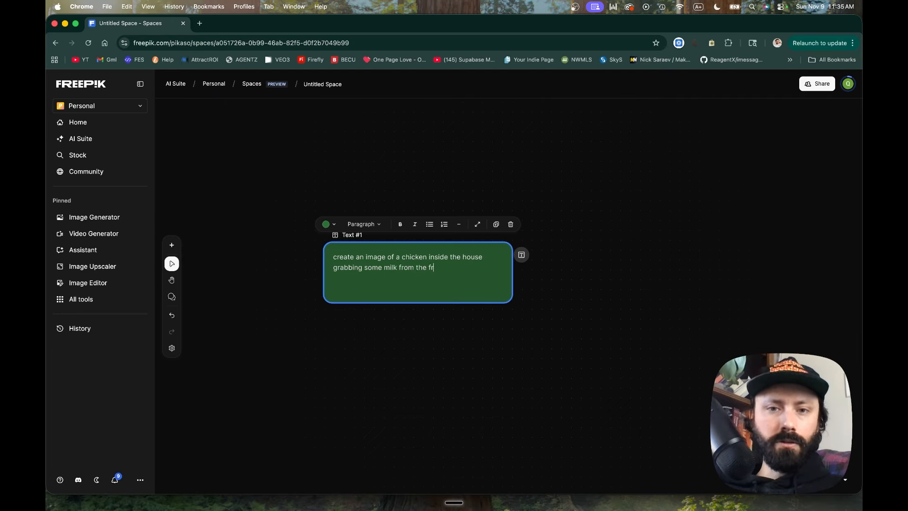
pyautogui.write('idge')
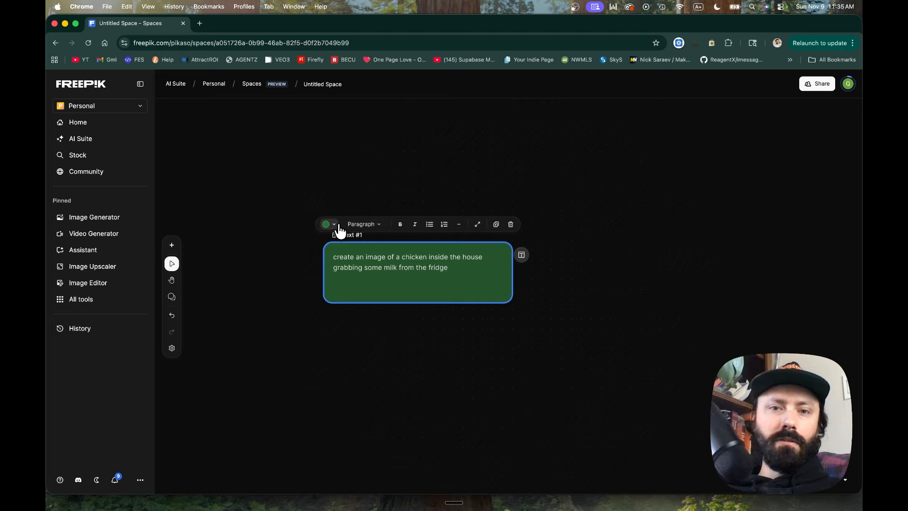
# Look over the paragraph and heading styles available for the green node's text, and leave without choosing one.
pyautogui.click(372, 225)
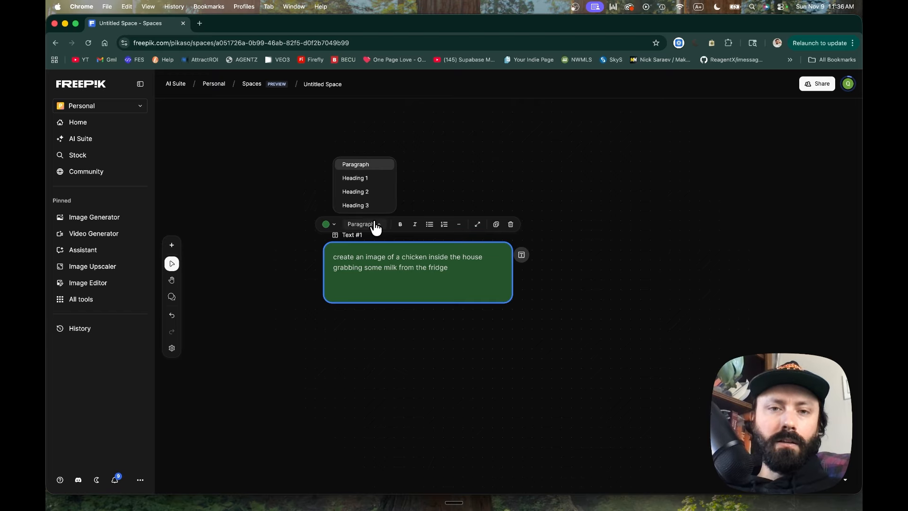
pyautogui.click(374, 226)
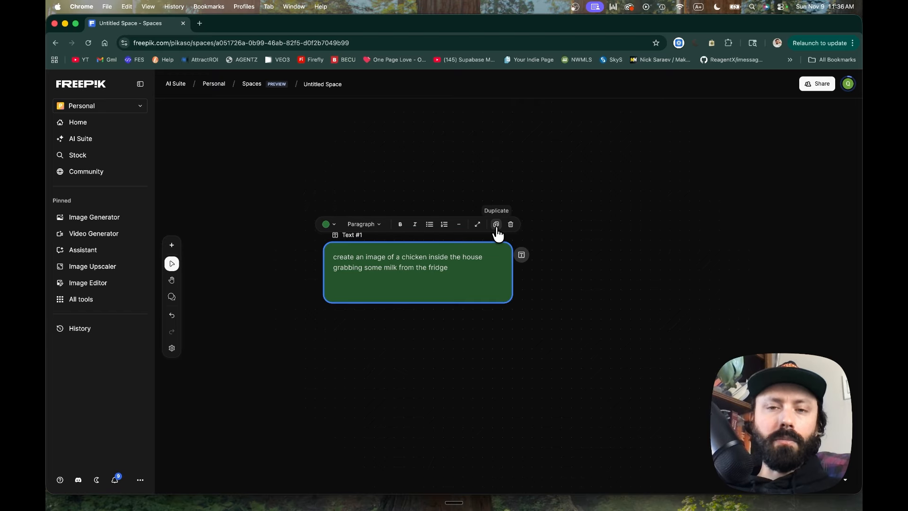
pyautogui.click(592, 234)
# Add a second, blank text node beside the green one and try to connect the green node to it.
pyautogui.hscroll(2, 592, 235)
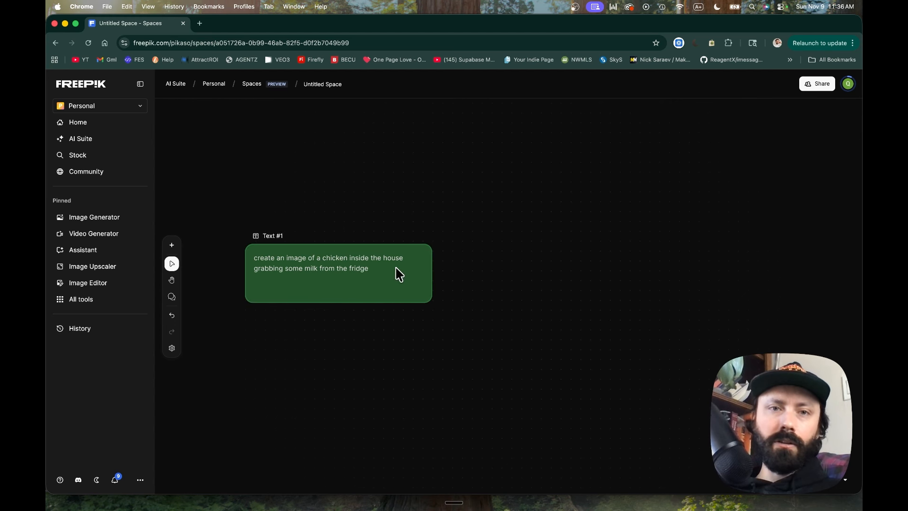
pyautogui.hscroll(2, 417, 270)
pyautogui.rightClick(434, 256)
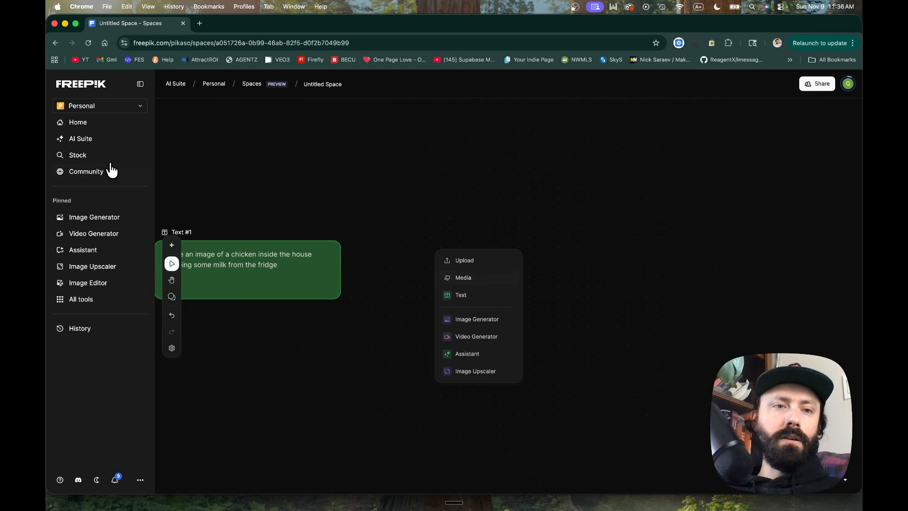
pyautogui.click(472, 302)
pyautogui.moveTo(512, 267); pyautogui.dragTo(444, 266)
pyautogui.hscroll(-3, 298, 270)
pyautogui.click(294, 258)
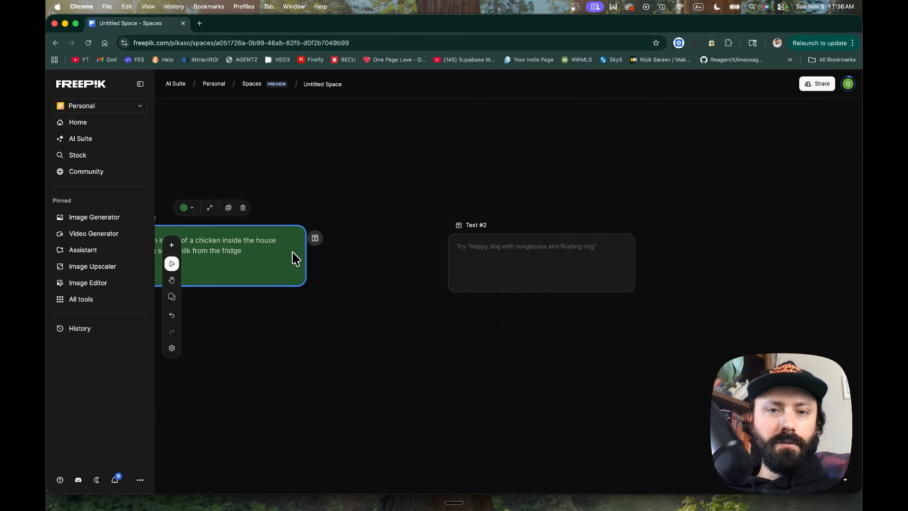
pyautogui.moveTo(315, 238); pyautogui.dragTo(462, 160)
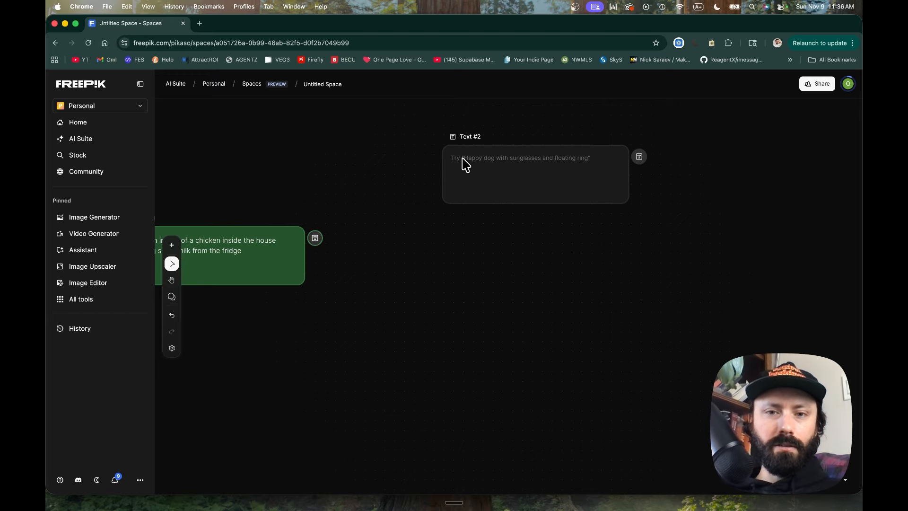
pyautogui.press('super+z')
pyautogui.click(297, 247)
pyautogui.moveTo(315, 238); pyautogui.dragTo(455, 264)
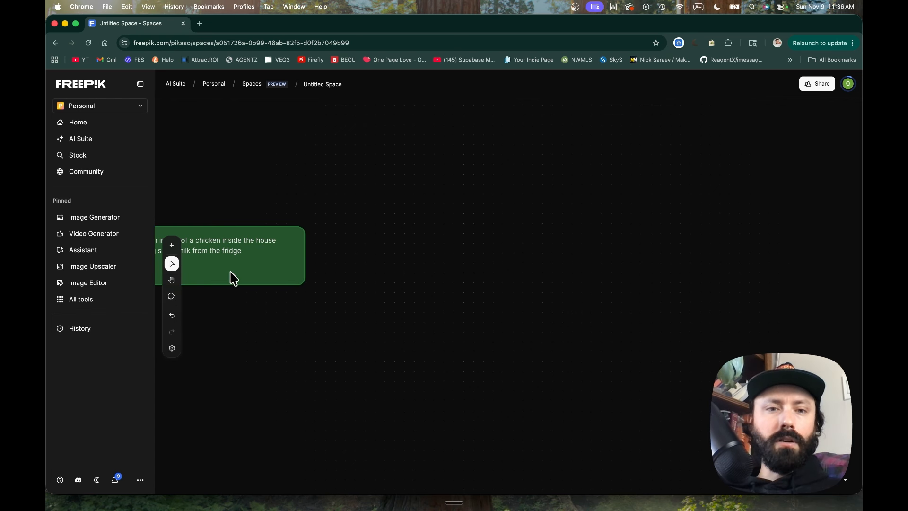
# Branch a connected Assistant node off the green text node's output and move it closer to that node.
pyautogui.click(241, 272)
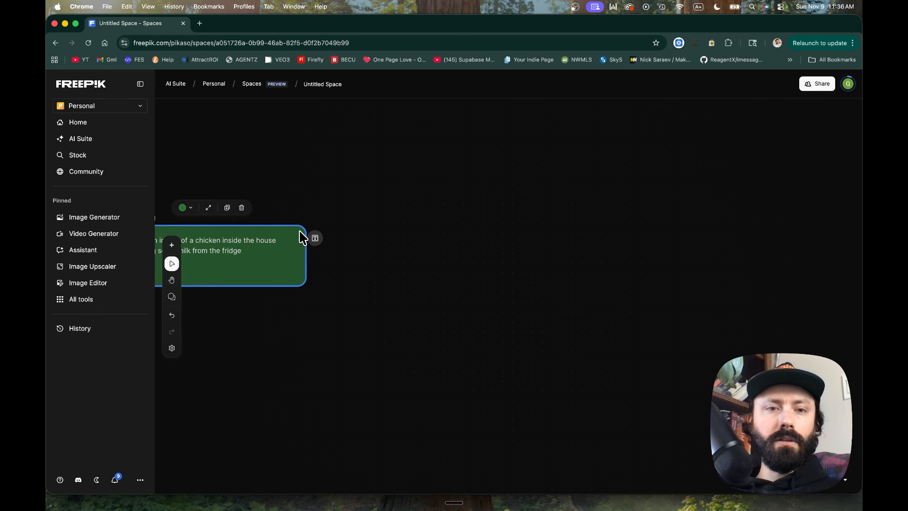
pyautogui.hscroll(-5, 299, 229)
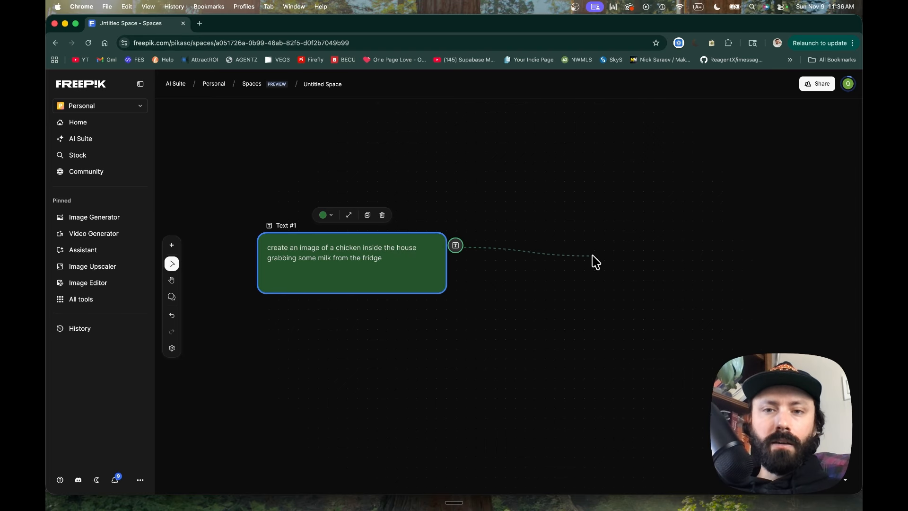
pyautogui.moveTo(605, 270); pyautogui.dragTo(605, 272)
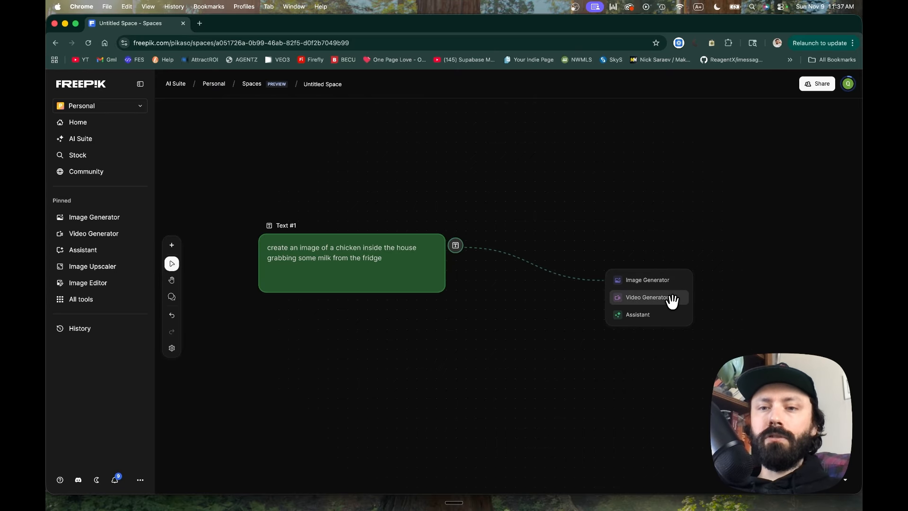
pyautogui.click(661, 318)
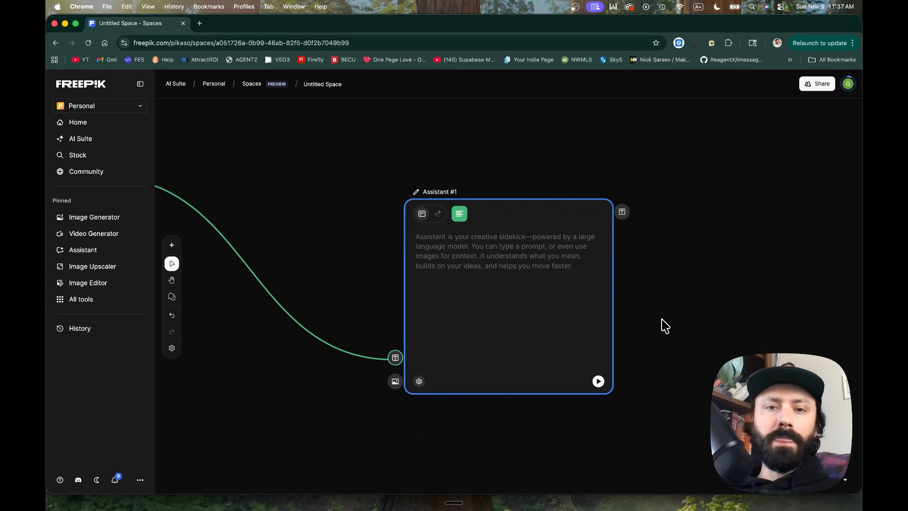
pyautogui.moveTo(523, 204); pyautogui.dragTo(432, 178)
pyautogui.hscroll(-2, 416, 227)
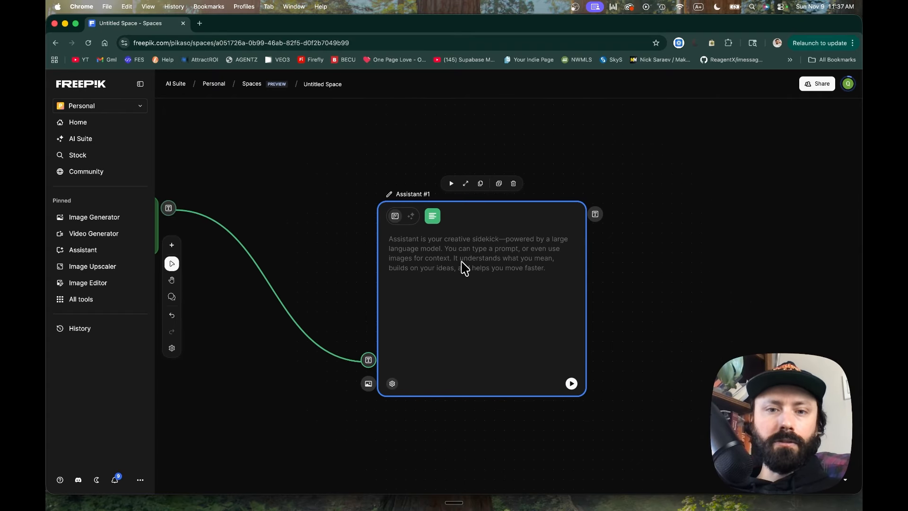
# Enter the instruction "optimize the prompt for a cinematic hyper realistic image" in the Assistant node.
pyautogui.hscroll(-5, 462, 264)
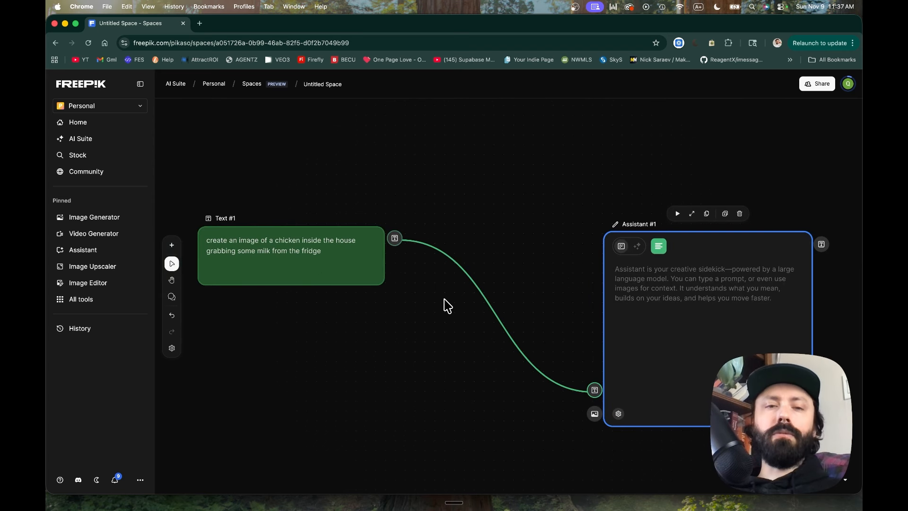
pyautogui.hscroll(2, 705, 341)
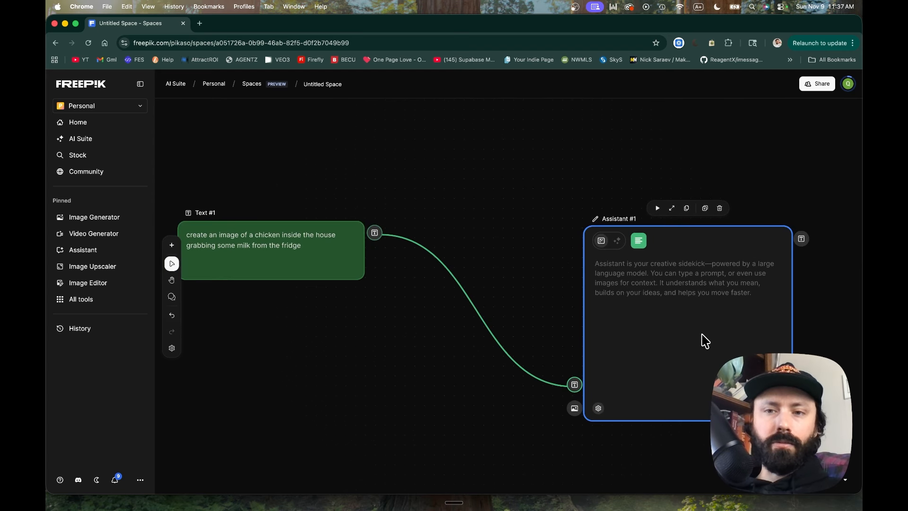
pyautogui.scroll(-5, 605, 258)
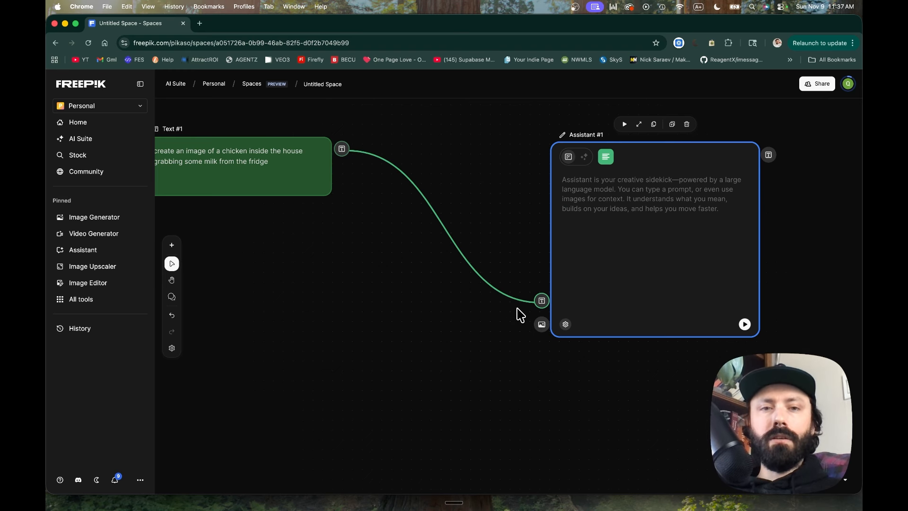
pyautogui.hscroll(-4, 517, 308)
pyautogui.hscroll(3, 459, 248)
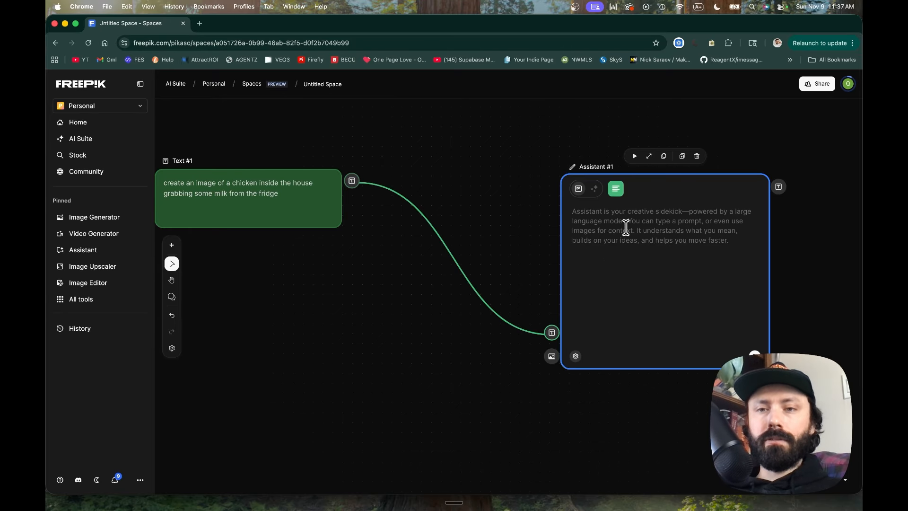
pyautogui.hscroll(5, 811, 241)
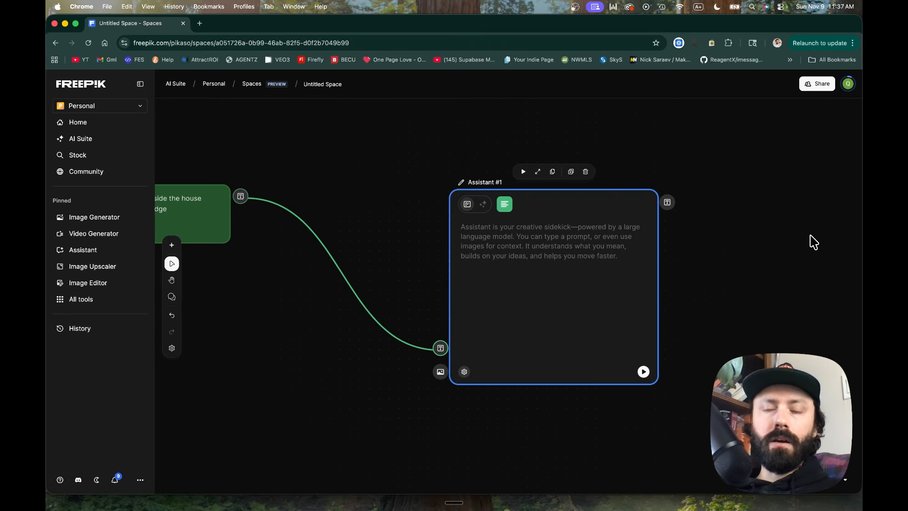
pyautogui.hscroll(2, 697, 251)
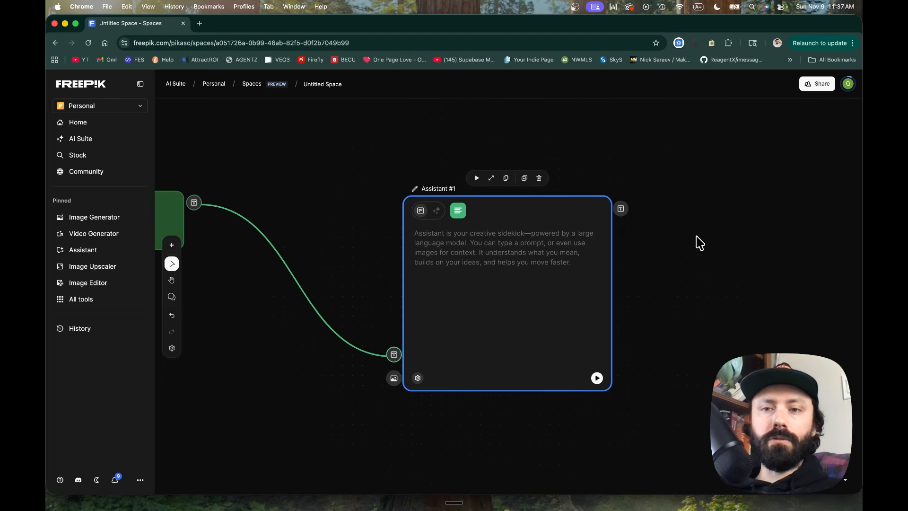
pyautogui.hscroll(4, 700, 243)
pyautogui.click(440, 273)
pyautogui.write('optimize the prompt for a cinematic hyper realistic image')
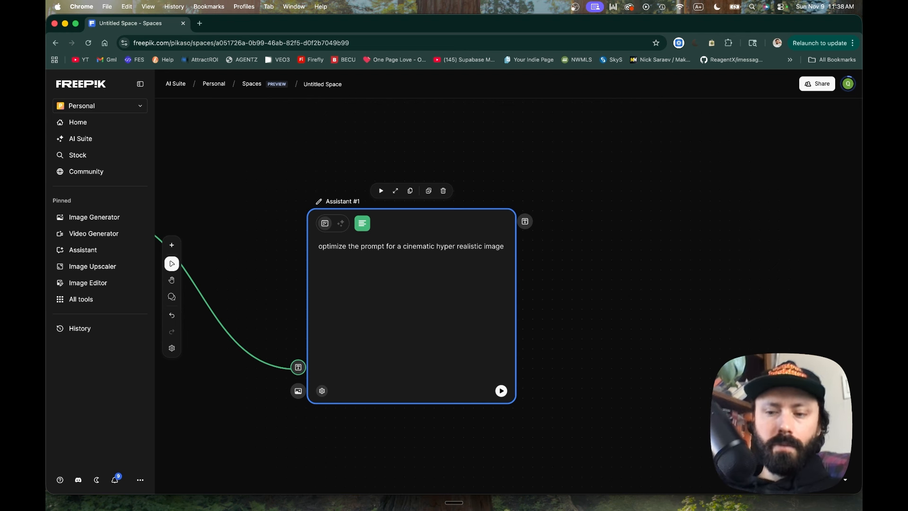
# Set the Assistant node's model to GPT-5 Mini and run the node.
pyautogui.click(321, 392)
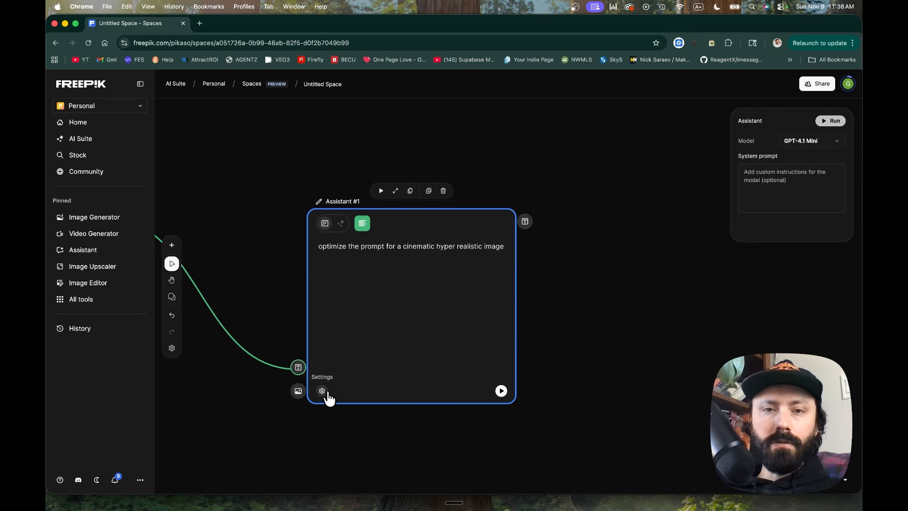
pyautogui.click(823, 145)
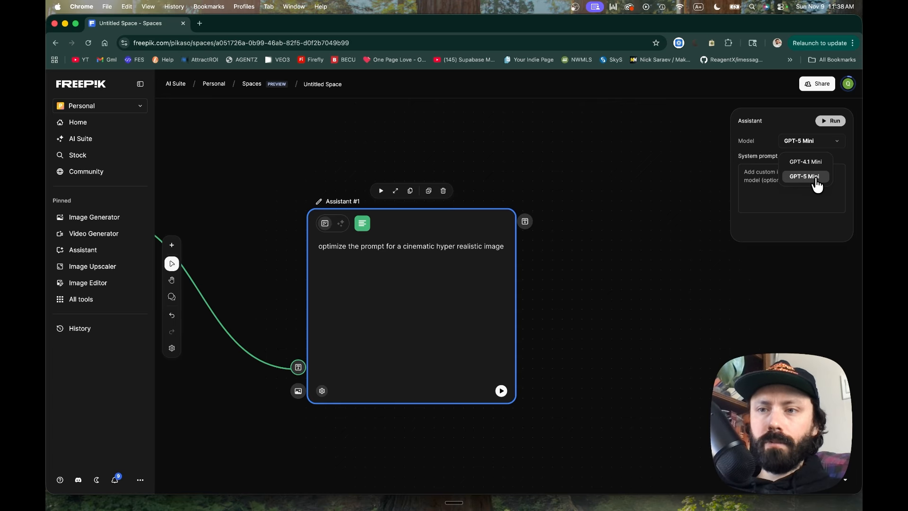
pyautogui.click(811, 177)
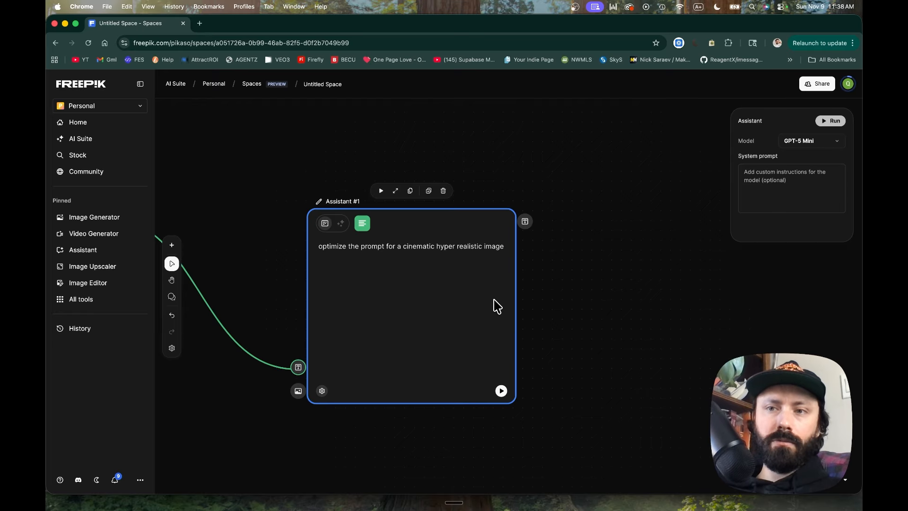
pyautogui.click(501, 391)
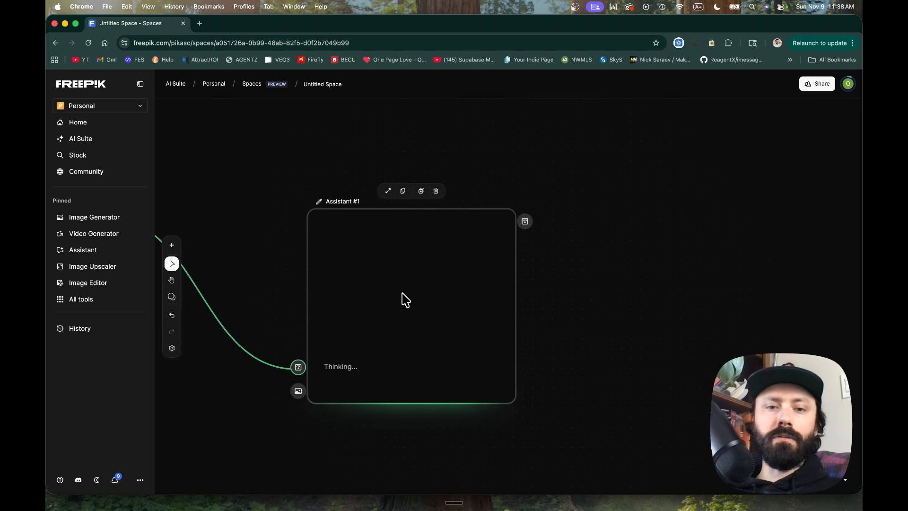
# Read the optimized prompt produced by the Assistant node from beginning to end.
pyautogui.hscroll(-3, 356, 348)
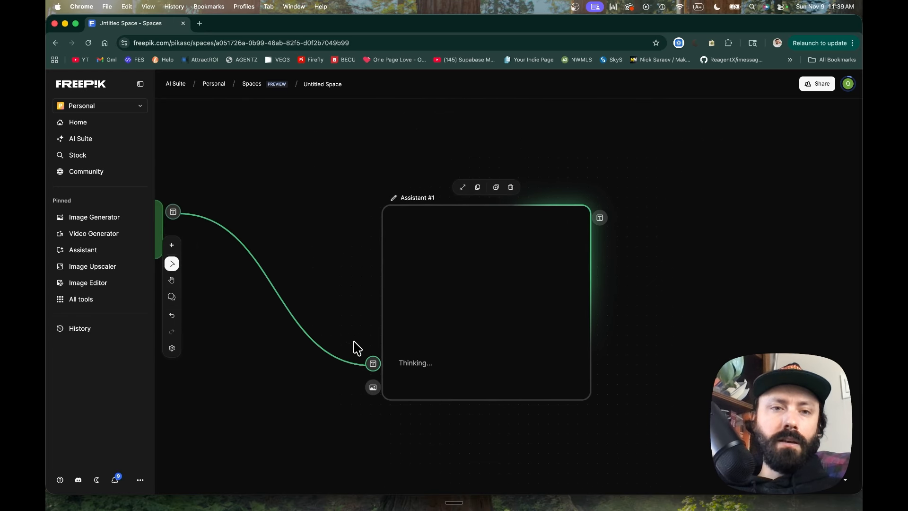
pyautogui.hscroll(-4, 356, 348)
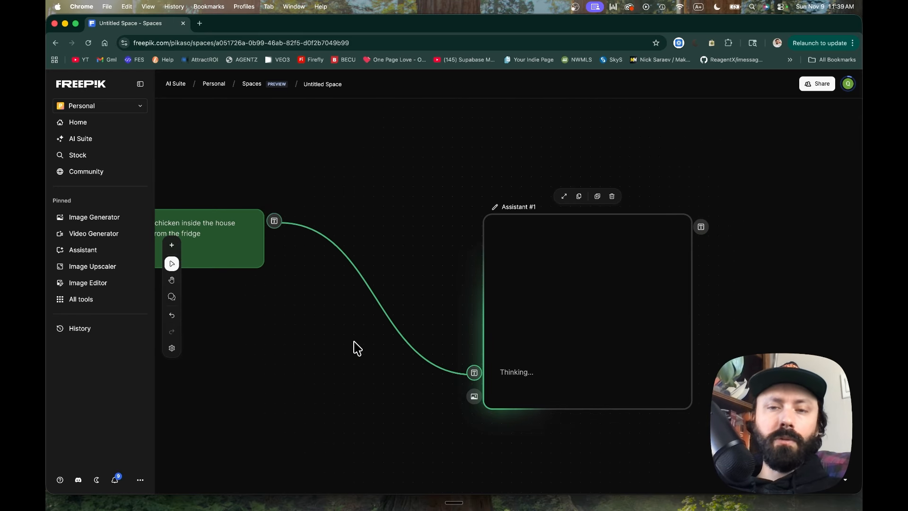
pyautogui.hscroll(5, 356, 348)
pyautogui.scroll(-3, 412, 327)
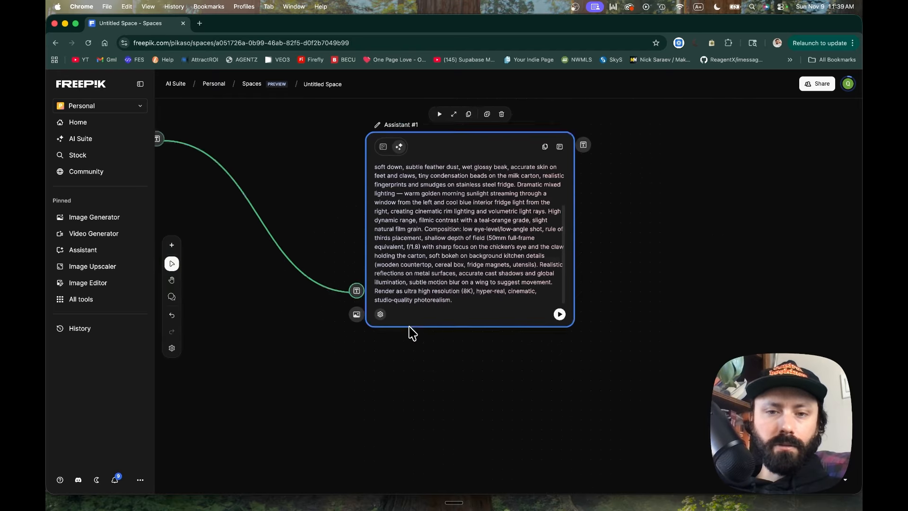
pyautogui.scroll(-1, 409, 327)
pyautogui.scroll(4, 426, 238)
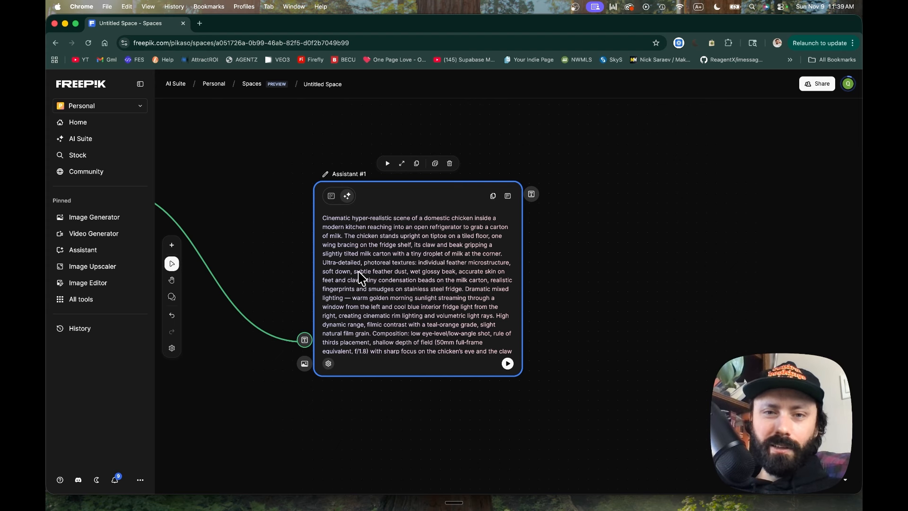
pyautogui.scroll(-1, 360, 273)
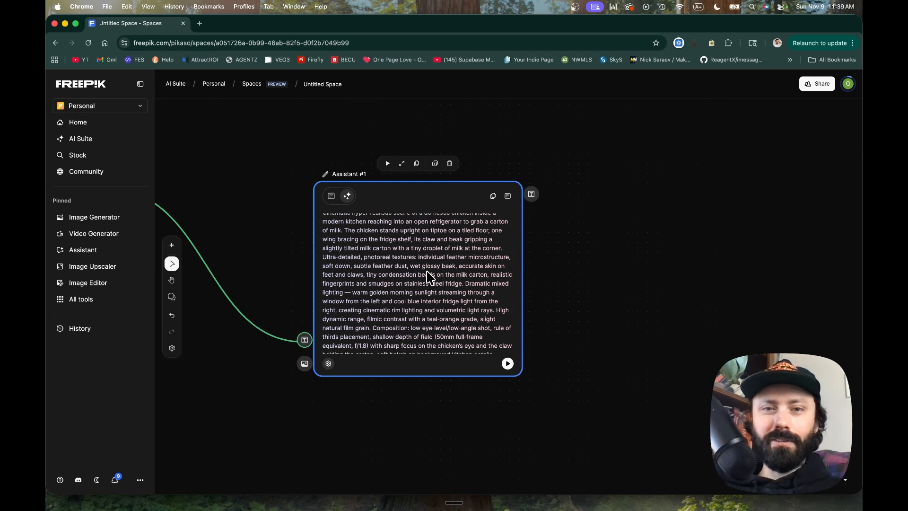
pyautogui.scroll(-5, 428, 278)
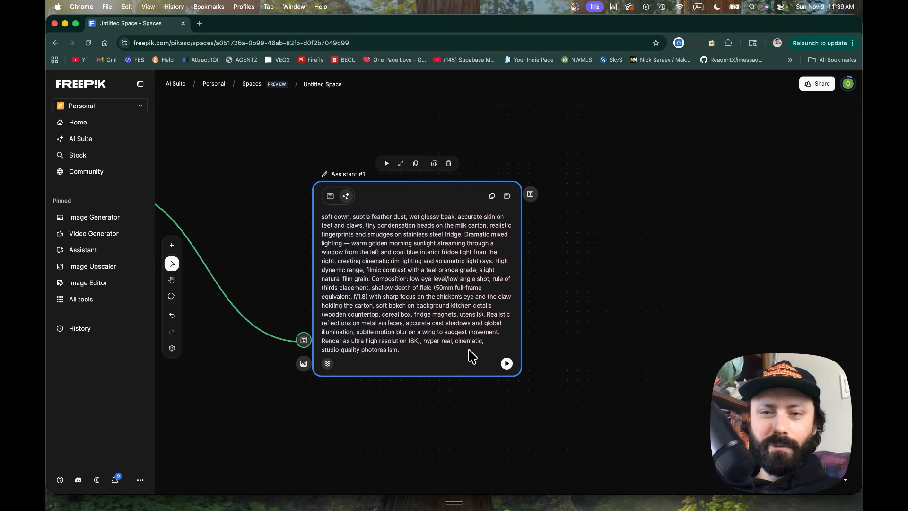
pyautogui.scroll(10, 428, 312)
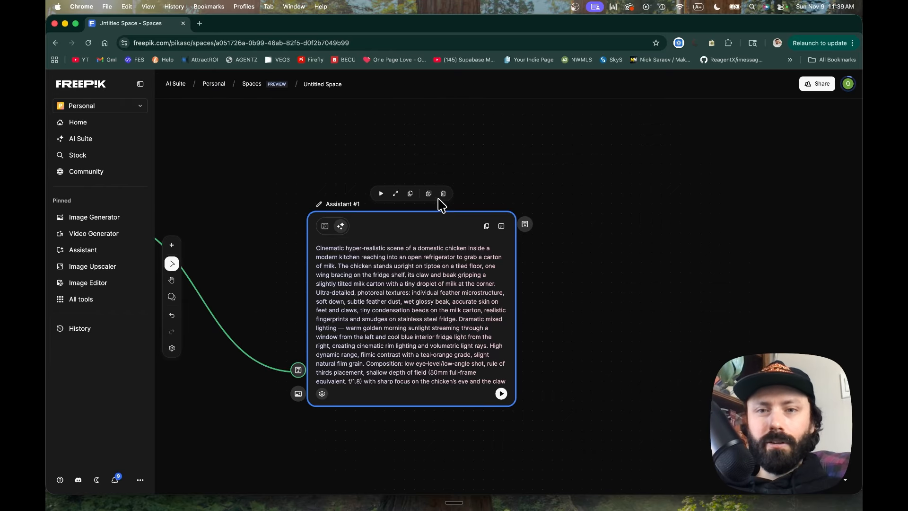
# Add a blank text node beside the Assistant node and try to connect the Assistant's output to it.
pyautogui.click(487, 226)
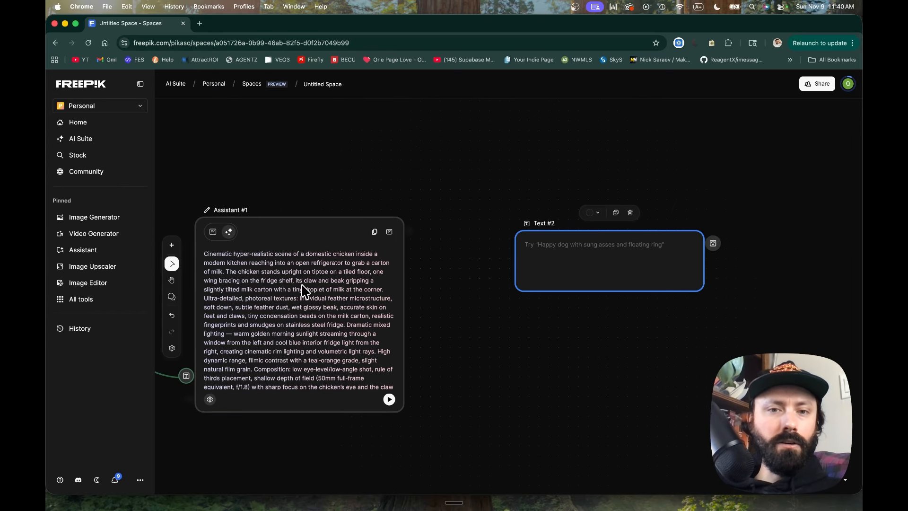
pyautogui.scroll(-2, 302, 284)
pyautogui.scroll(1, 304, 285)
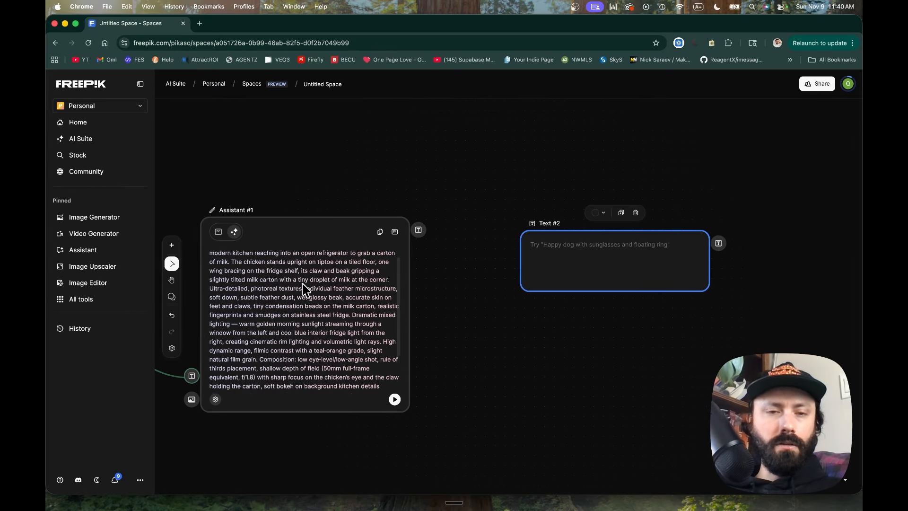
pyautogui.hscroll(-3, 339, 242)
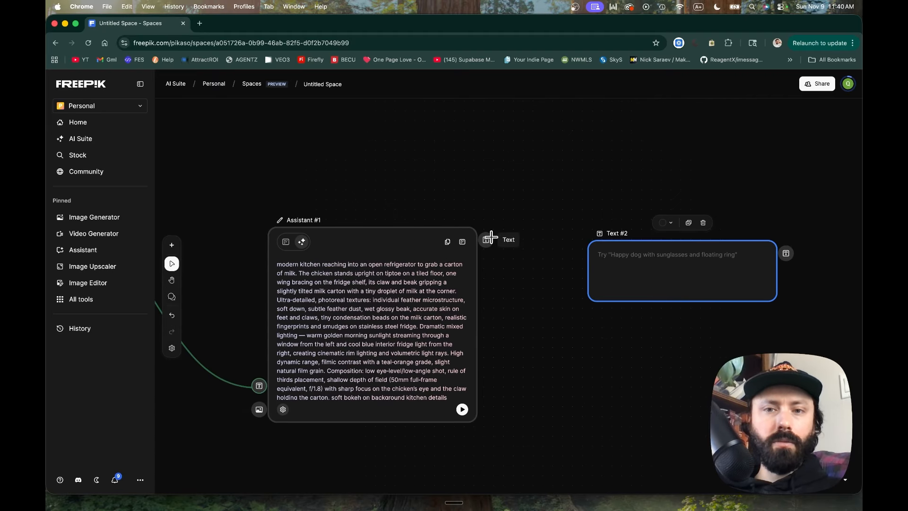
pyautogui.scroll(1, 413, 322)
pyautogui.hscroll(1, 412, 322)
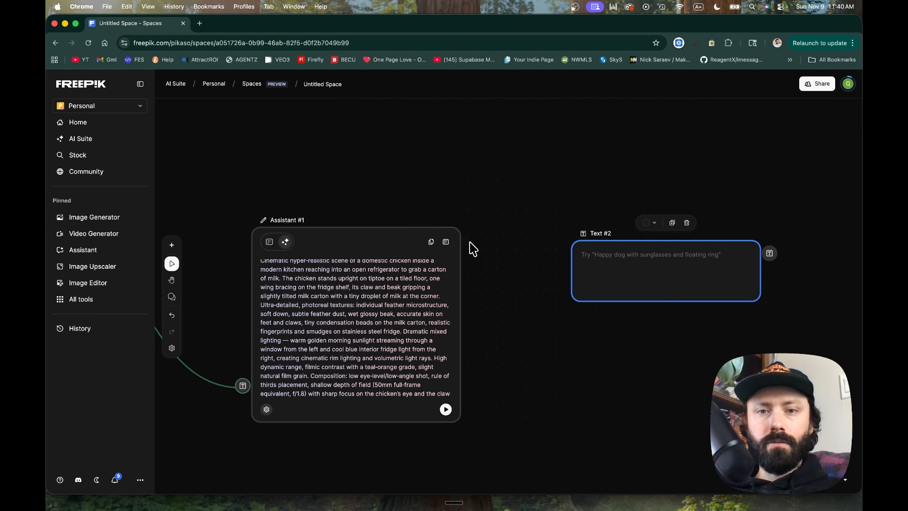
pyautogui.moveTo(470, 238); pyautogui.dragTo(520, 274)
pyautogui.moveTo(575, 266); pyautogui.dragTo(576, 269)
pyautogui.click(586, 263)
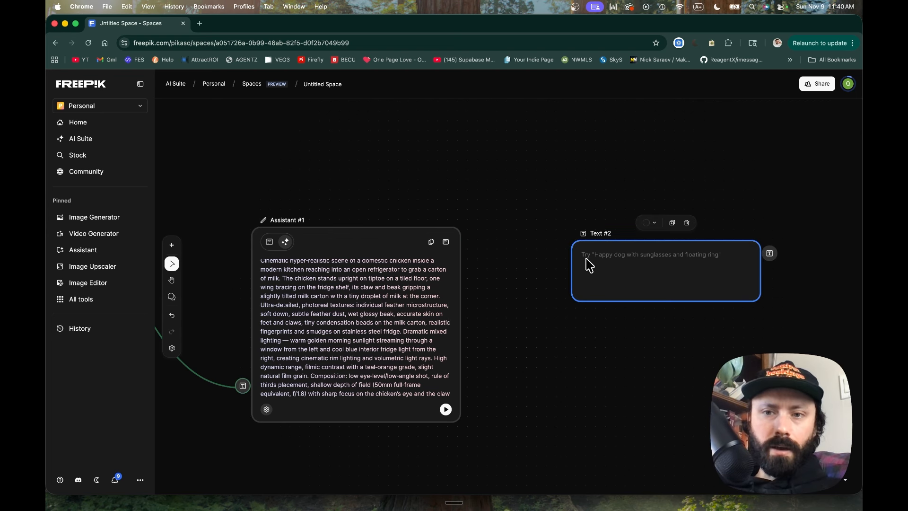
# Try to create a text node directly from the Assistant's output, undo it, and try again.
pyautogui.hscroll(2, 586, 261)
pyautogui.click(368, 263)
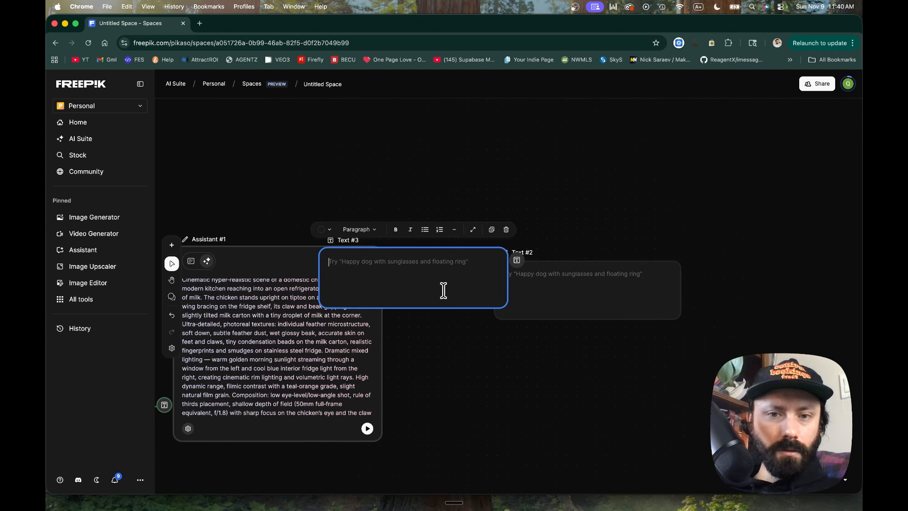
pyautogui.press('super+z')
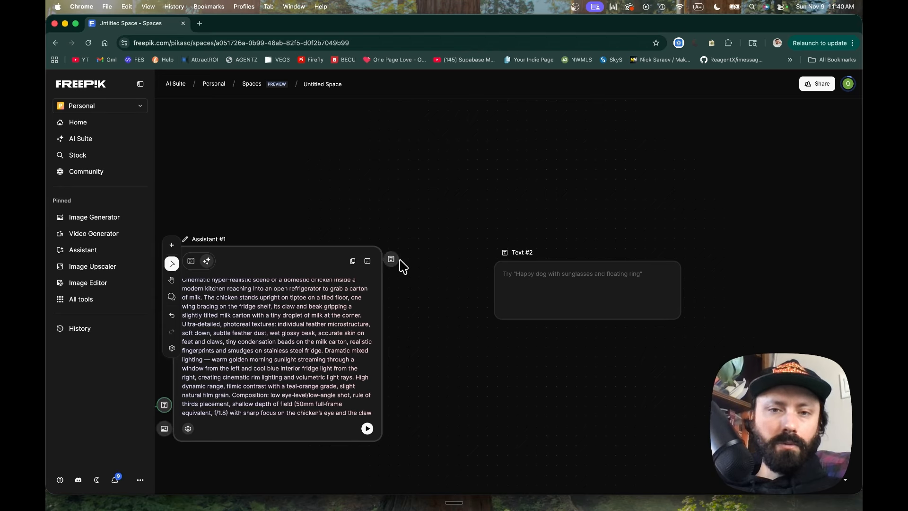
pyautogui.click(368, 263)
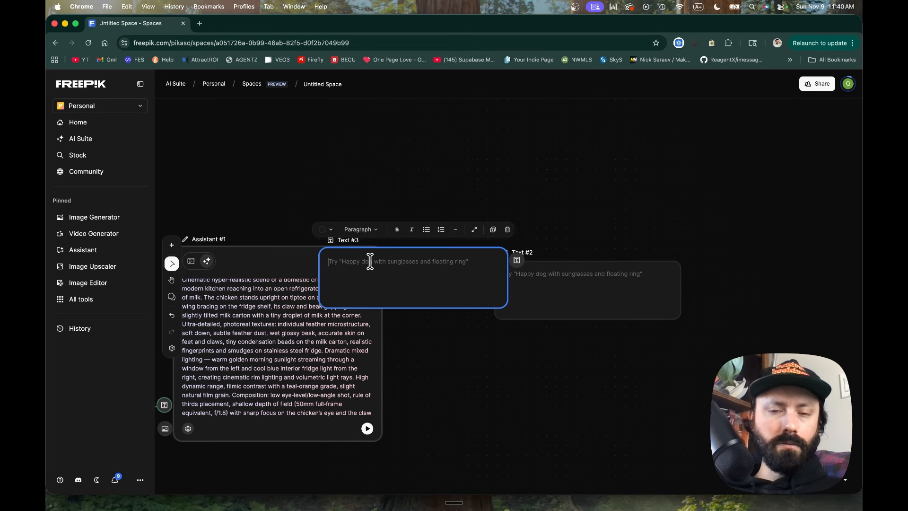
pyautogui.click(583, 295)
pyautogui.click(470, 266)
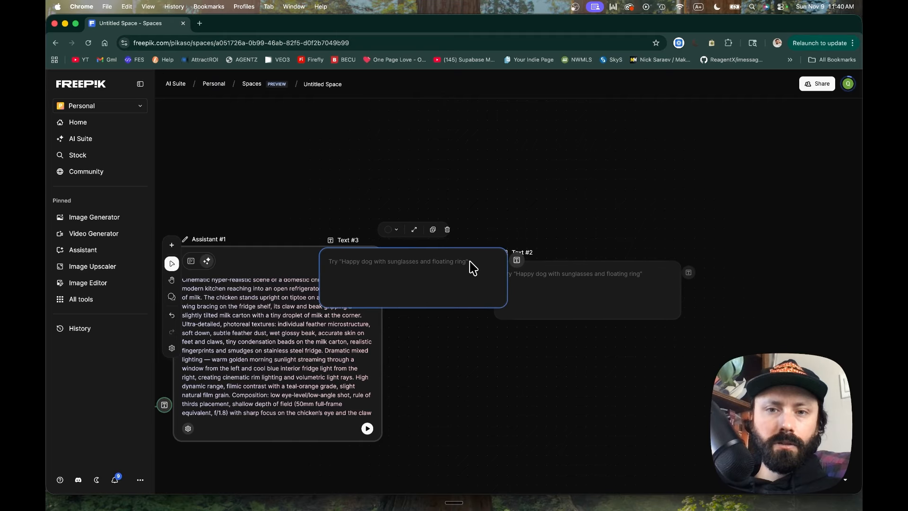
# Delete both blank text nodes beside the Assistant node.
pyautogui.click(444, 230)
pyautogui.click(608, 242)
pyautogui.scroll(-2, 293, 324)
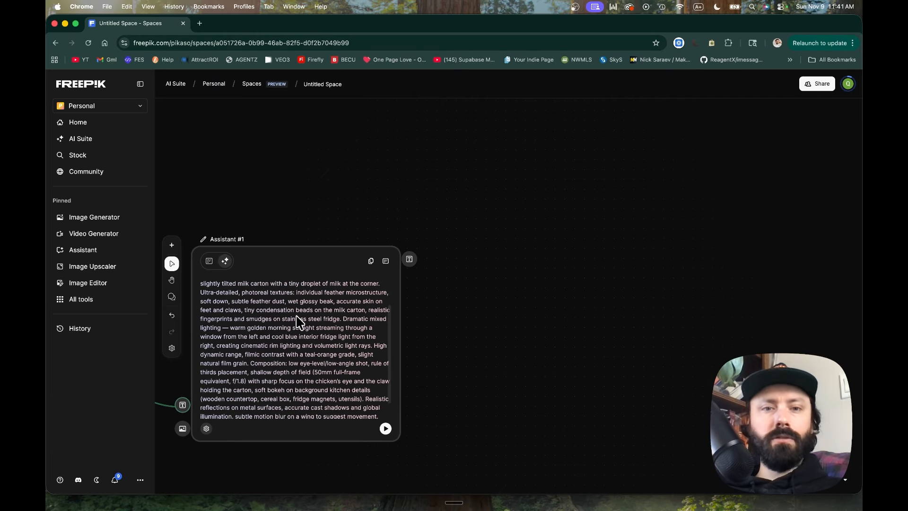
# Add an Image Generator node beside the Assistant with a 16:9 aspect ratio and 4 generations.
pyautogui.doubleClick(517, 279)
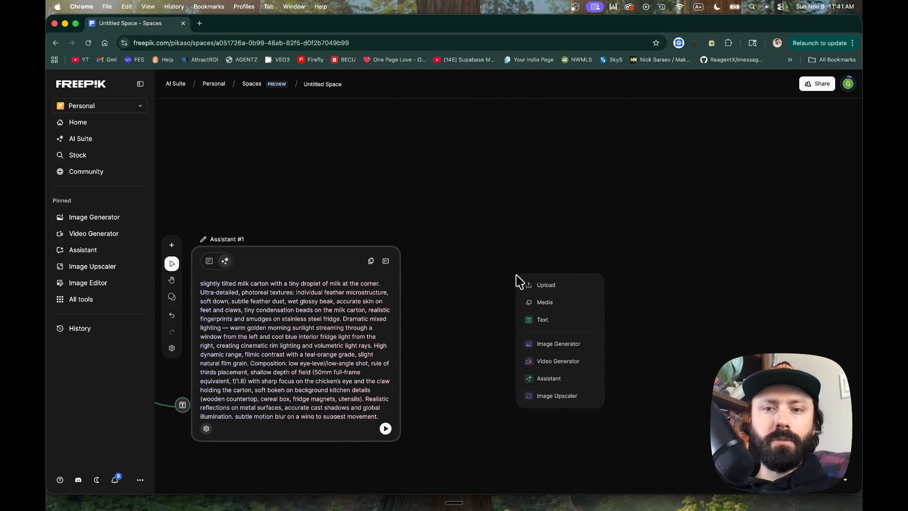
pyautogui.click(571, 344)
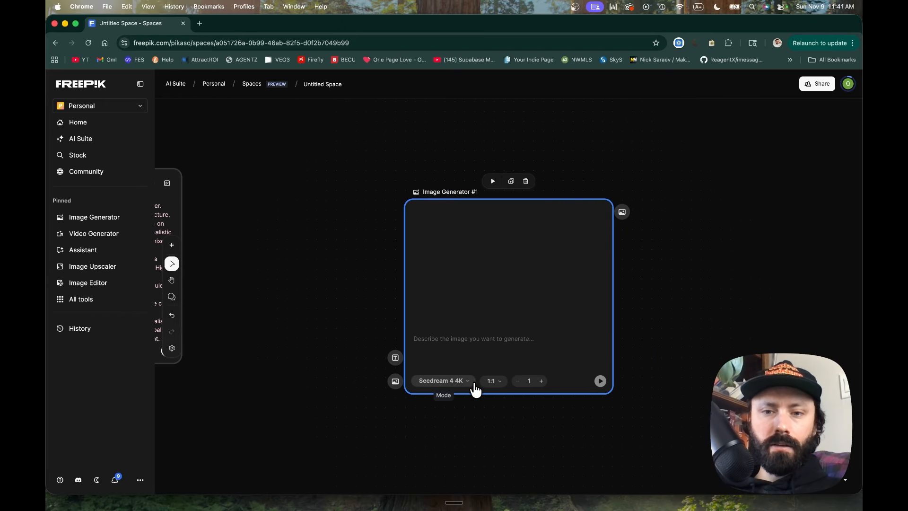
pyautogui.click(492, 381)
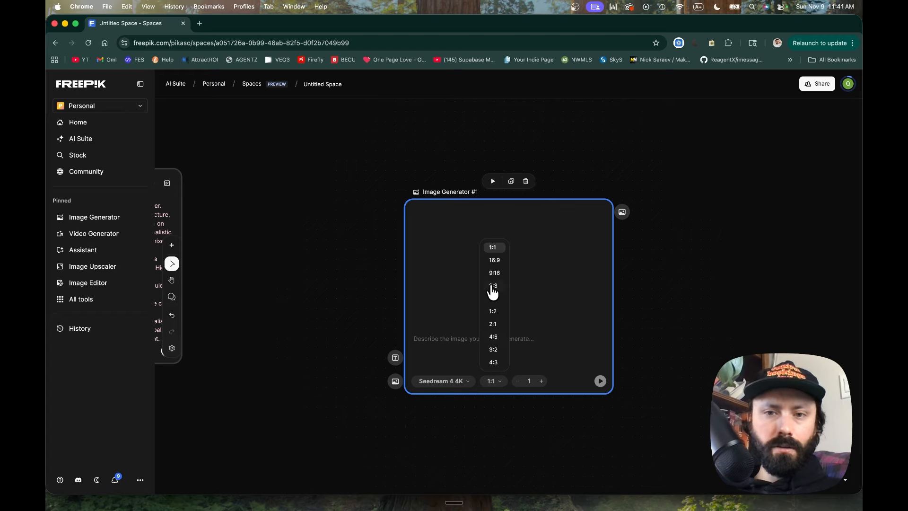
pyautogui.click(495, 259)
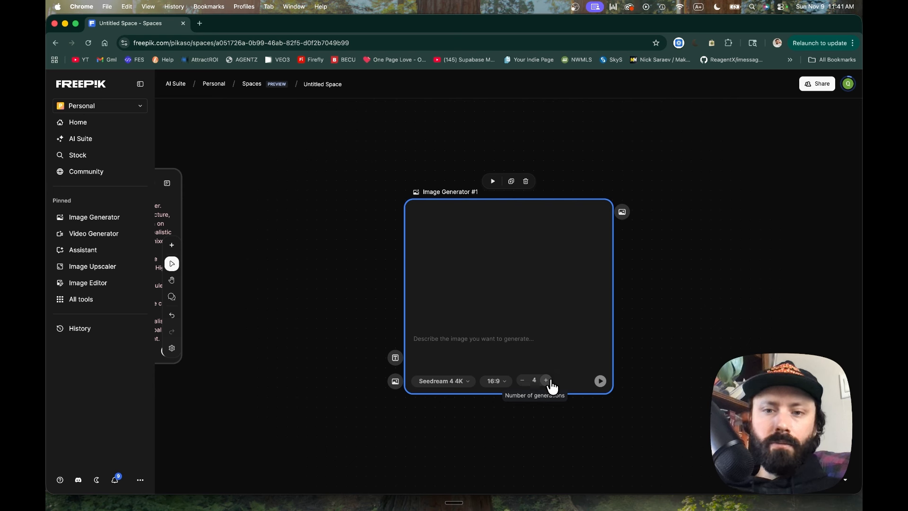
pyautogui.click(547, 381)
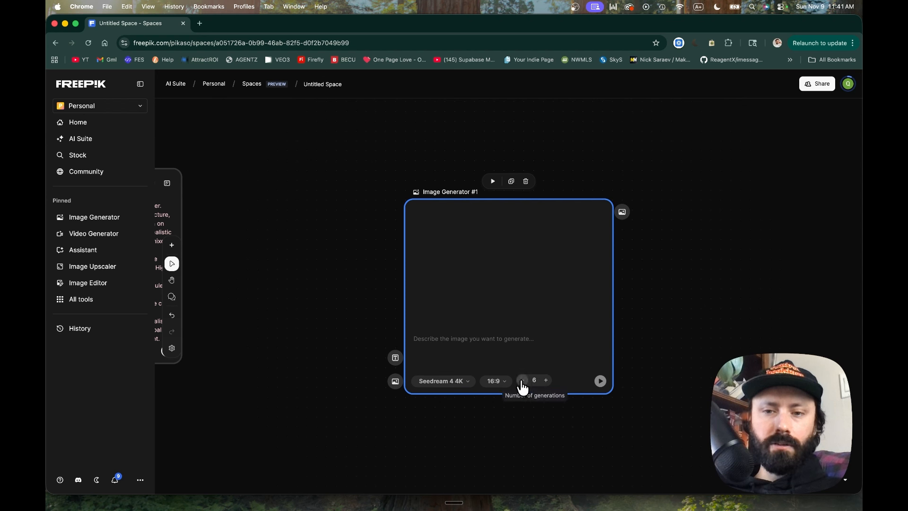
# Move the Image Generator closer to the Assistant and connect the Assistant's text output to the generator's text input.
pyautogui.moveTo(441, 192); pyautogui.dragTo(386, 156)
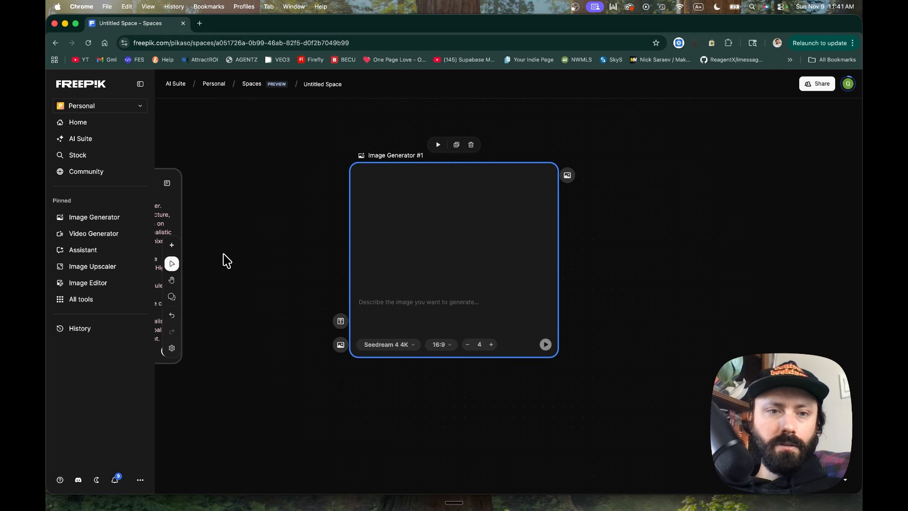
pyautogui.hscroll(-2, 225, 260)
pyautogui.moveTo(250, 179); pyautogui.dragTo(403, 318)
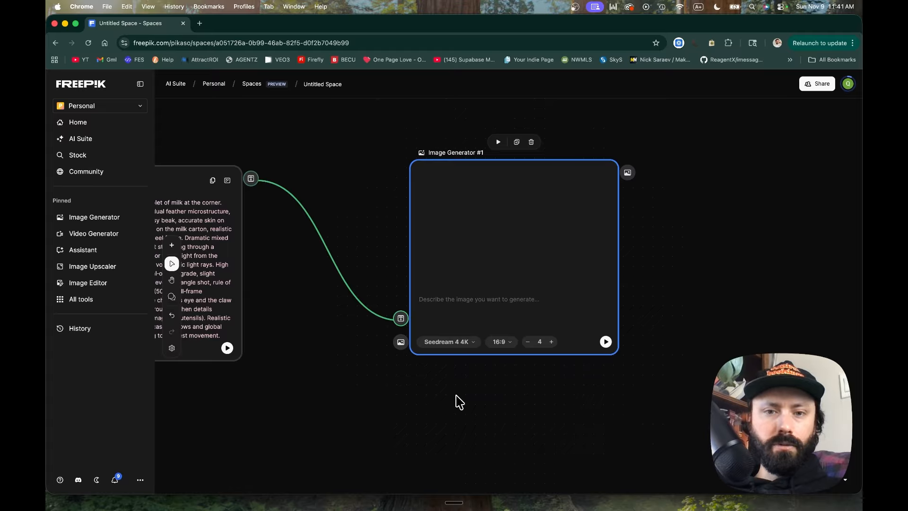
# Run the Image Generator node to create the images from the Assistant's optimized prompt.
pyautogui.hscroll(-1, 411, 385)
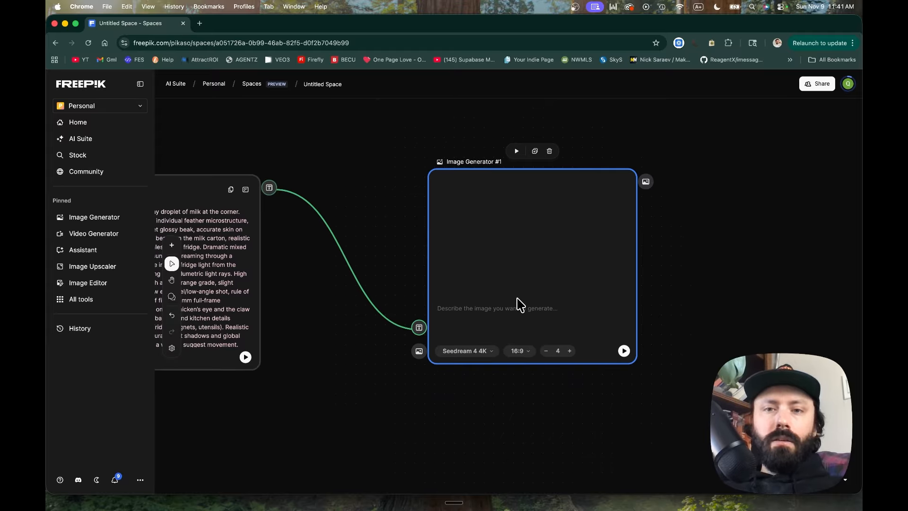
pyautogui.hscroll(-2, 523, 212)
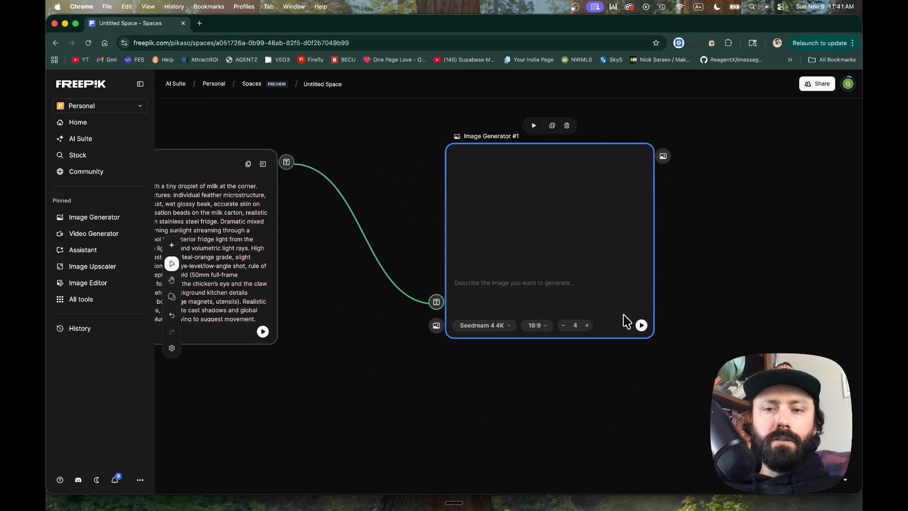
pyautogui.click(641, 325)
pyautogui.hscroll(2, 590, 306)
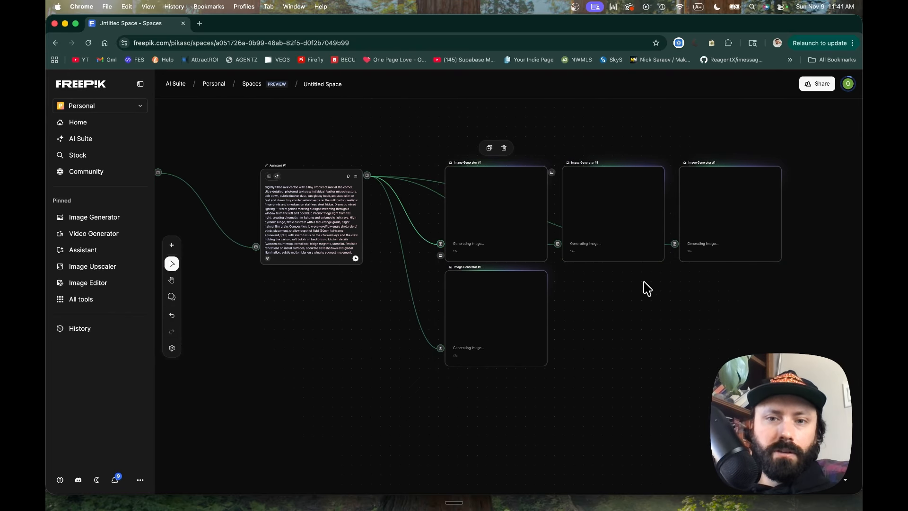
pyautogui.scroll(-1, 535, 293)
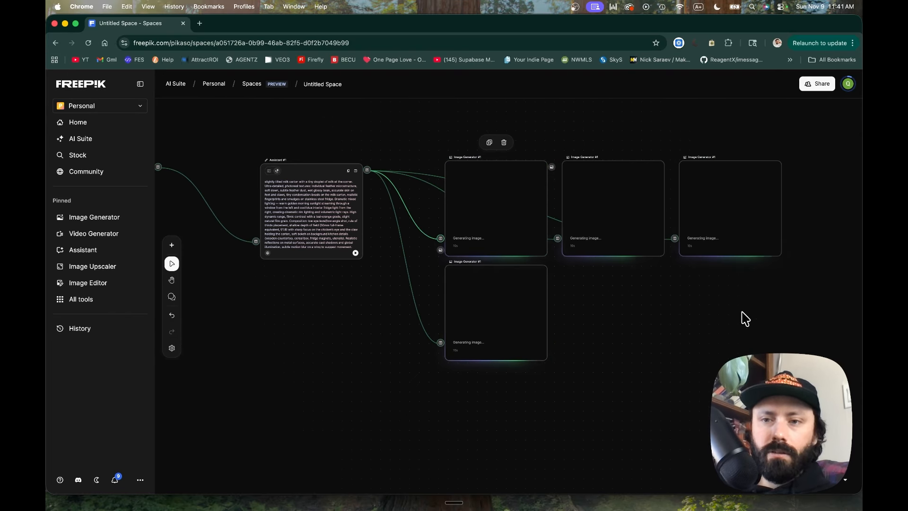
pyautogui.hscroll(2, 634, 280)
pyautogui.hscroll(3, 635, 282)
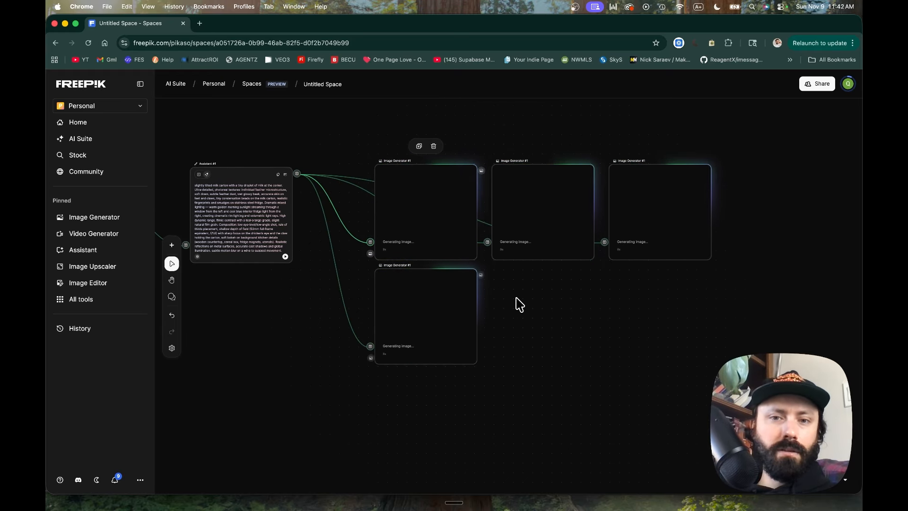
# Reread the Assistant's optimized prompt and compare it with the generated chicken images.
pyautogui.hscroll(-3, 513, 308)
pyautogui.hscroll(-9, 413, 205)
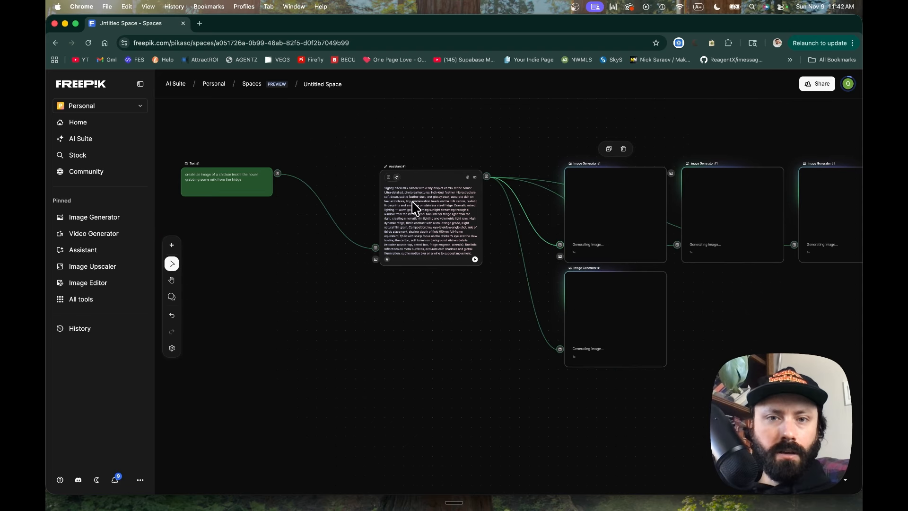
pyautogui.click(418, 219)
pyautogui.scroll(5, 418, 219)
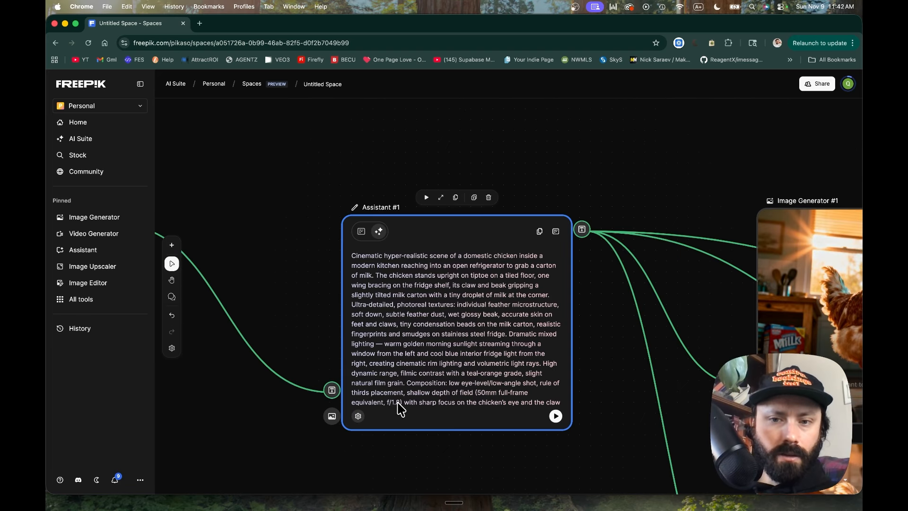
pyautogui.scroll(-5, 371, 260)
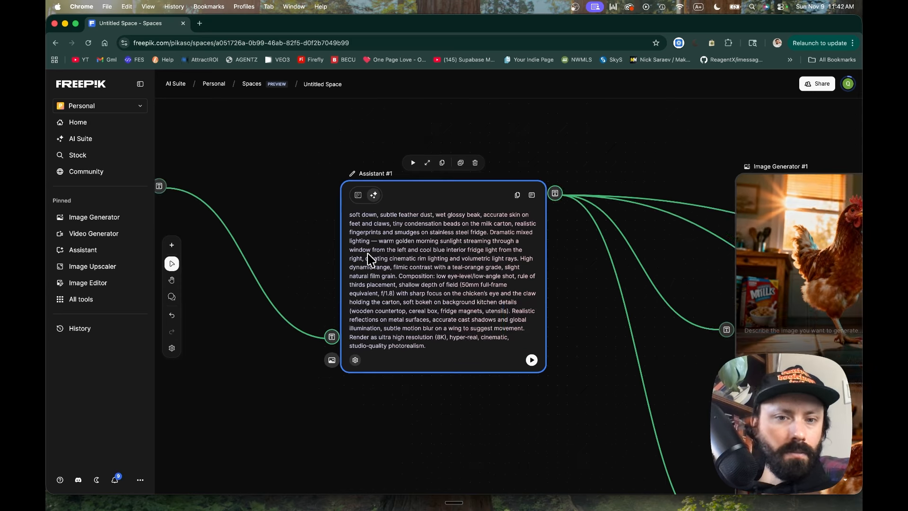
pyautogui.hscroll(10, 472, 342)
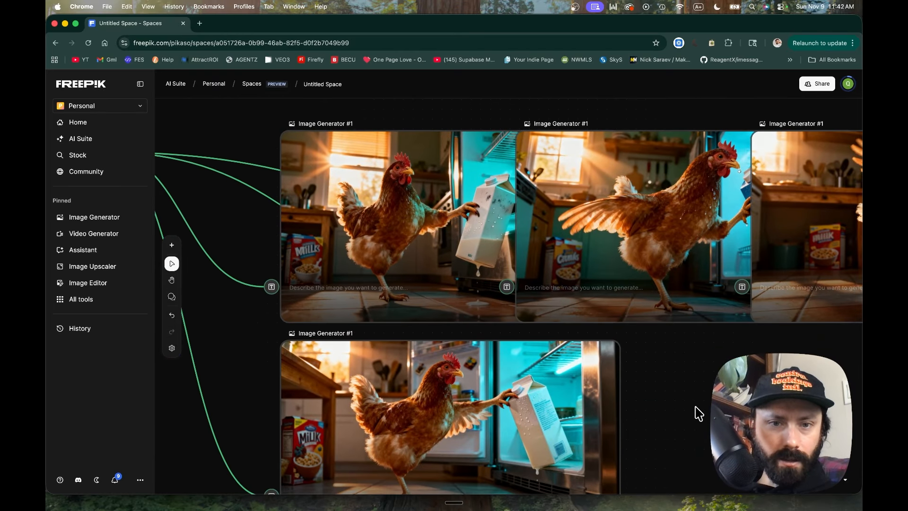
pyautogui.scroll(-5, 698, 413)
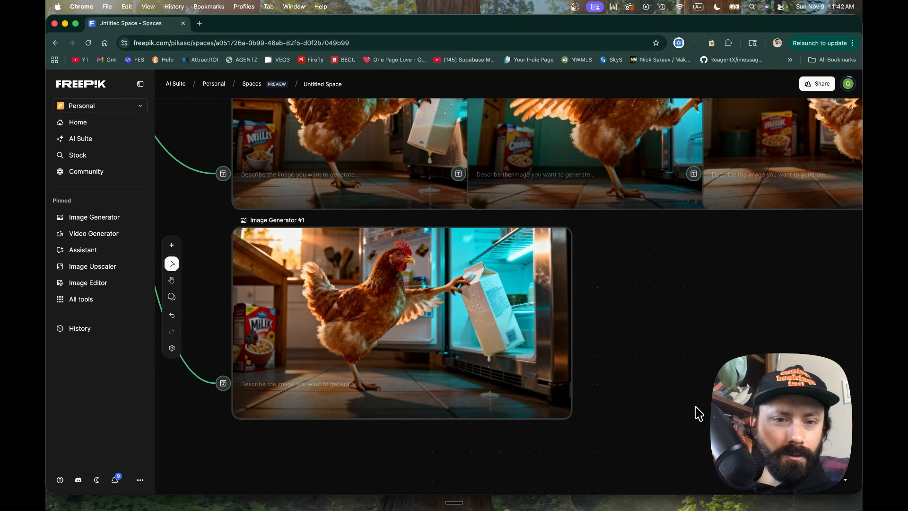
pyautogui.scroll(3, 698, 413)
pyautogui.hscroll(4, 699, 413)
pyautogui.scroll(1, 698, 413)
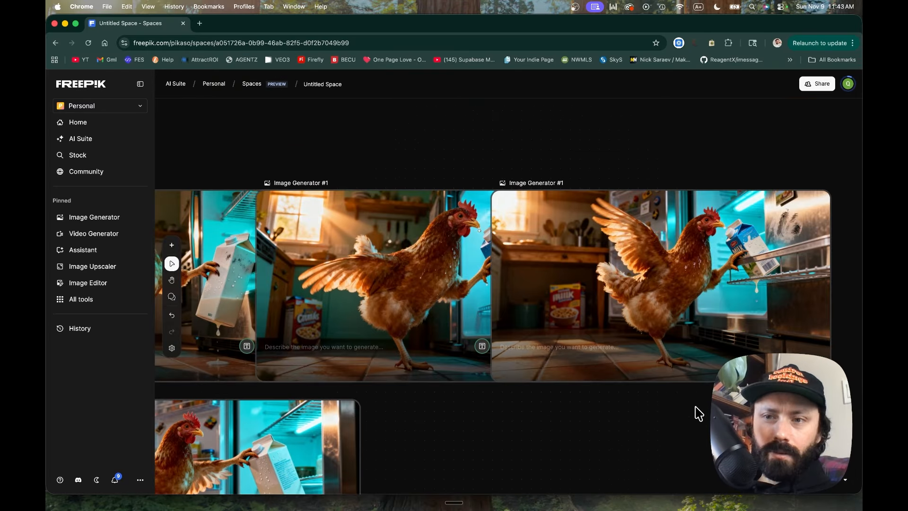
# Spread the overlapping generated chicken images apart on the canvas so each one has its own space.
pyautogui.moveTo(692, 324)
pyautogui.click(699, 308)
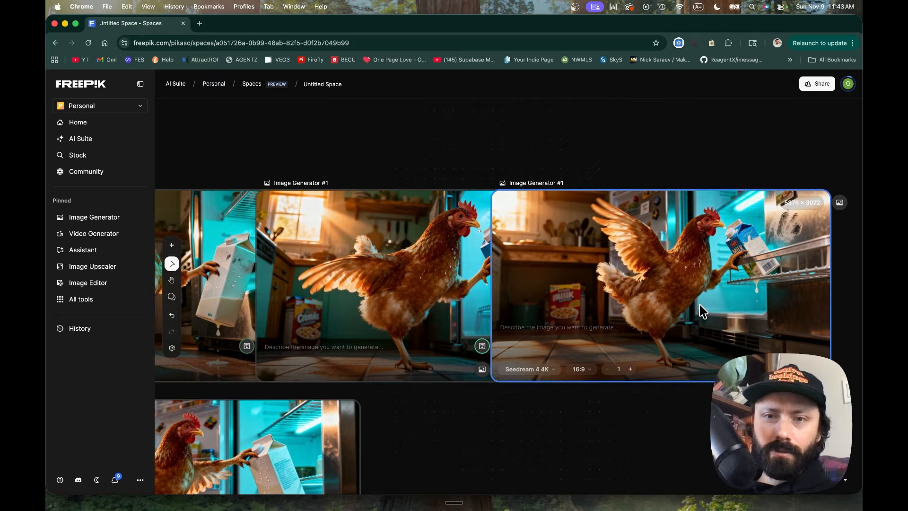
pyautogui.hscroll(3, 700, 308)
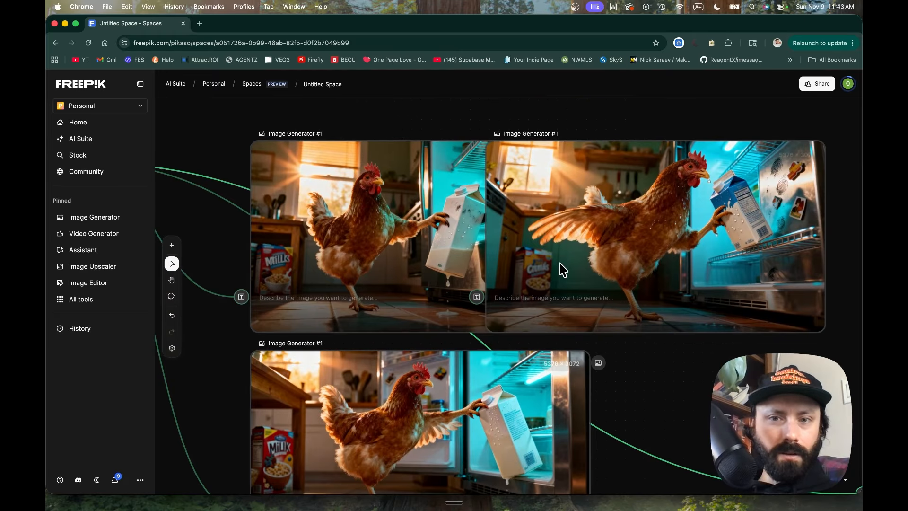
pyautogui.scroll(-3, 563, 269)
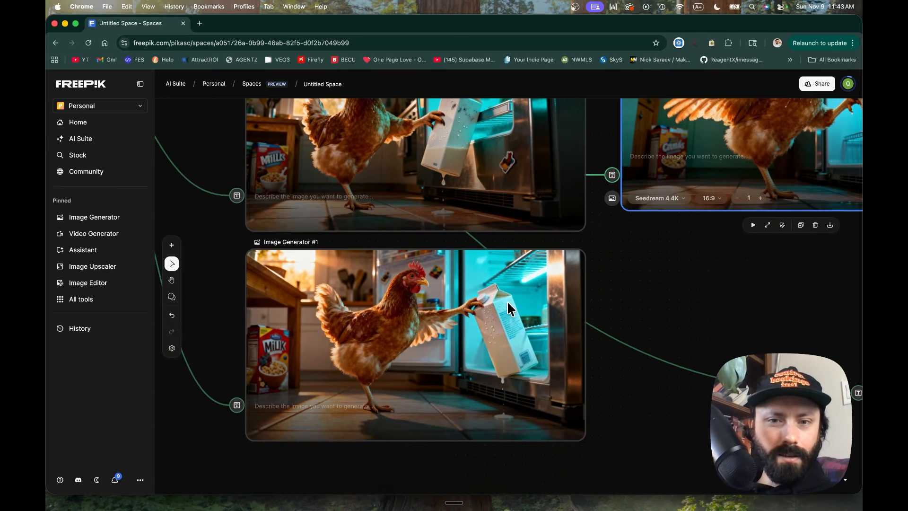
pyautogui.hscroll(10, 454, 331)
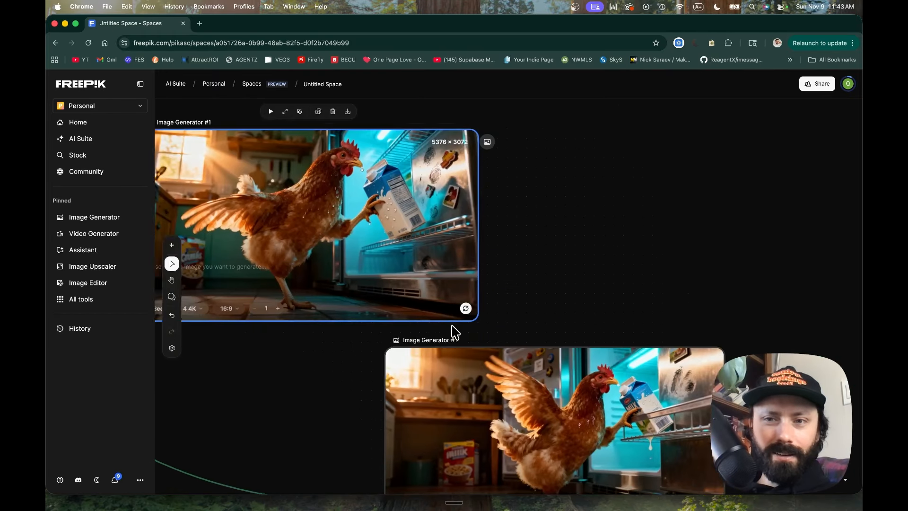
pyautogui.hscroll(1, 456, 331)
pyautogui.scroll(-1, 455, 331)
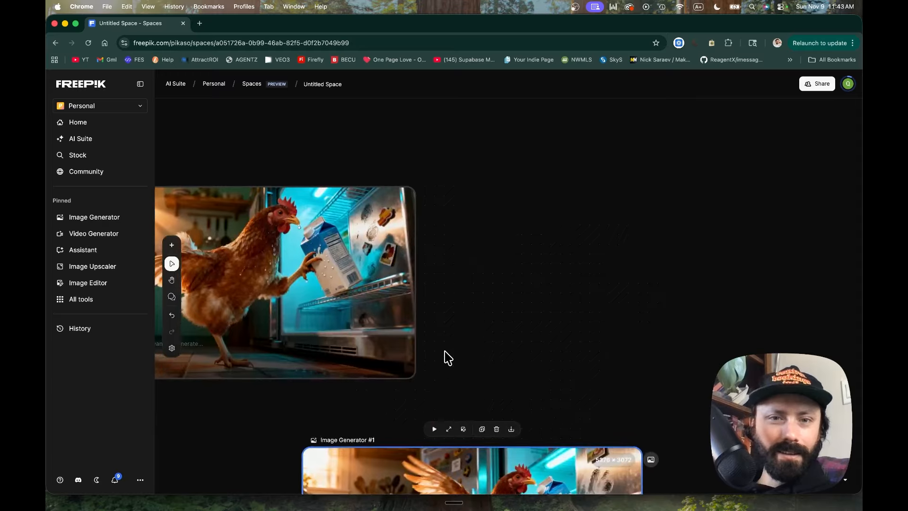
pyautogui.moveTo(329, 292); pyautogui.dragTo(411, 282)
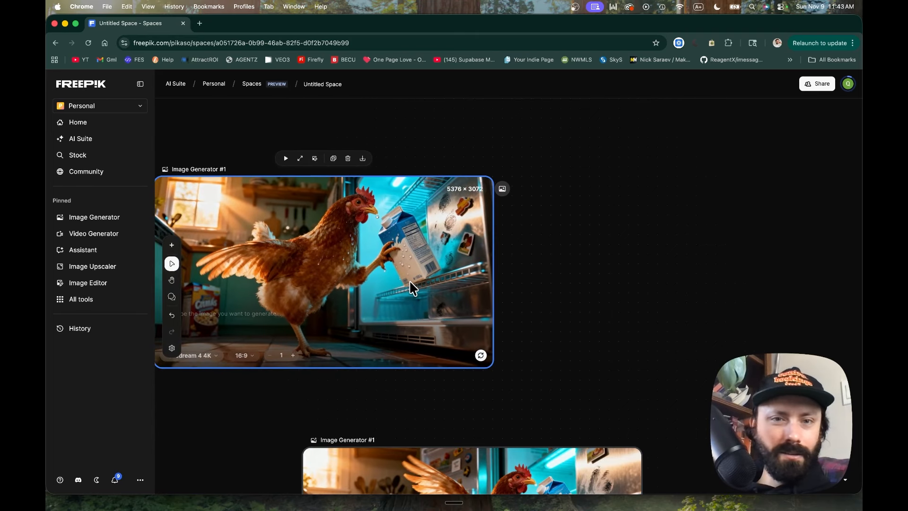
# Add a second Image Generator node beside the image of the chicken holding the blue milk carton.
pyautogui.rightClick(605, 225)
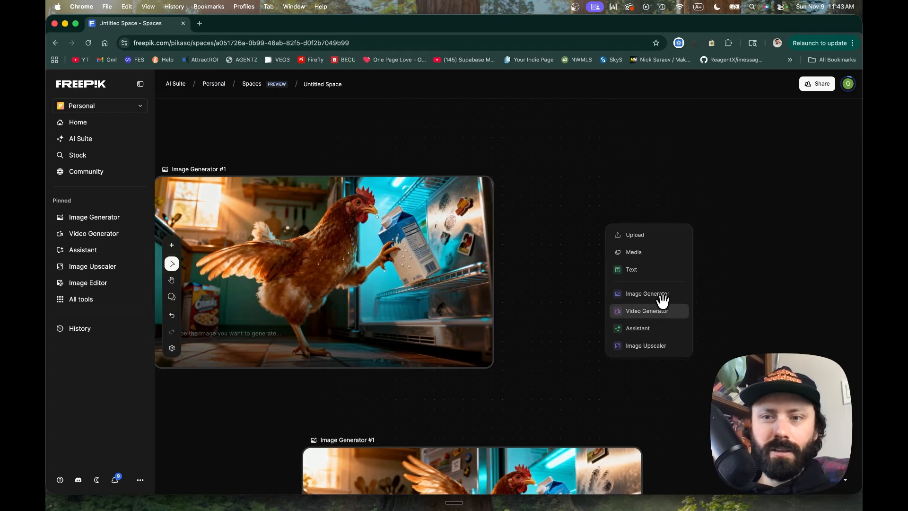
pyautogui.click(662, 296)
pyautogui.moveTo(540, 276); pyautogui.dragTo(503, 219)
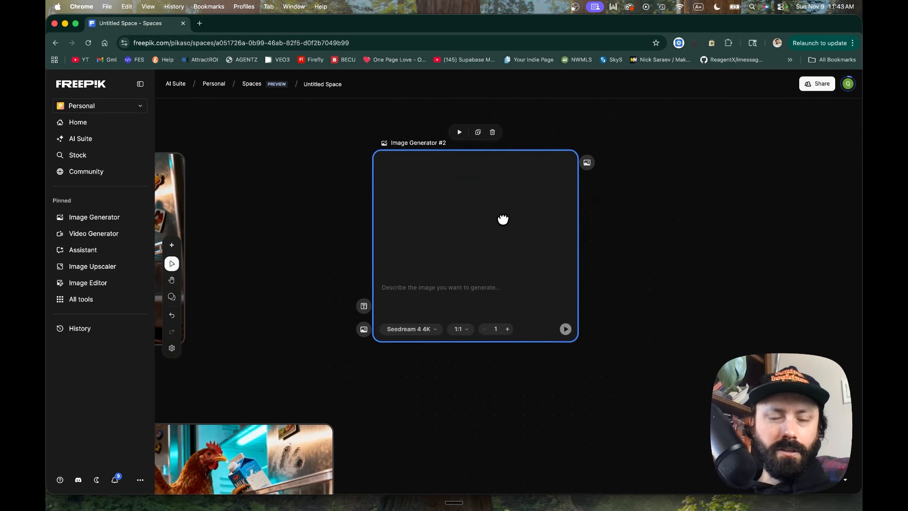
# Configure the new Image Generator with the Google Nano Banana model, a 16:9 aspect ratio and 2 generations.
pyautogui.click(430, 333)
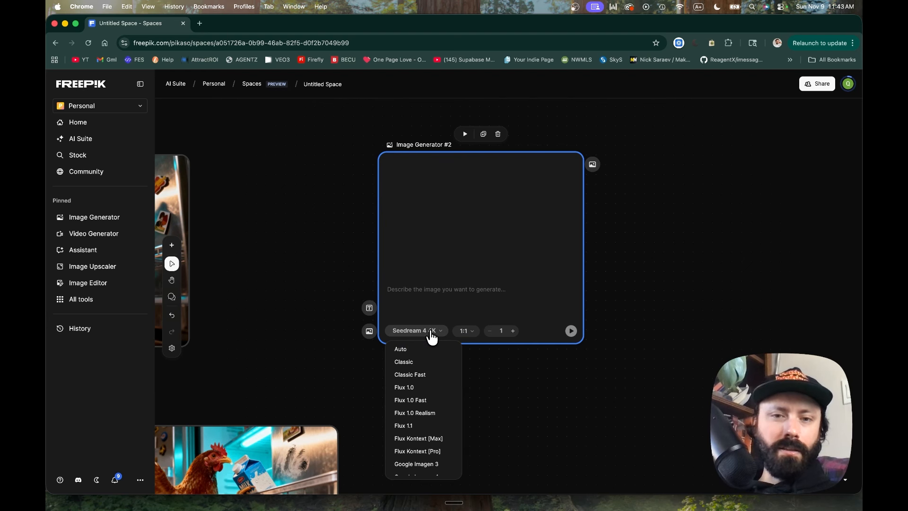
pyautogui.scroll(-5, 438, 392)
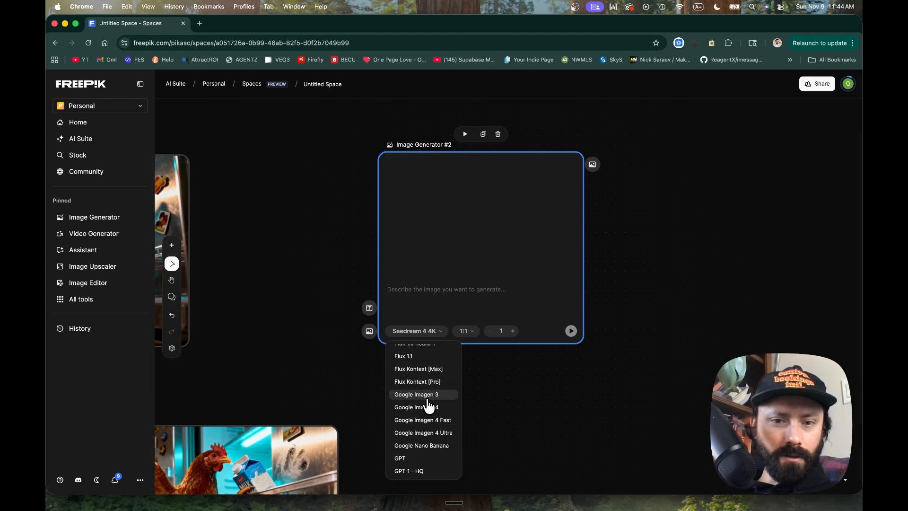
pyautogui.scroll(-2, 431, 405)
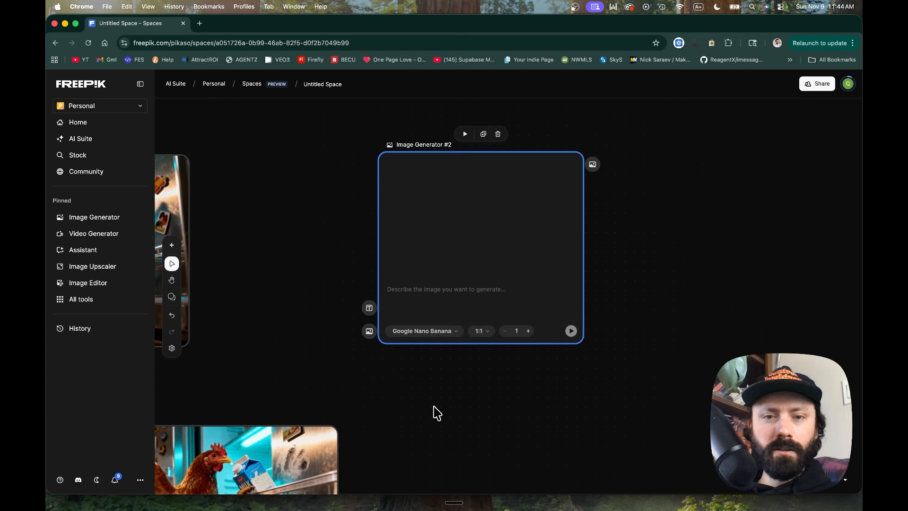
pyautogui.click(436, 410)
pyautogui.click(488, 336)
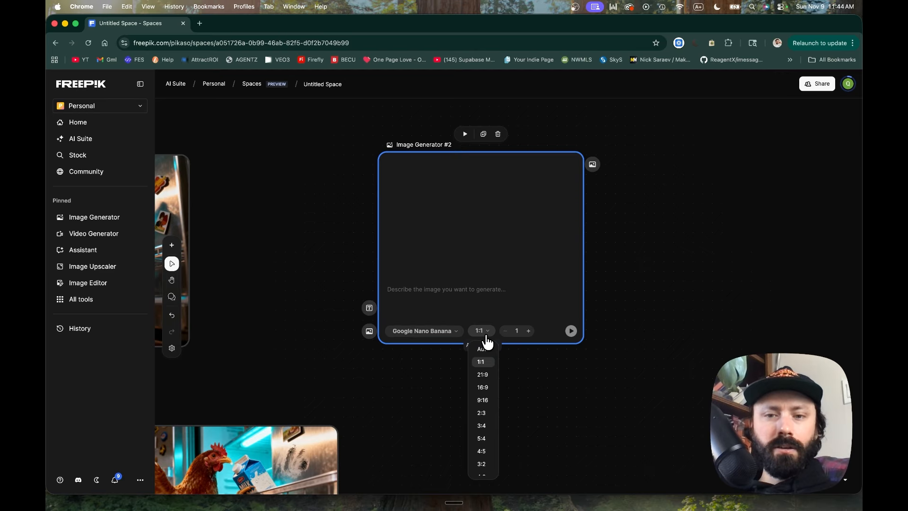
pyautogui.click(483, 387)
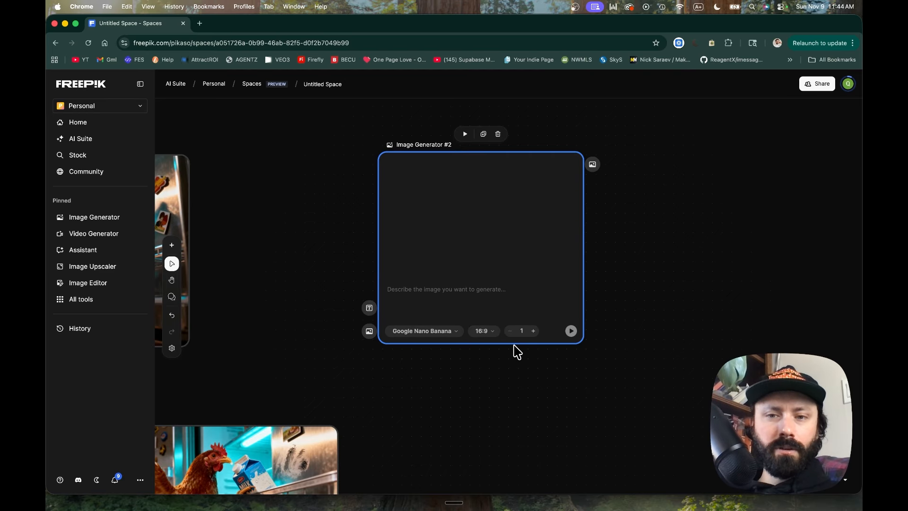
pyautogui.click(528, 331)
pyautogui.hscroll(-2, 515, 262)
pyautogui.hscroll(-1, 514, 261)
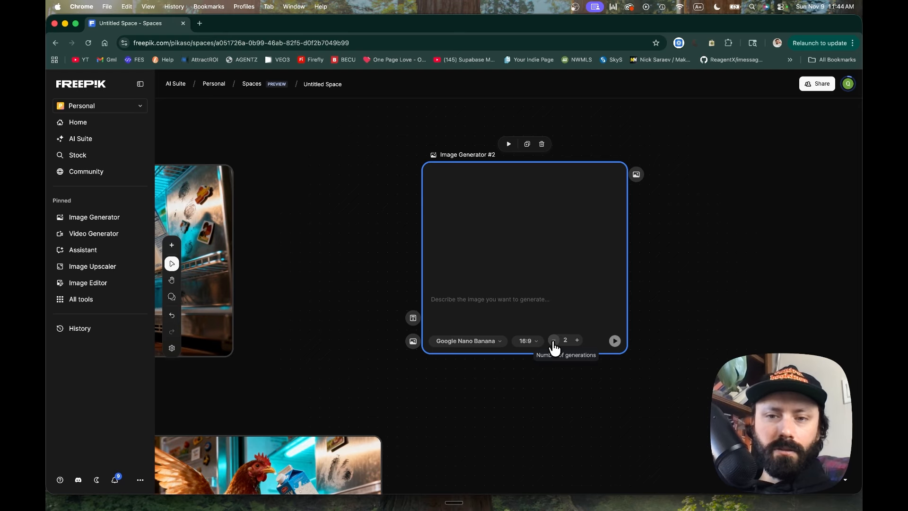
# Connect the blue-carton chicken image's output to the new Image Generator's image input and move that generator farther from the image.
pyautogui.hscroll(-5, 485, 310)
pyautogui.click(326, 284)
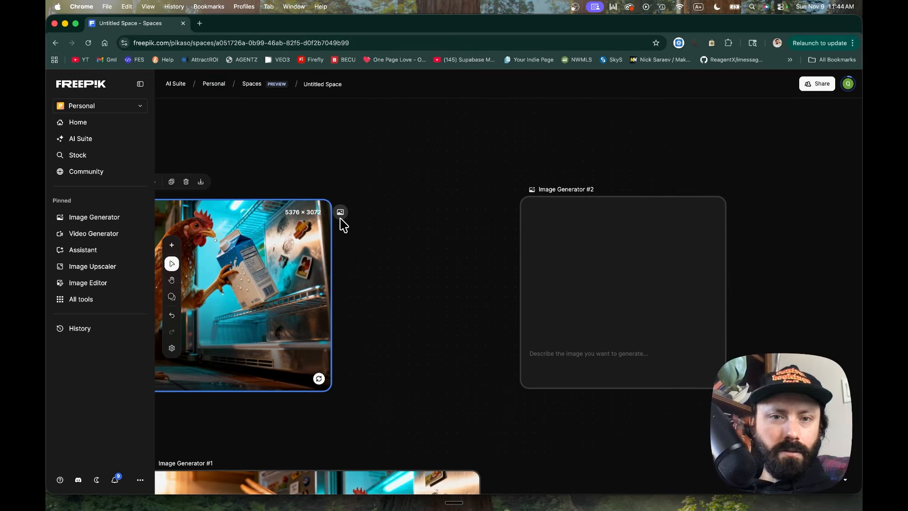
pyautogui.moveTo(340, 212); pyautogui.dragTo(515, 378)
pyautogui.hscroll(-3, 501, 273)
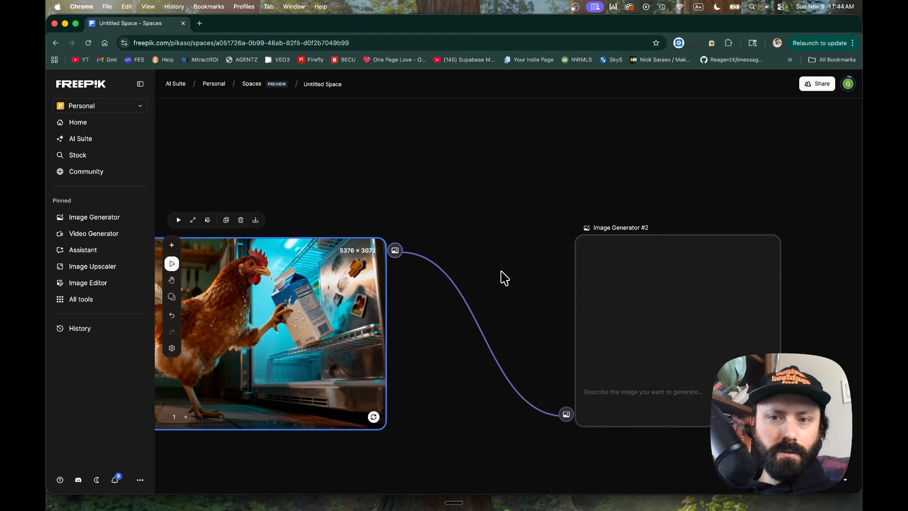
pyautogui.moveTo(606, 259); pyautogui.dragTo(662, 233)
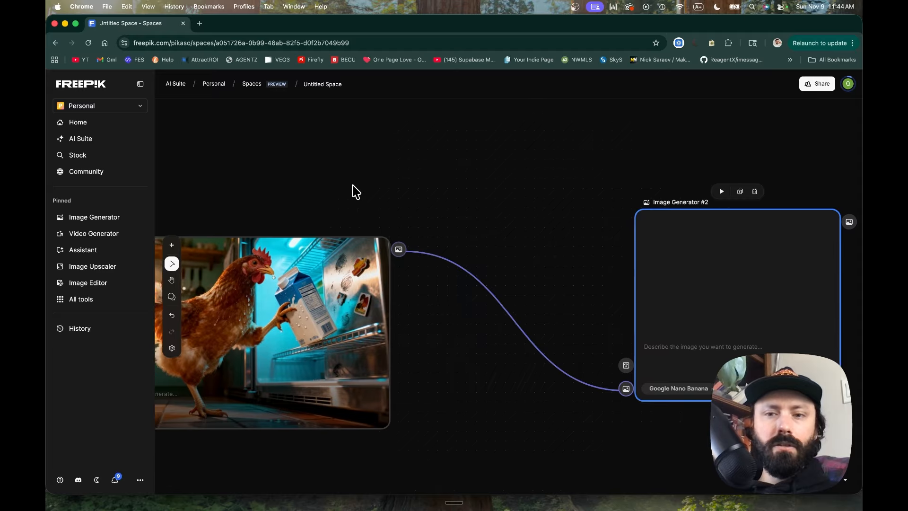
# Enter the prompt "change the milk to a can of beer" in the second Image Generator and run it.
pyautogui.hscroll(-3, 355, 193)
pyautogui.scroll(-3, 339, 189)
pyautogui.hscroll(-10, 523, 141)
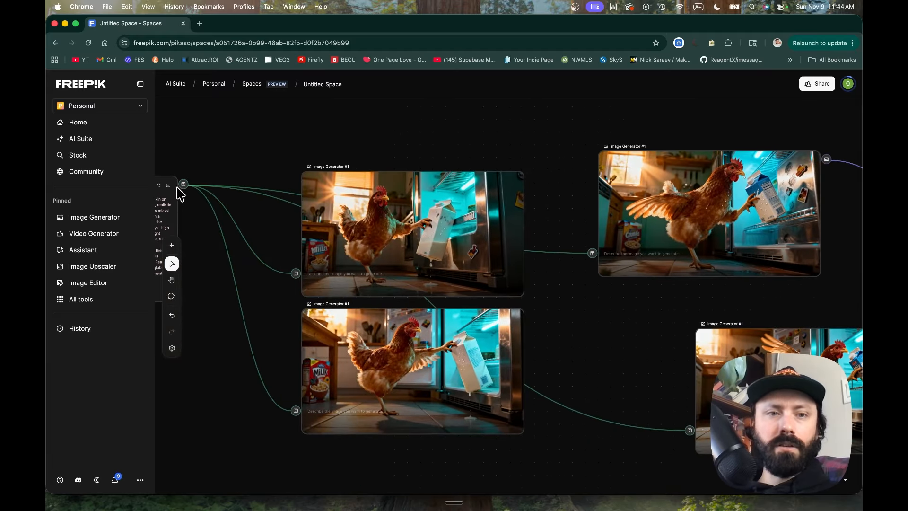
pyautogui.hscroll(10, 462, 140)
pyautogui.scroll(2, 566, 136)
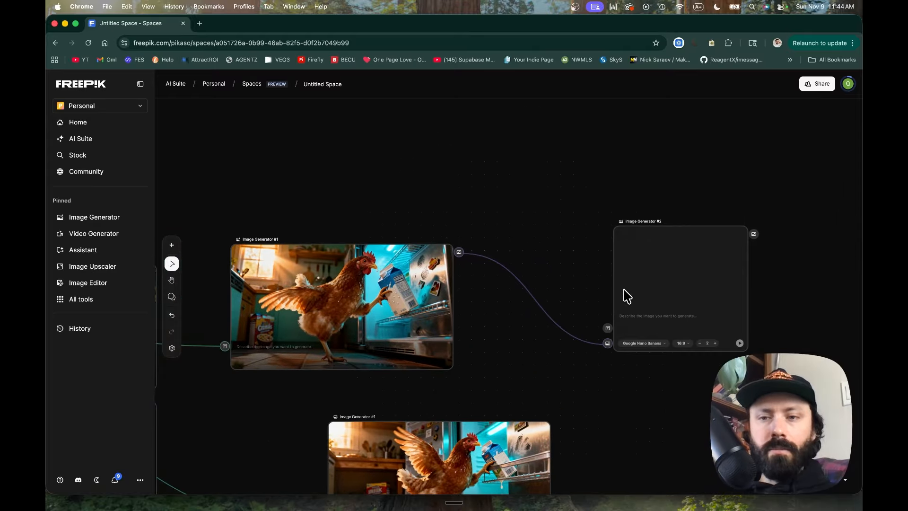
pyautogui.click(626, 297)
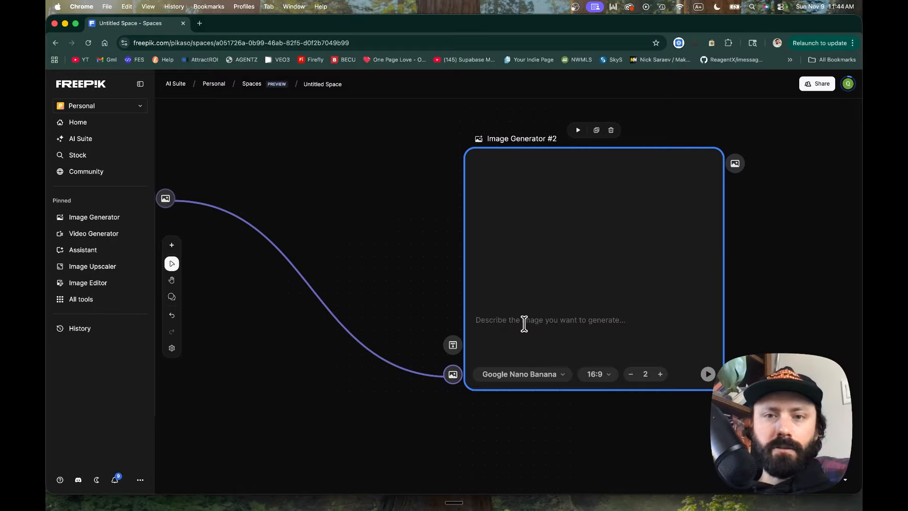
pyautogui.scroll(-5, 524, 325)
pyautogui.write('change the milk to a can of bee')
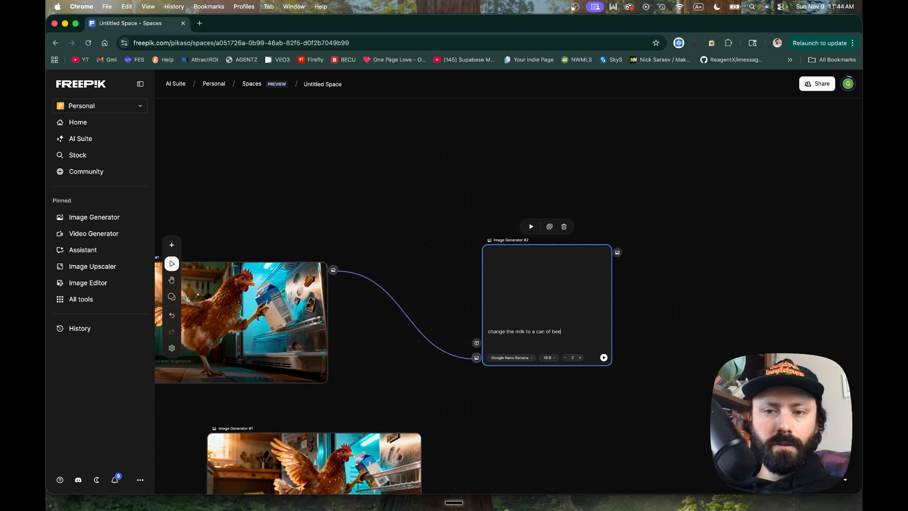
pyautogui.write('r')
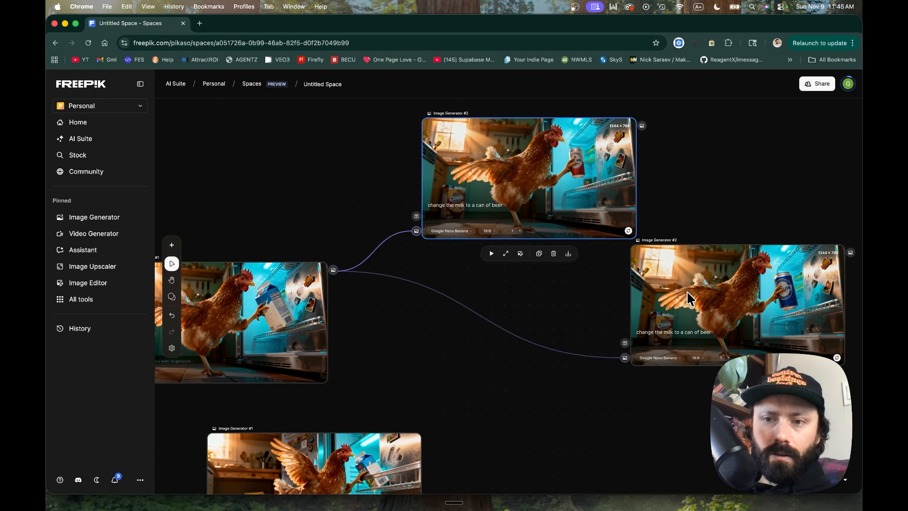
# Separate the two beer-can images and add a Video Generator node beside the one with the blue can.
pyautogui.hscroll(3, 687, 290)
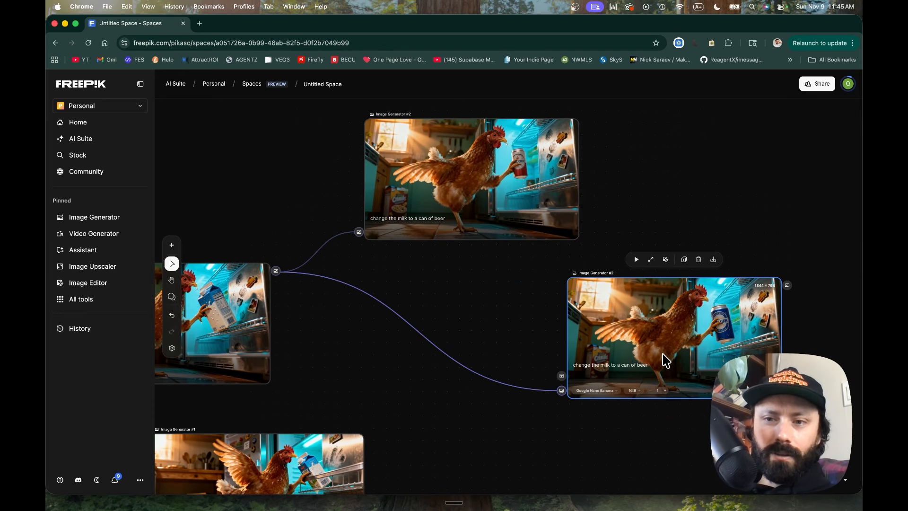
pyautogui.hscroll(5, 666, 361)
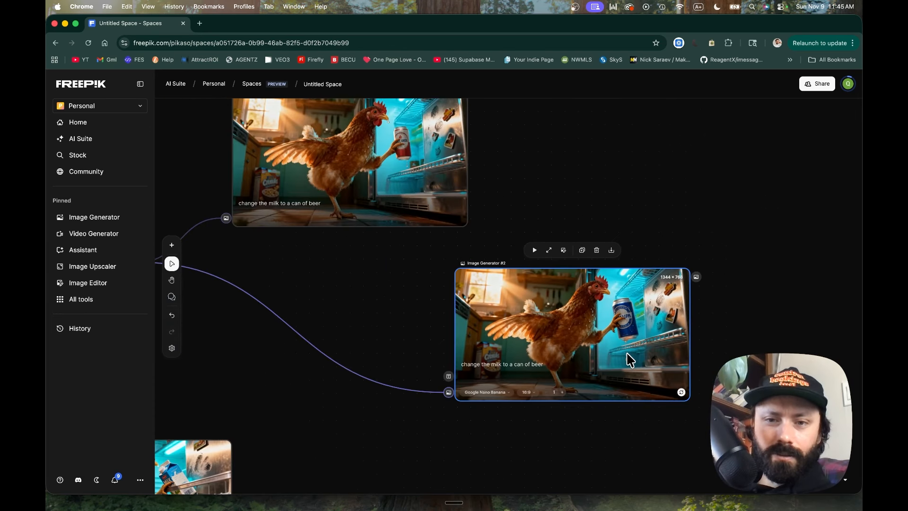
pyautogui.hscroll(7, 626, 361)
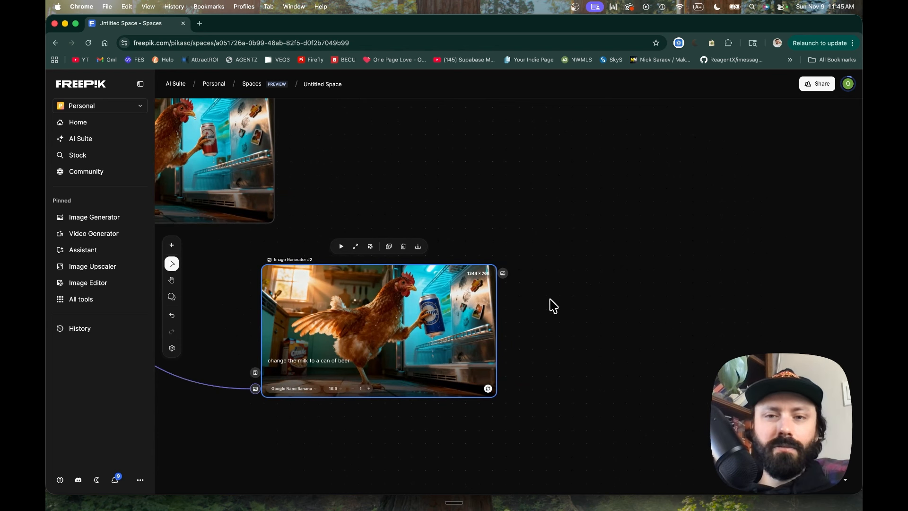
pyautogui.rightClick(635, 273)
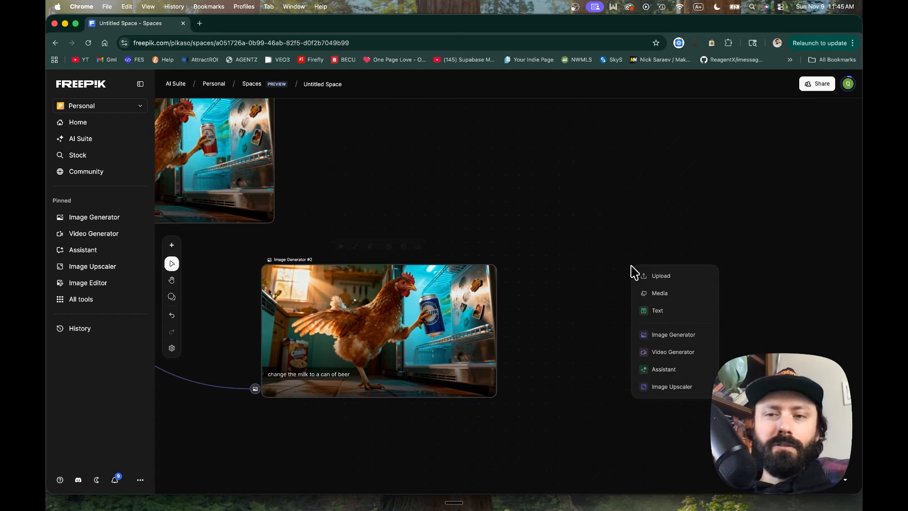
pyautogui.click(690, 354)
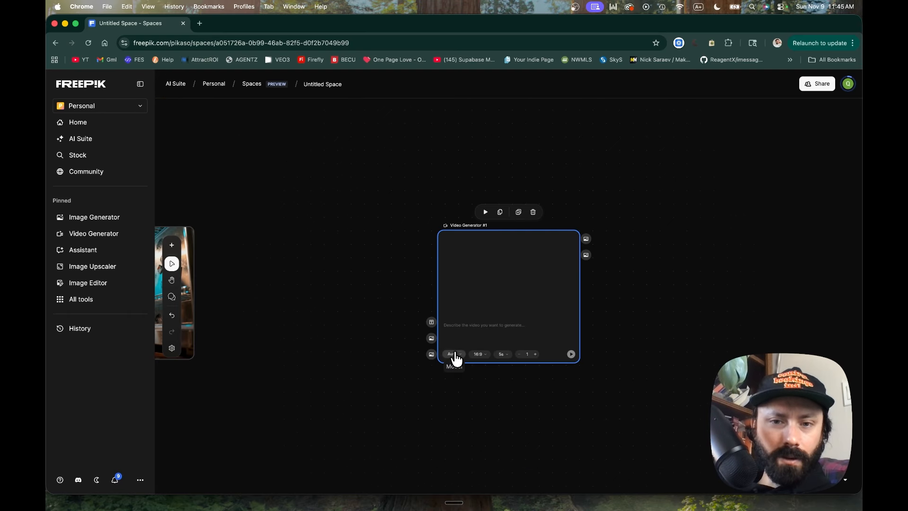
# Browse the Video Generator's available models and set it to Google Veo 3.1.
pyautogui.click(453, 355)
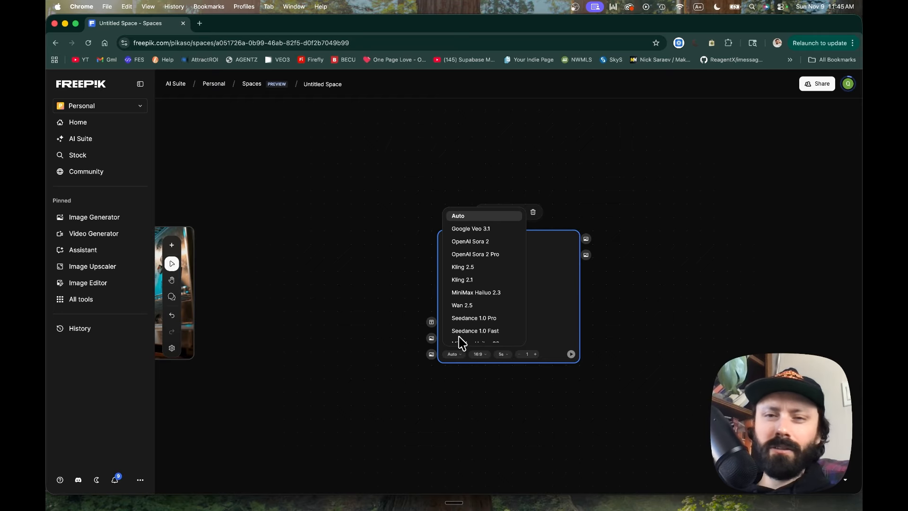
pyautogui.scroll(-5, 493, 298)
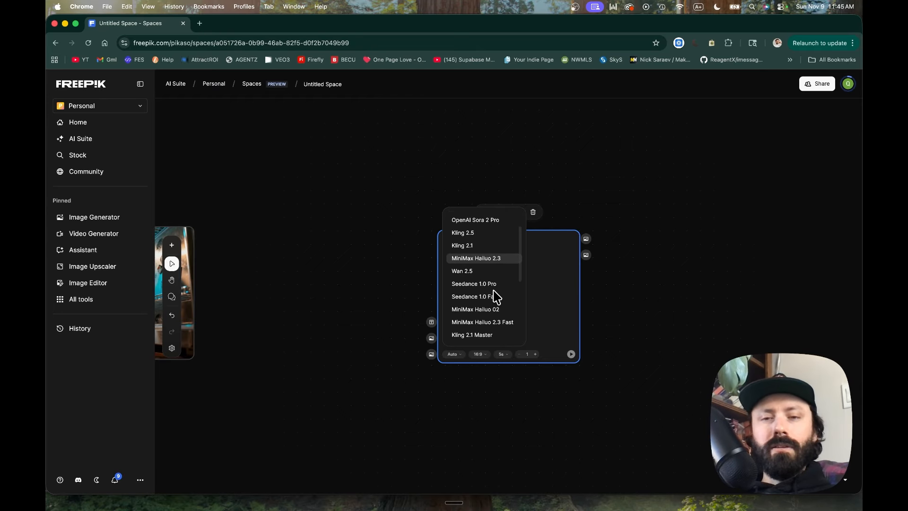
pyautogui.scroll(-2, 495, 298)
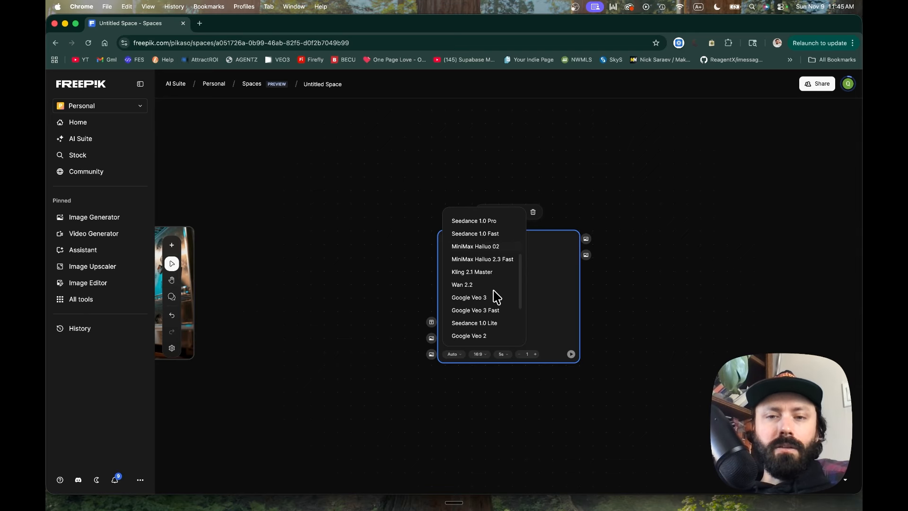
pyautogui.scroll(-3, 487, 298)
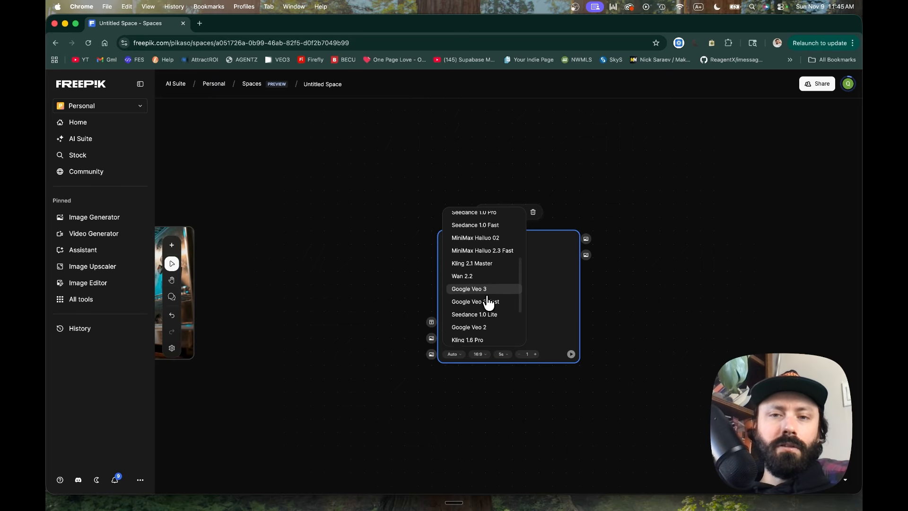
pyautogui.scroll(-2, 488, 303)
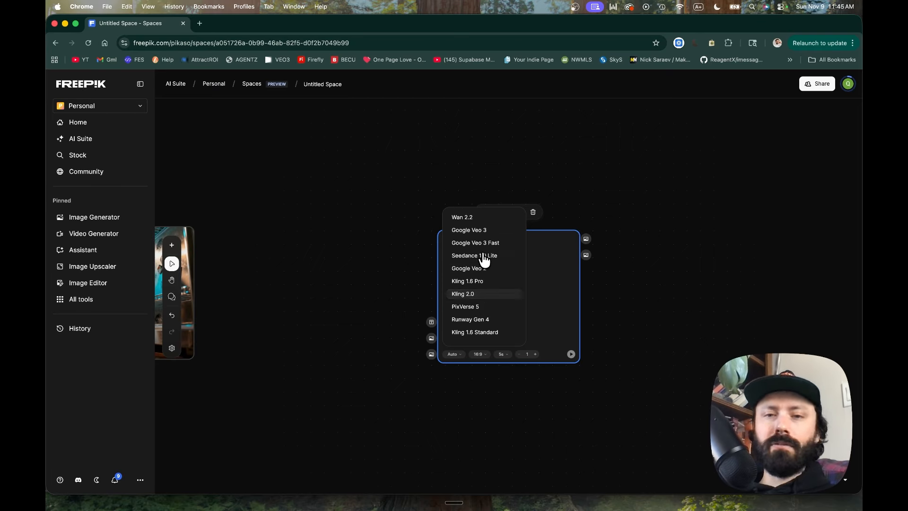
pyautogui.scroll(-1, 485, 260)
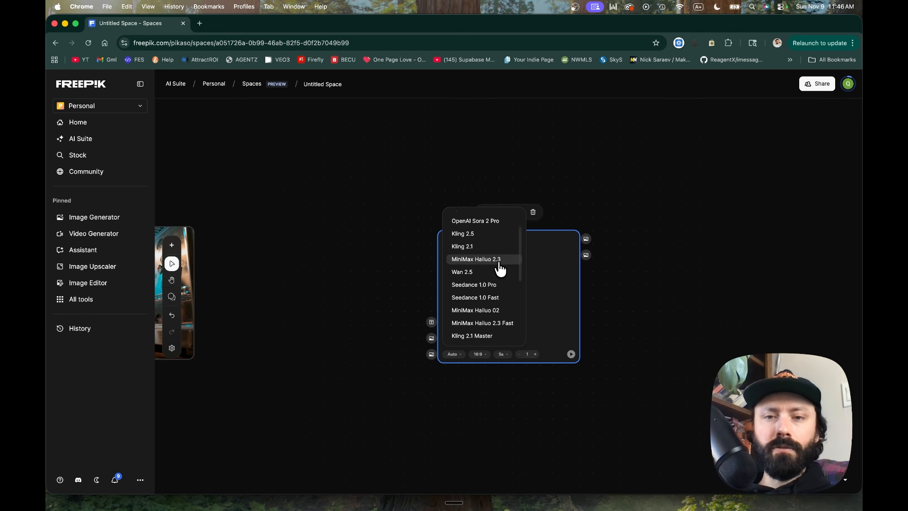
pyautogui.scroll(-2, 490, 263)
pyautogui.scroll(-6, 486, 263)
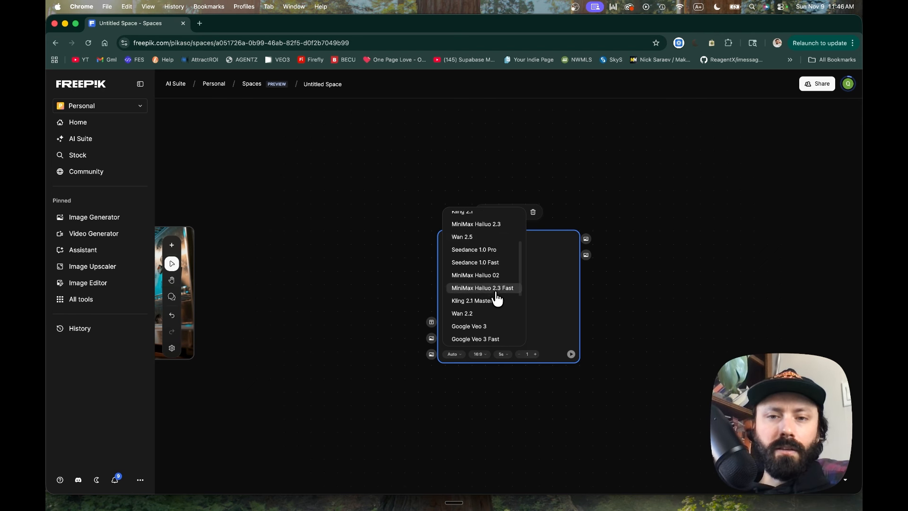
pyautogui.scroll(-5, 491, 254)
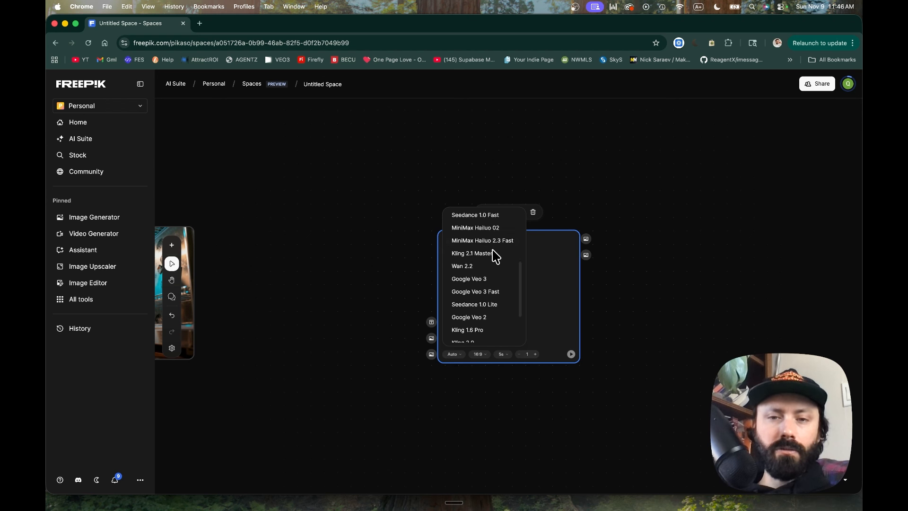
pyautogui.scroll(12, 494, 284)
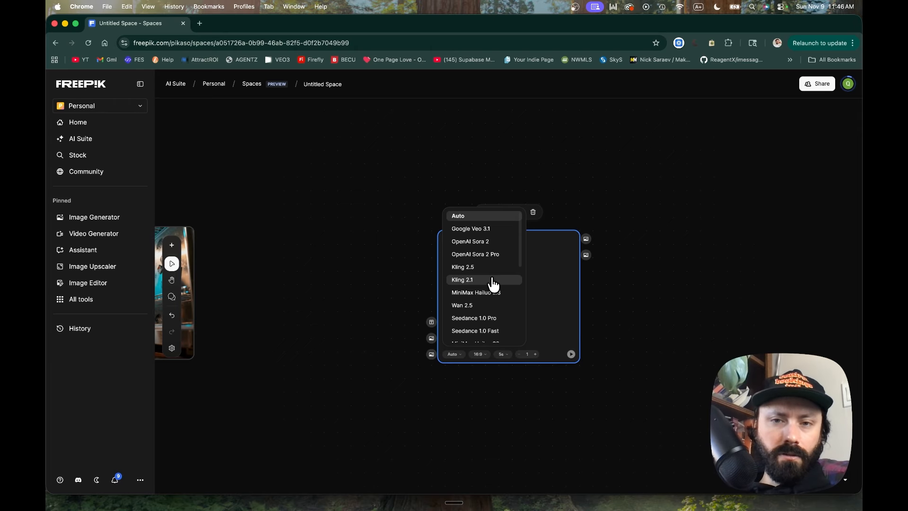
pyautogui.click(495, 237)
pyautogui.scroll(4, 518, 386)
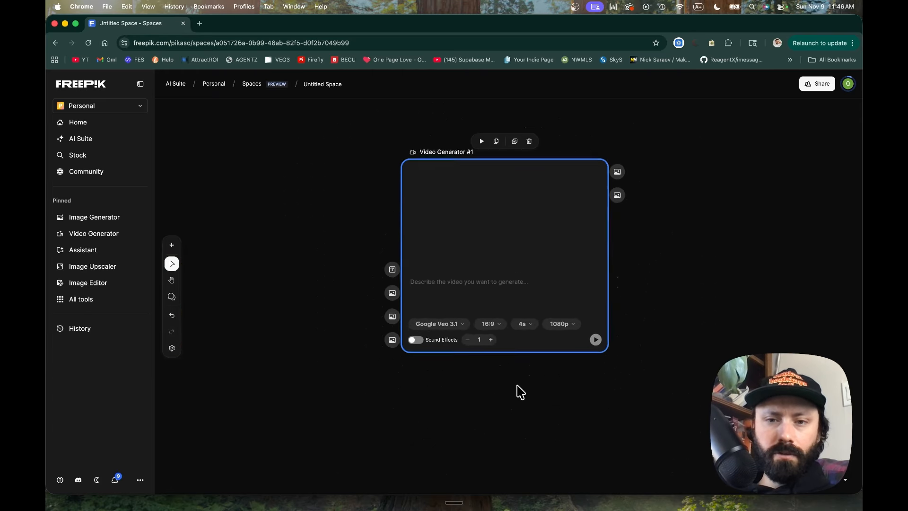
pyautogui.hscroll(2, 518, 386)
pyautogui.scroll(2, 518, 386)
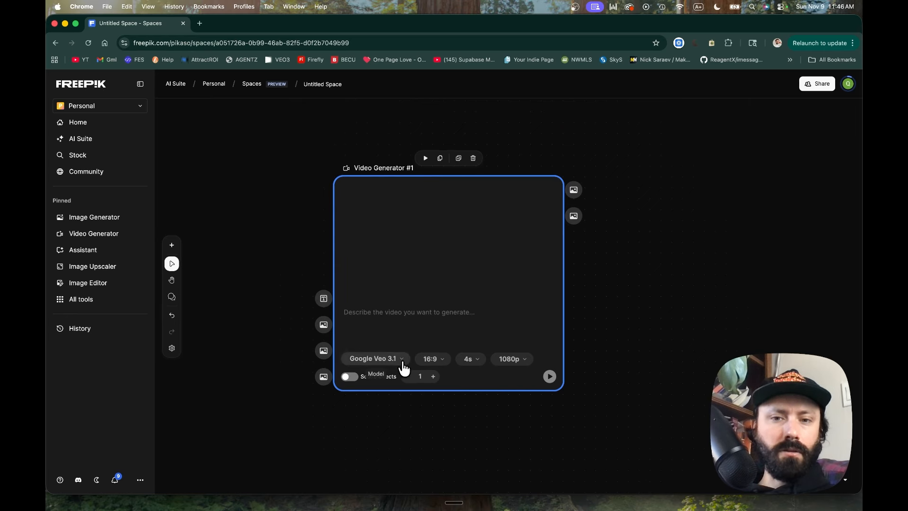
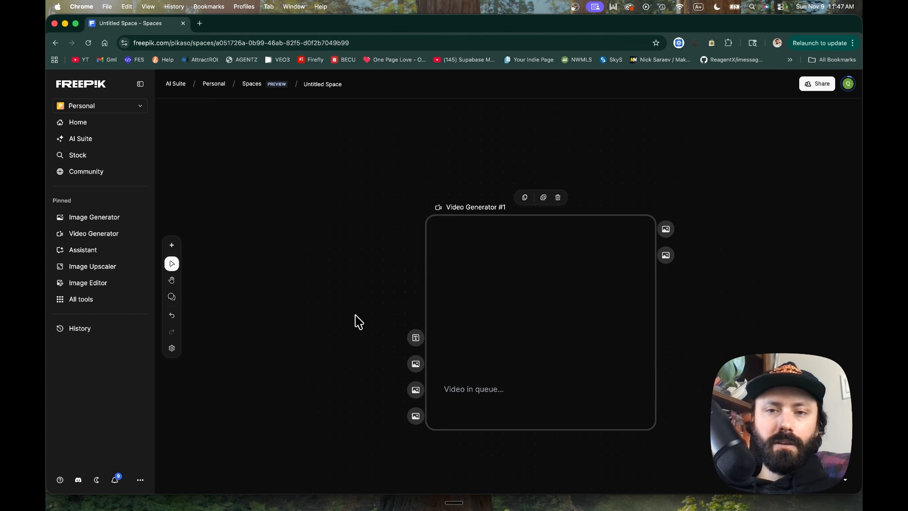
# Connect the blue beer-can image's output to the Video Generator's start frame input.
pyautogui.scroll(-3, 355, 315)
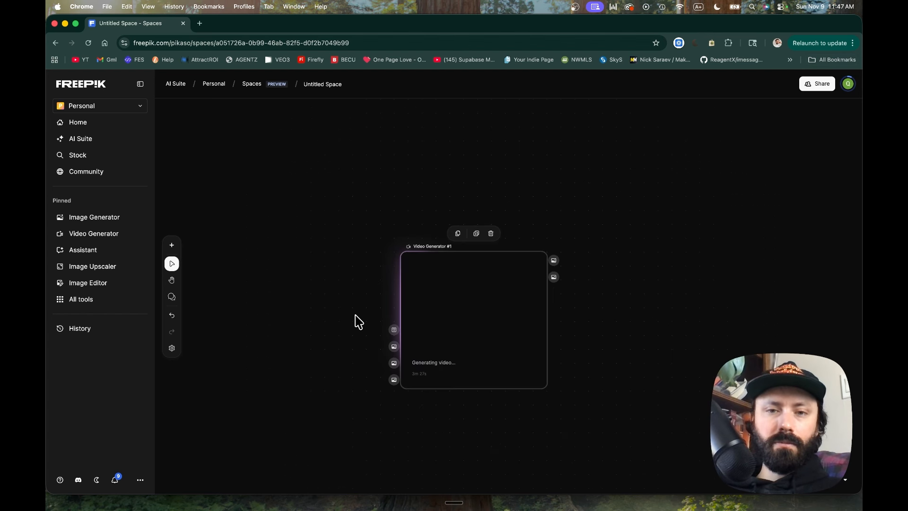
pyautogui.hscroll(-5, 410, 302)
pyautogui.hscroll(1, 414, 270)
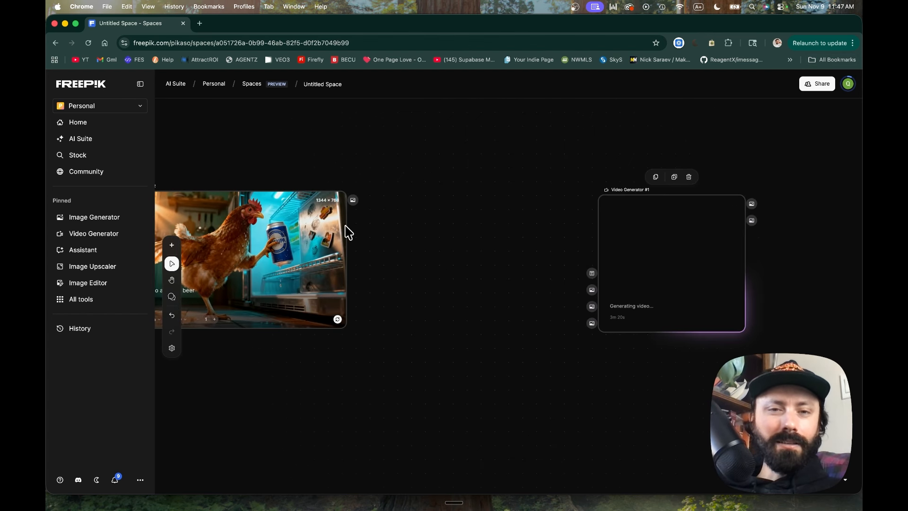
pyautogui.moveTo(353, 200); pyautogui.dragTo(594, 288)
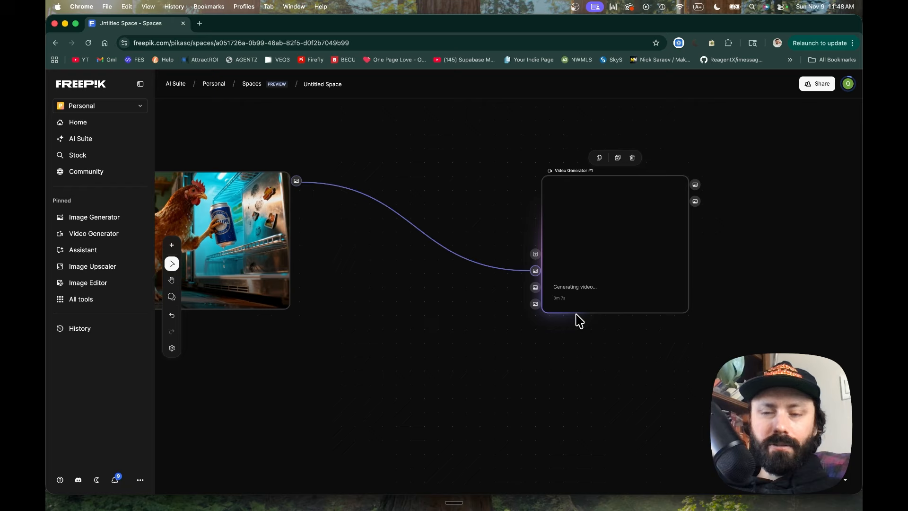
pyautogui.scroll(3, 577, 314)
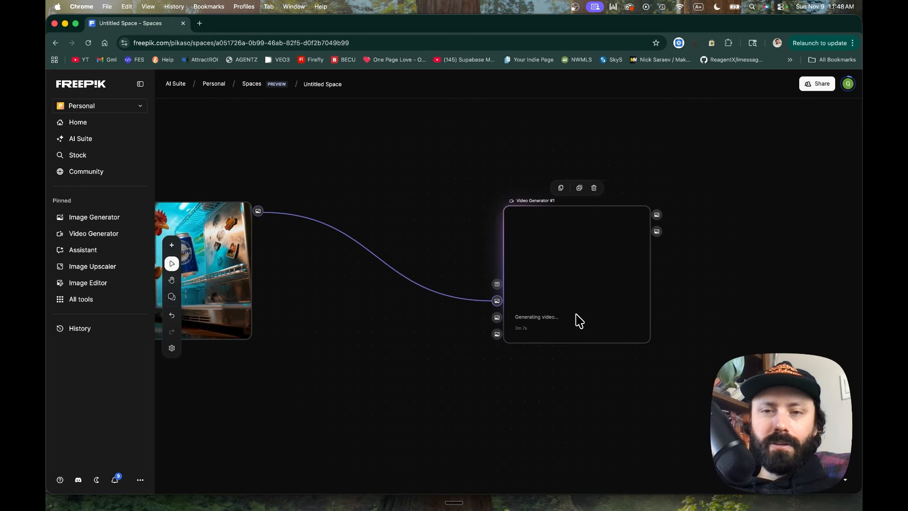
pyautogui.hscroll(-3, 576, 314)
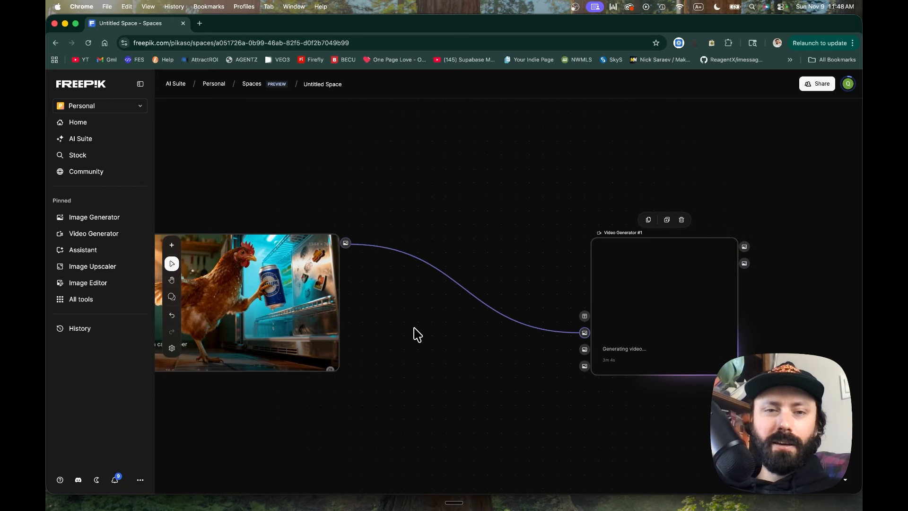
pyautogui.hscroll(-3, 378, 352)
pyautogui.scroll(-1, 379, 352)
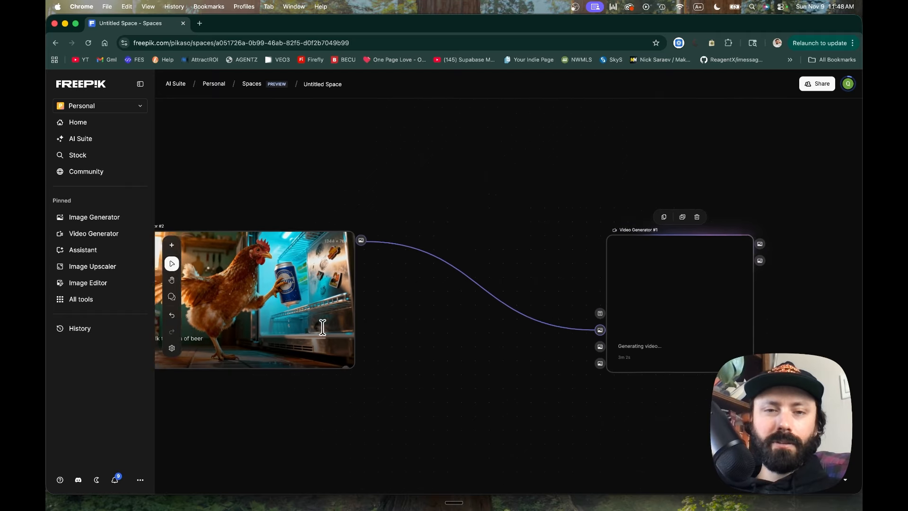
# Review the workflow from the Video Generator back through the chicken images to the Assistant and the original text prompt.
pyautogui.rightClick(525, 401)
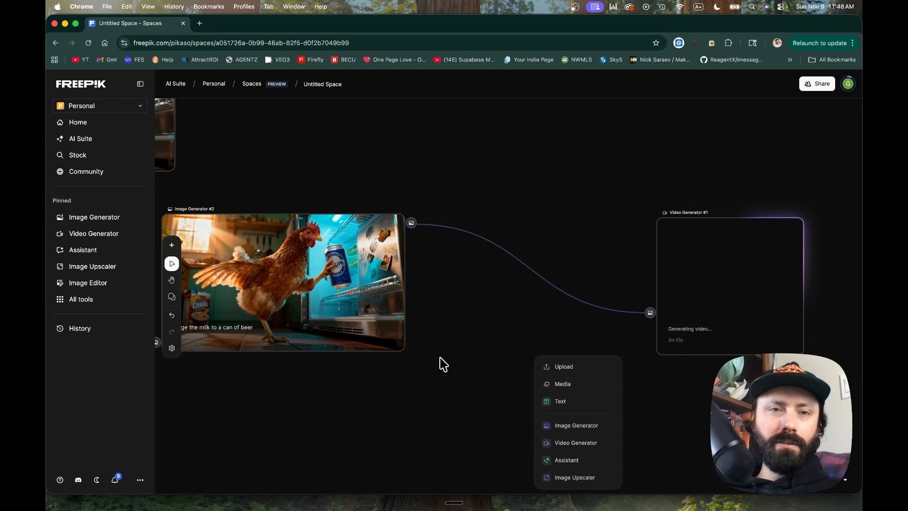
pyautogui.click(474, 392)
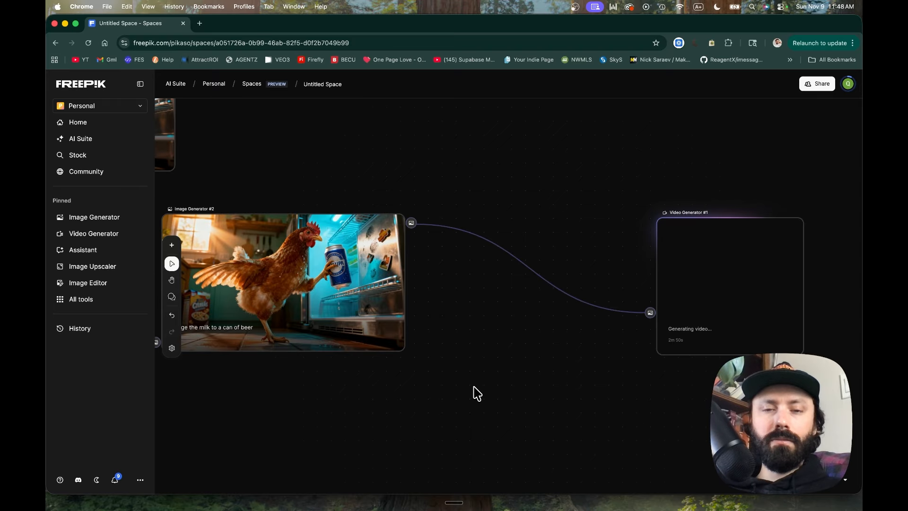
pyautogui.scroll(-3, 475, 392)
pyautogui.hscroll(-5, 475, 392)
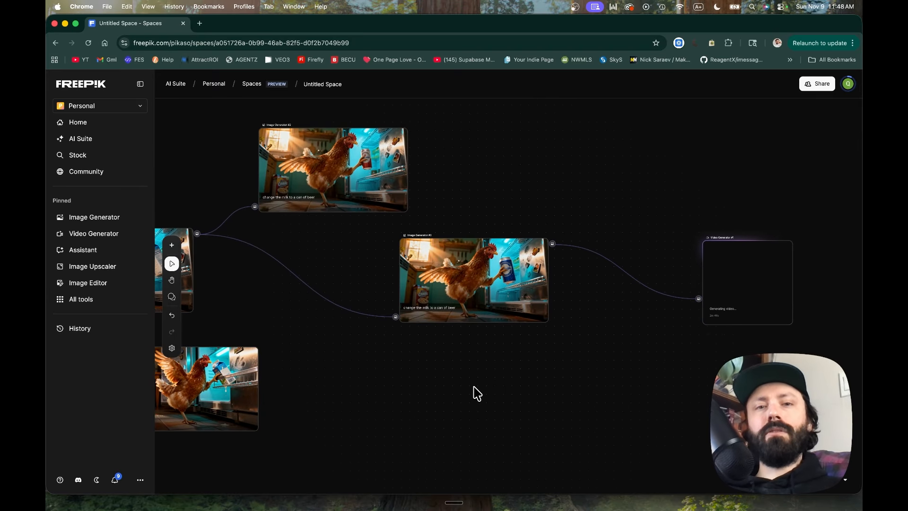
pyautogui.hscroll(-15, 477, 392)
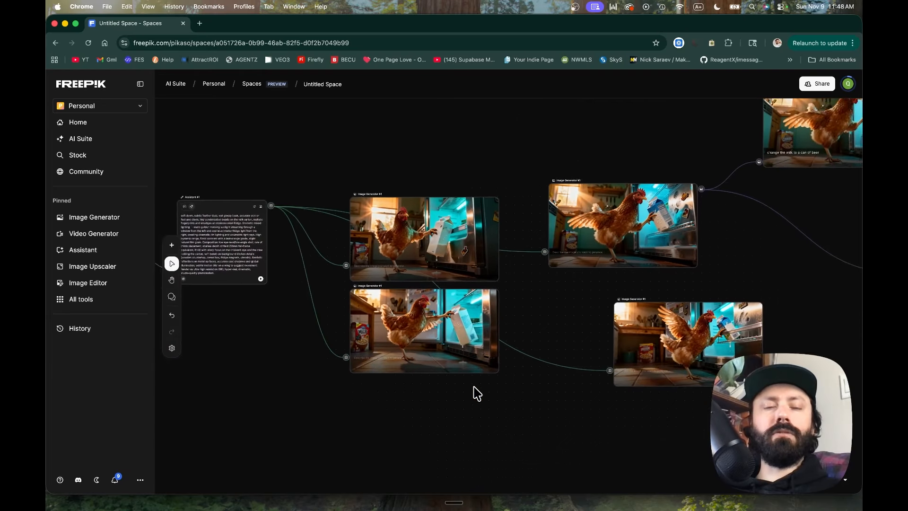
pyautogui.hscroll(-3, 477, 393)
pyautogui.hscroll(-6, 322, 341)
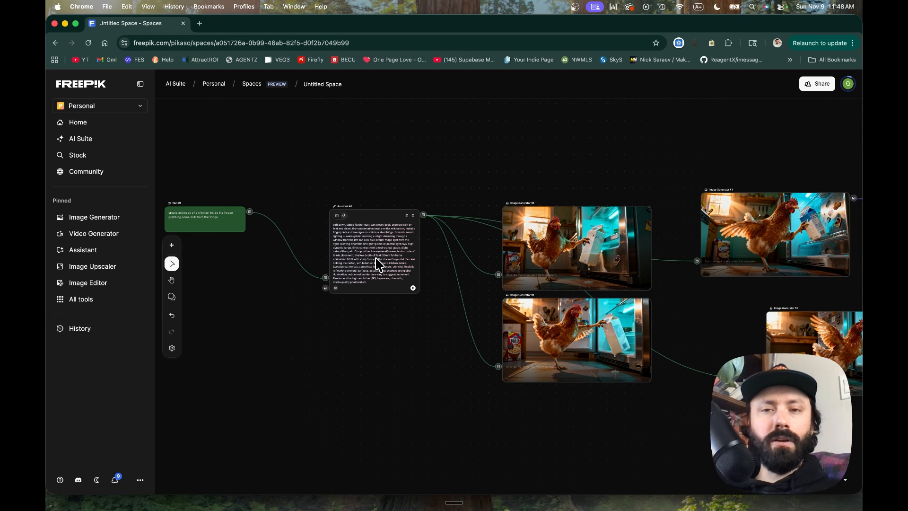
pyautogui.hscroll(-4, 379, 265)
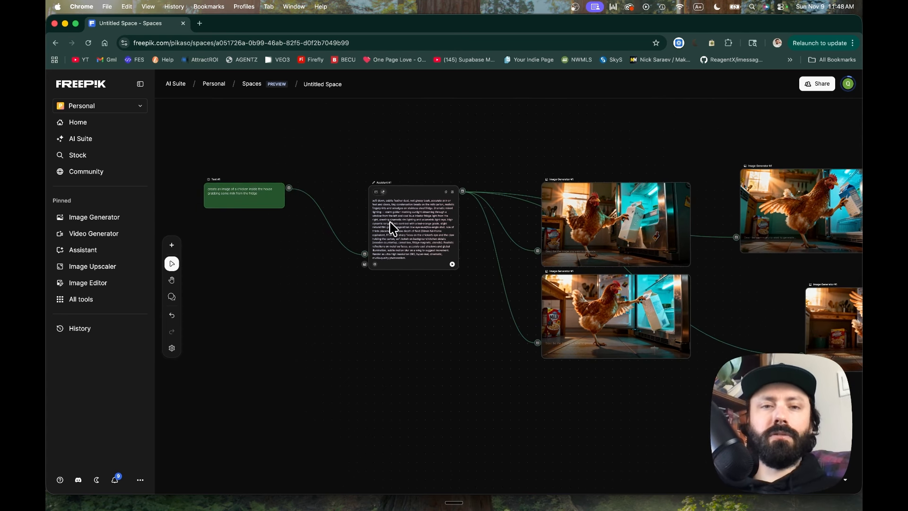
# Move the upper of the two stacked chicken images beside the Assistant higher, separating it from the lower one.
pyautogui.hscroll(6, 392, 227)
pyautogui.moveTo(451, 263); pyautogui.dragTo(456, 162)
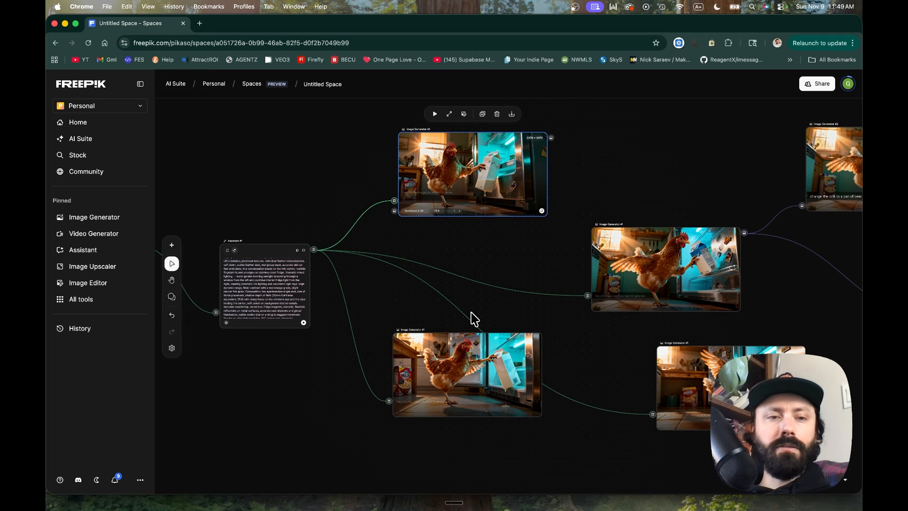
# Select the Video Generator node and examine its generated chicken video up close against the connected beer-can image.
pyautogui.hscroll(5, 474, 319)
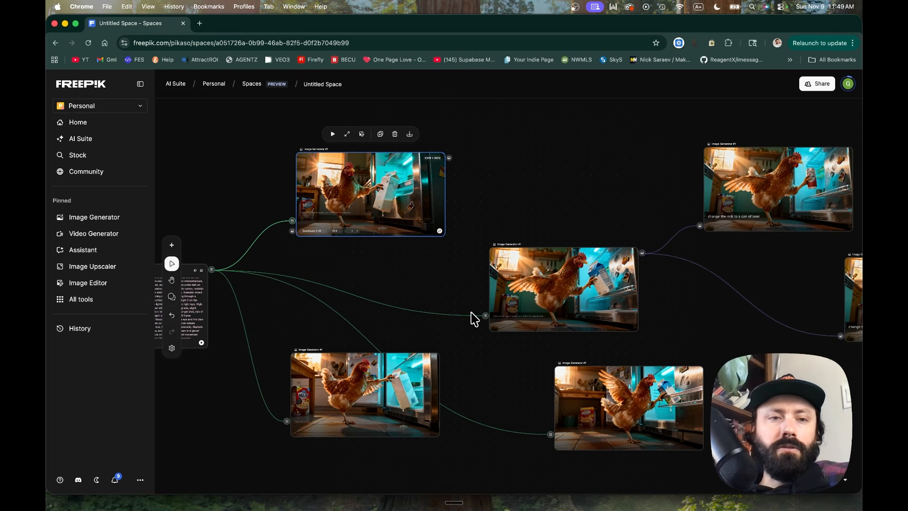
pyautogui.hscroll(15, 388, 304)
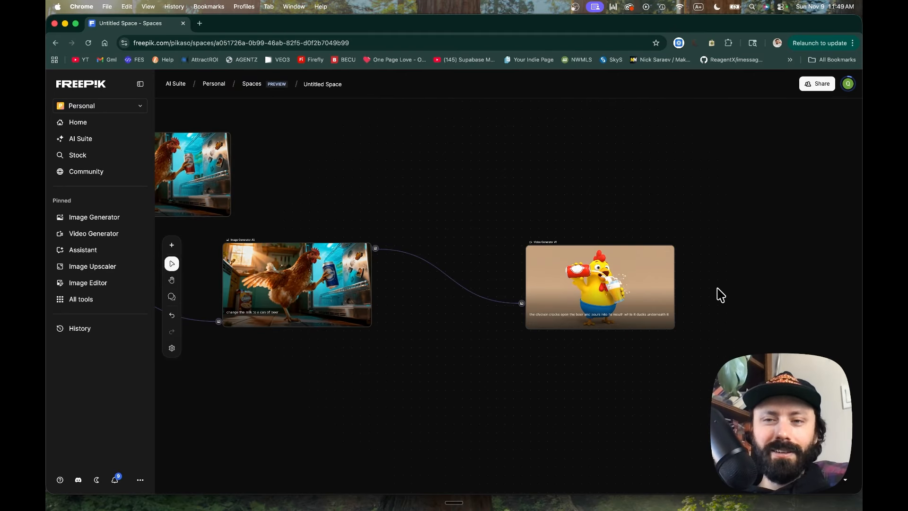
pyautogui.scroll(5, 718, 291)
pyautogui.scroll(-4, 450, 295)
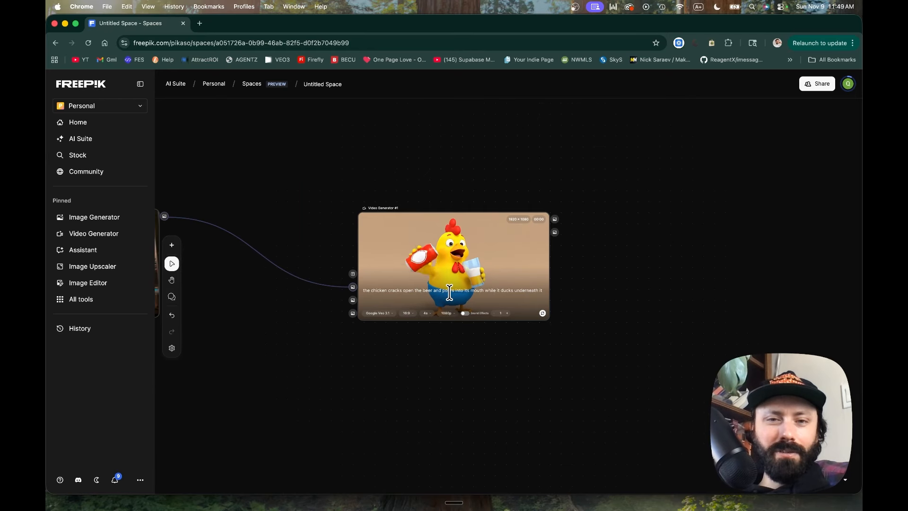
pyautogui.hscroll(-3, 504, 285)
pyautogui.click(504, 284)
pyautogui.scroll(4, 494, 329)
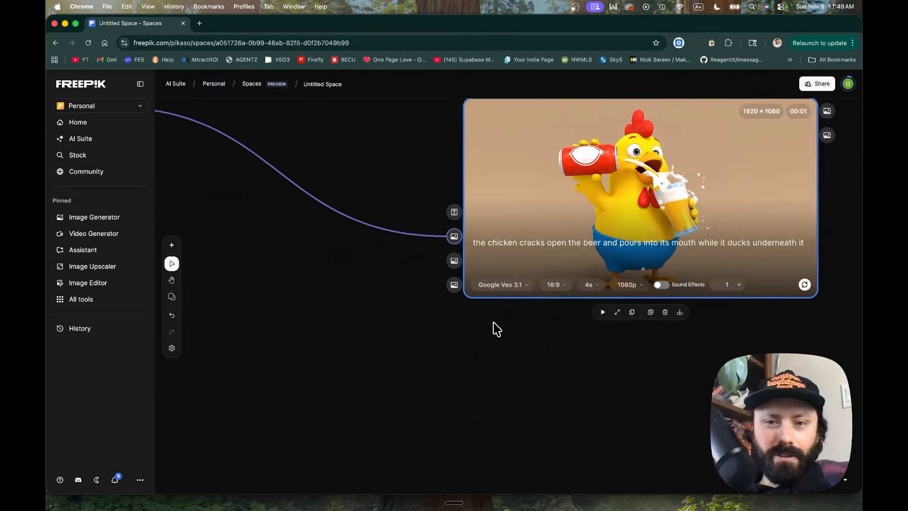
# Switch the Video Generator's model to Kling 2.1 and check its start frame connection.
pyautogui.click(526, 286)
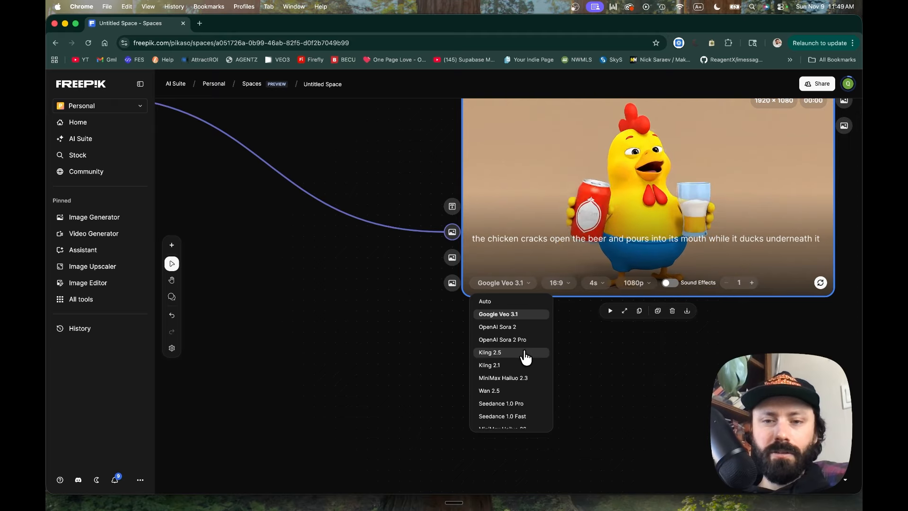
pyautogui.scroll(-1, 525, 356)
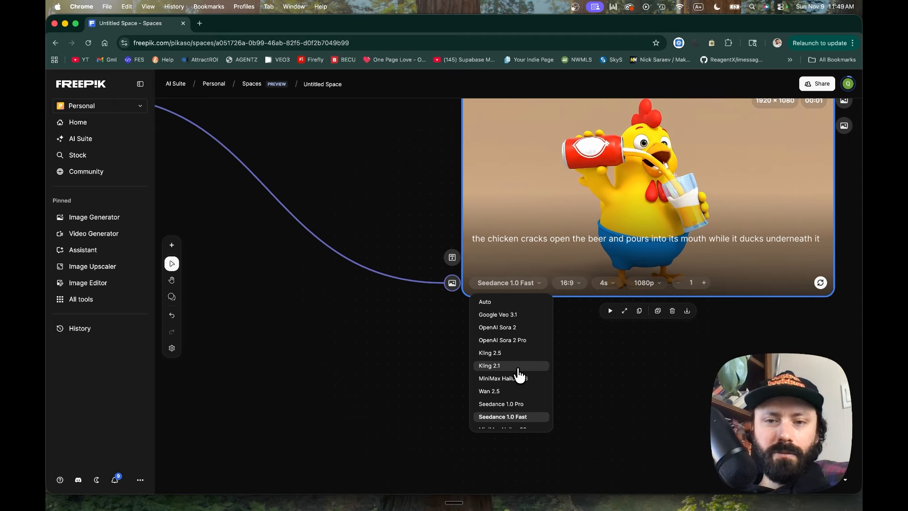
pyautogui.click(518, 370)
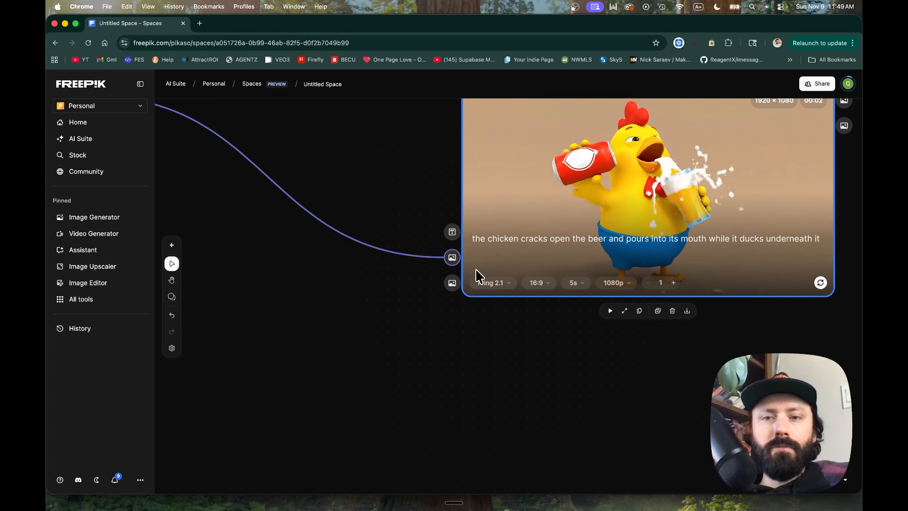
pyautogui.click(497, 284)
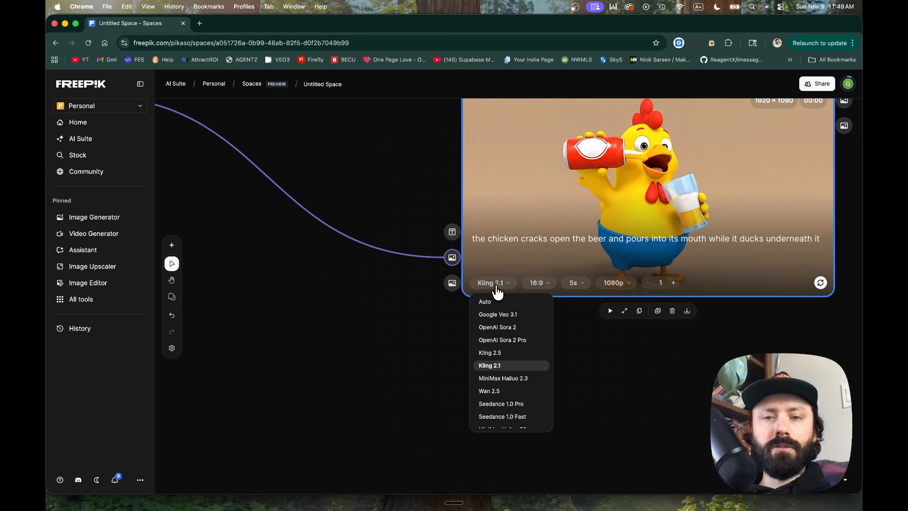
pyautogui.click(496, 285)
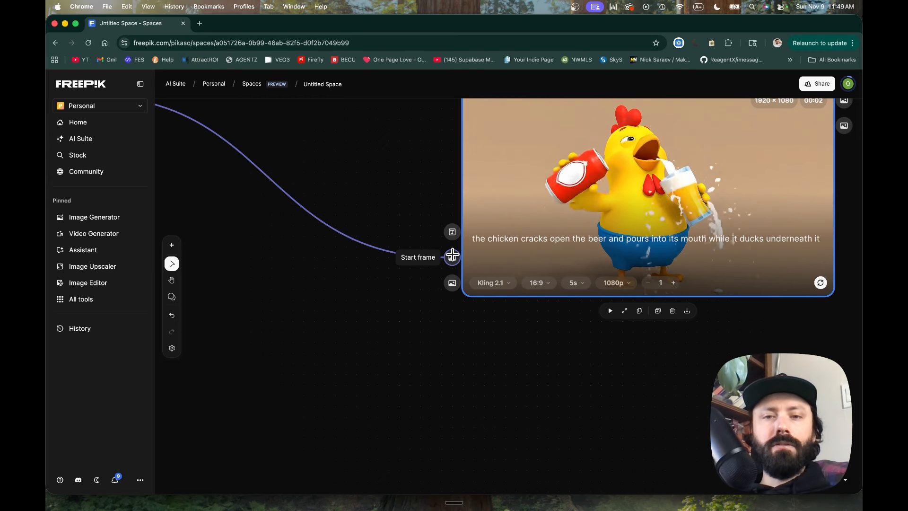
pyautogui.hscroll(-1, 416, 267)
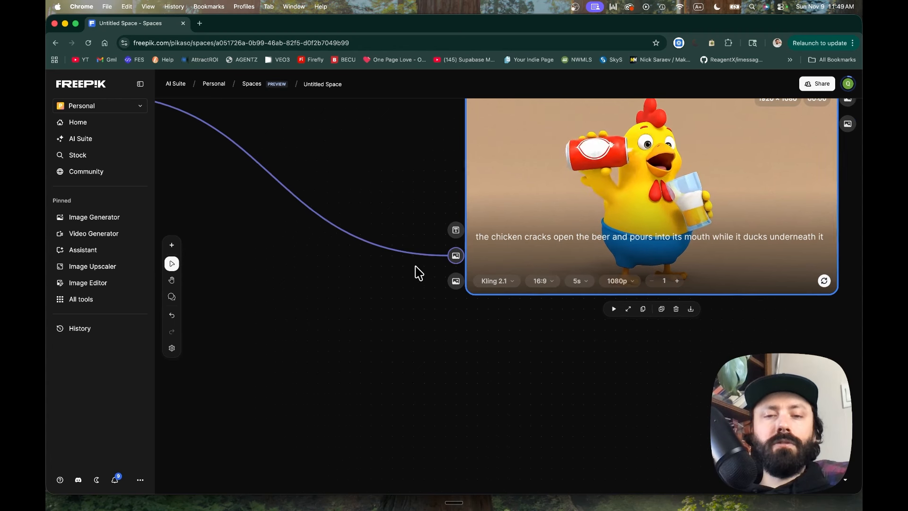
# Examine the Video Generator's prompt and image input connectors along with its chicken video prompt text.
pyautogui.scroll(-5, 416, 273)
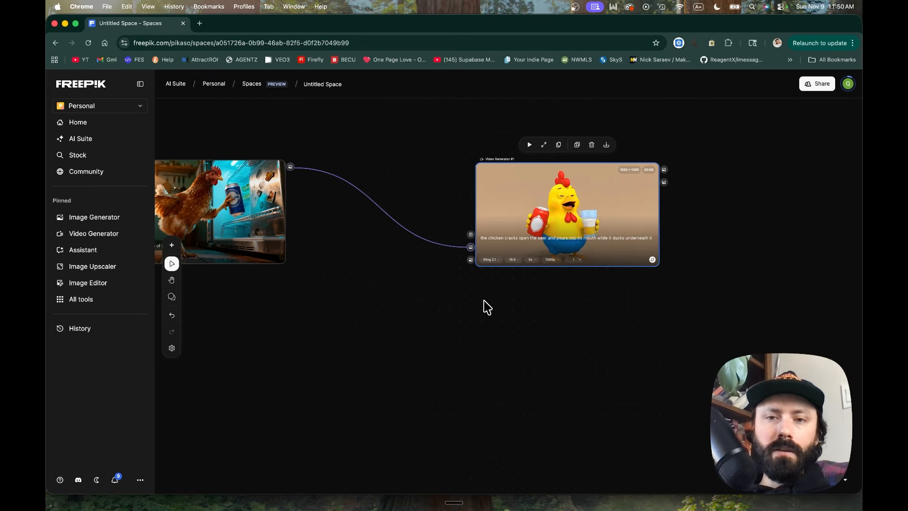
pyautogui.scroll(8, 487, 307)
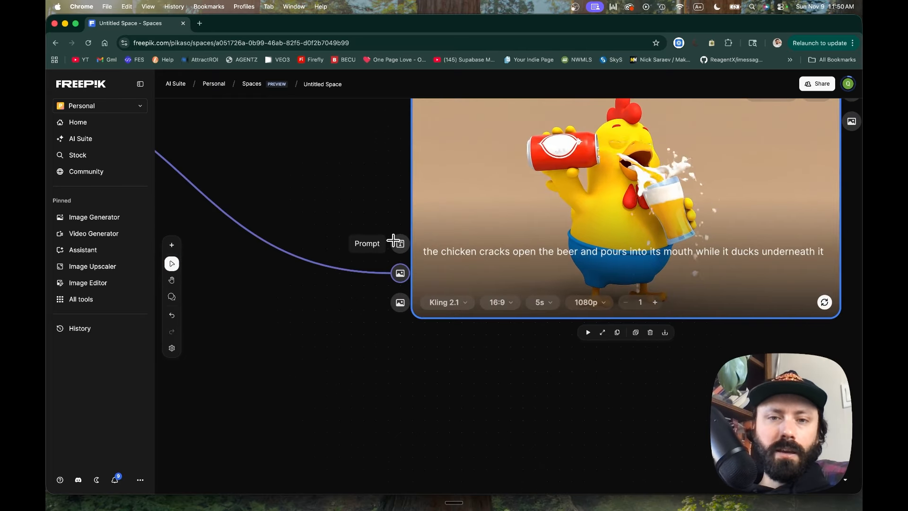
pyautogui.scroll(-2, 401, 245)
pyautogui.scroll(-5, 401, 245)
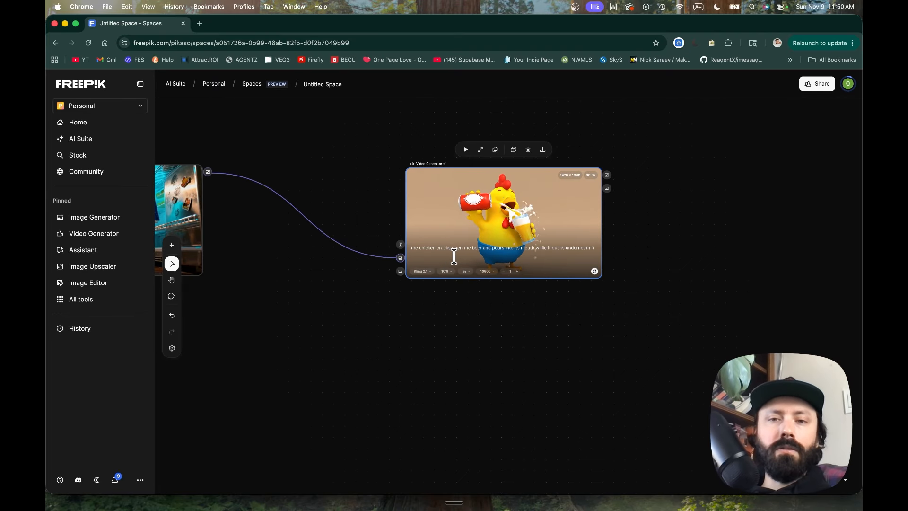
pyautogui.moveTo(416, 249); pyautogui.dragTo(439, 250)
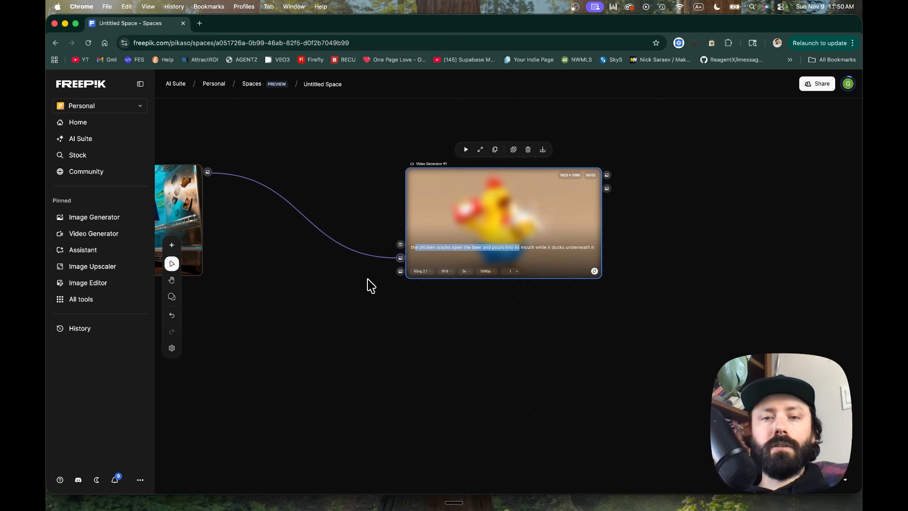
pyautogui.scroll(3, 369, 285)
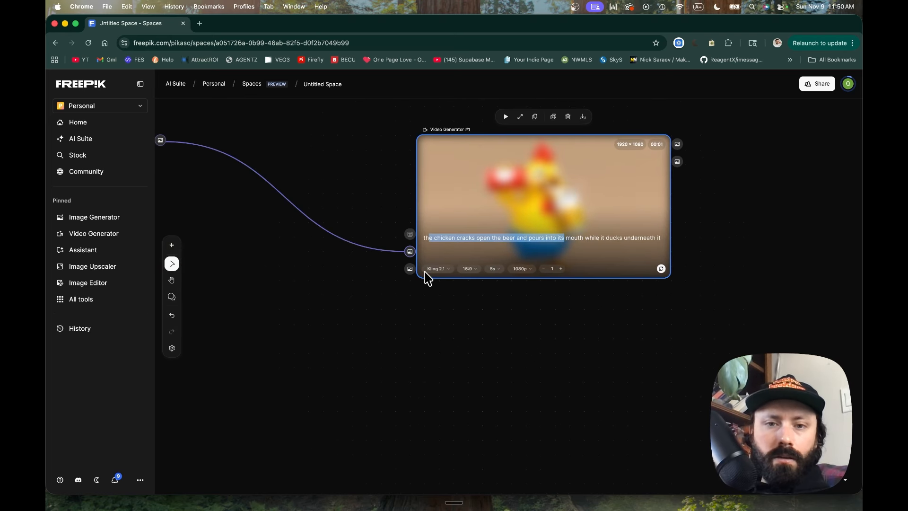
# Try Seedance 1.0 Lite and MiniMax Live Illustrations as the Video Generator's model to compare the image inputs each one offers.
pyautogui.click(441, 272)
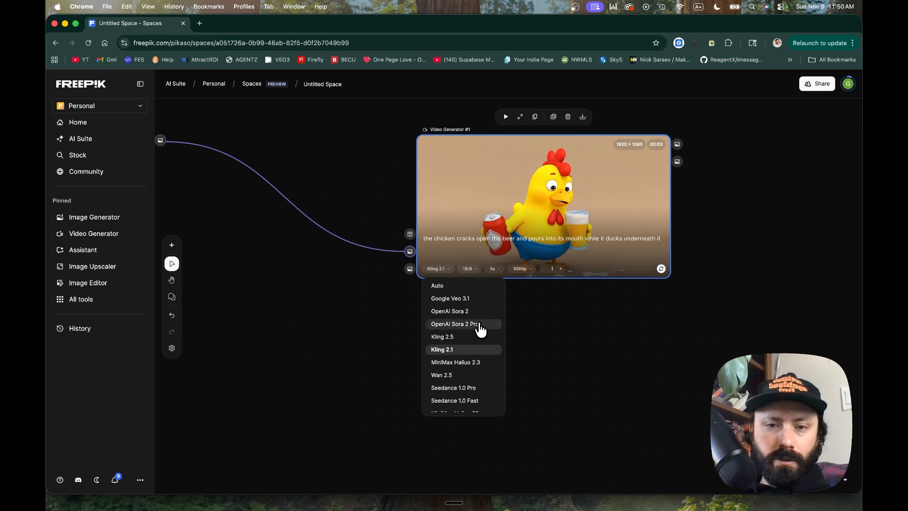
pyautogui.scroll(-5, 480, 329)
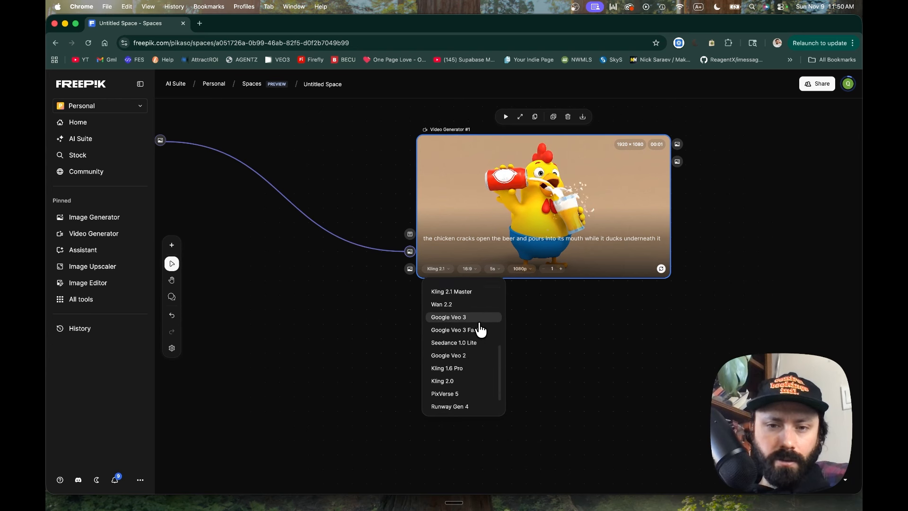
pyautogui.click(474, 322)
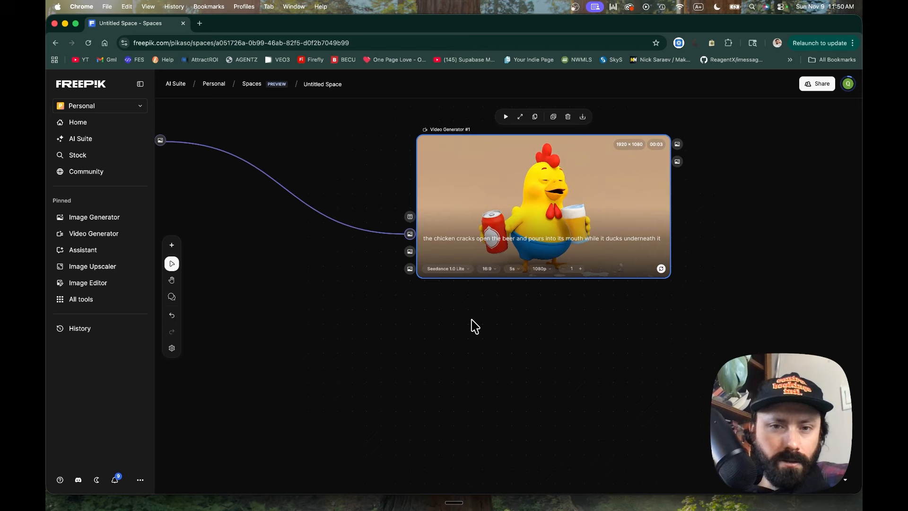
pyautogui.click(458, 274)
pyautogui.scroll(3, 469, 360)
pyautogui.scroll(-3, 473, 393)
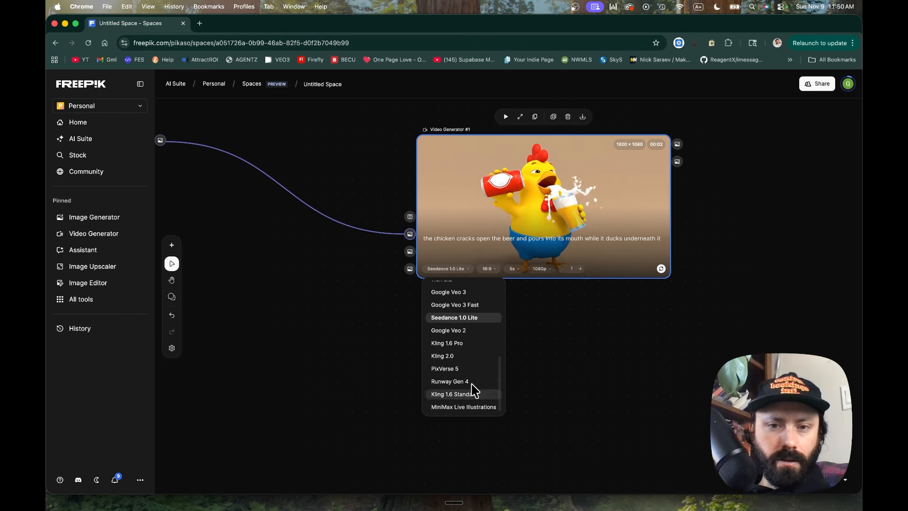
pyautogui.click(464, 407)
# Try Kling 1.6 Standard, Runway Gen 4 and PixVerse 5 as the Video Generator's model to compare their image inputs.
pyautogui.click(454, 268)
pyautogui.scroll(-3, 465, 386)
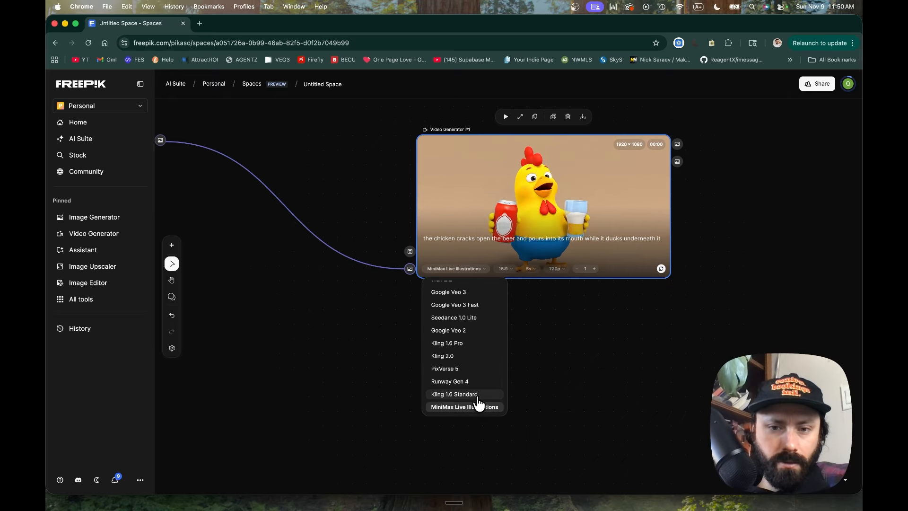
pyautogui.click(478, 397)
pyautogui.click(444, 269)
pyautogui.click(471, 382)
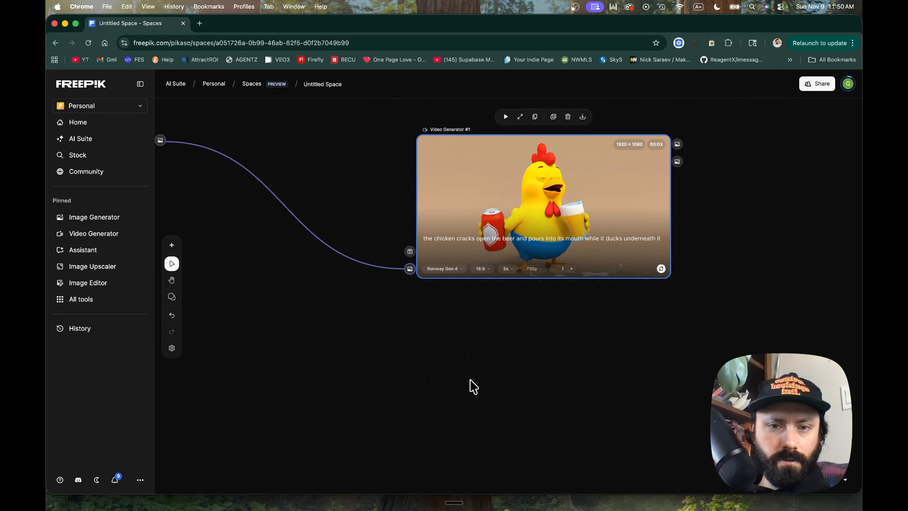
pyautogui.click(454, 275)
pyautogui.scroll(-3, 461, 332)
pyautogui.click(470, 375)
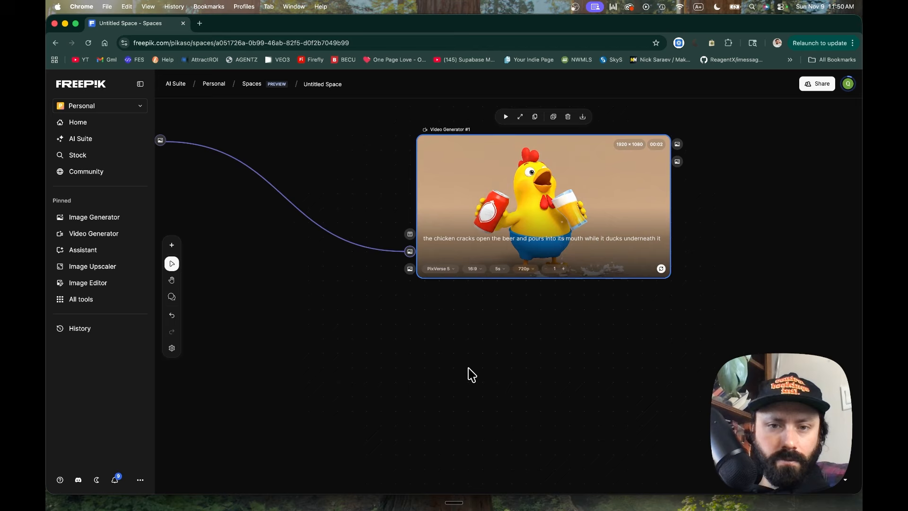
# Check the credit cost of running the Video Generator with MiniMax Live Illustrations and with Kling 1.6 Standard.
pyautogui.click(449, 274)
pyautogui.scroll(-3, 472, 343)
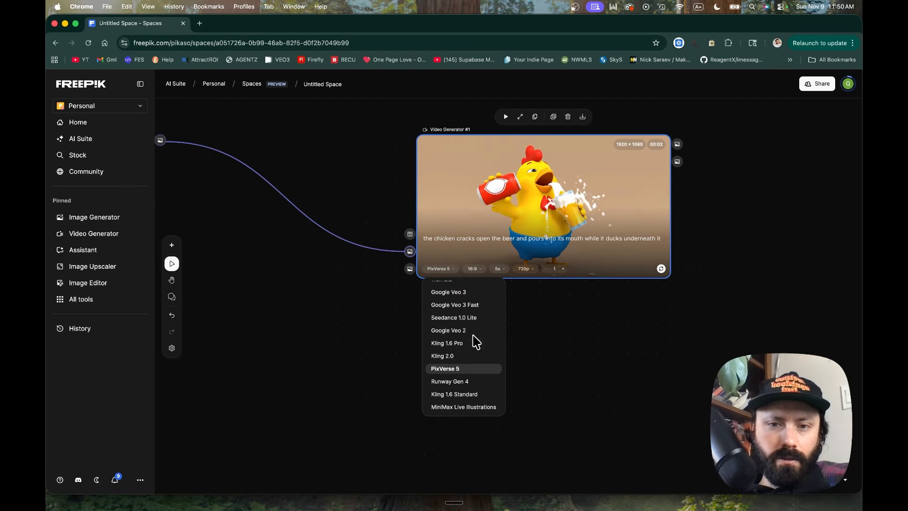
pyautogui.click(454, 332)
pyautogui.click(477, 408)
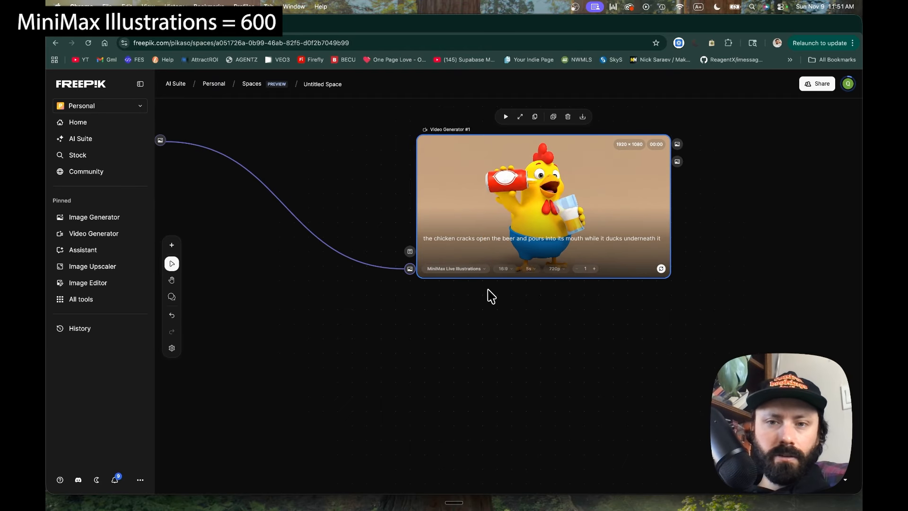
pyautogui.click(454, 269)
pyautogui.click(471, 310)
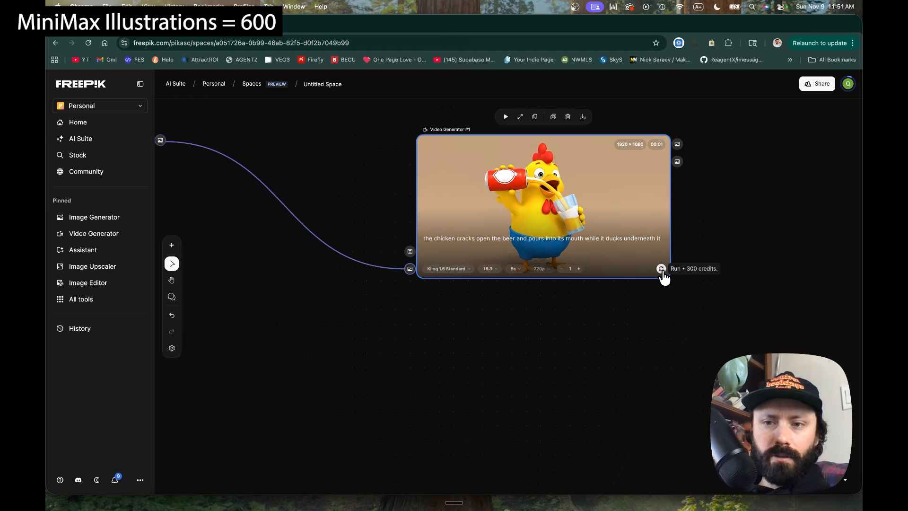
# Set the Video Generator's model to Runway Gen 4 and to PixVerse 5, comparing the run cost of each.
pyautogui.click(449, 269)
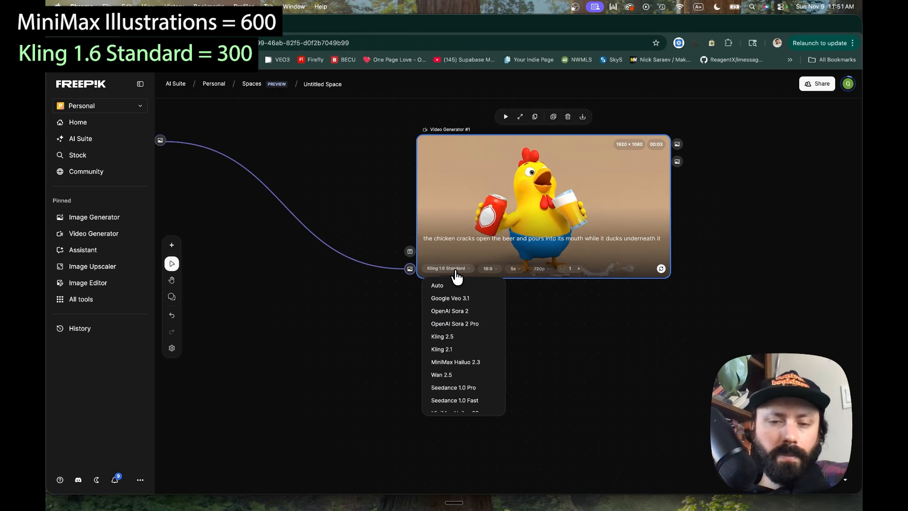
pyautogui.scroll(-3, 456, 355)
pyautogui.click(454, 381)
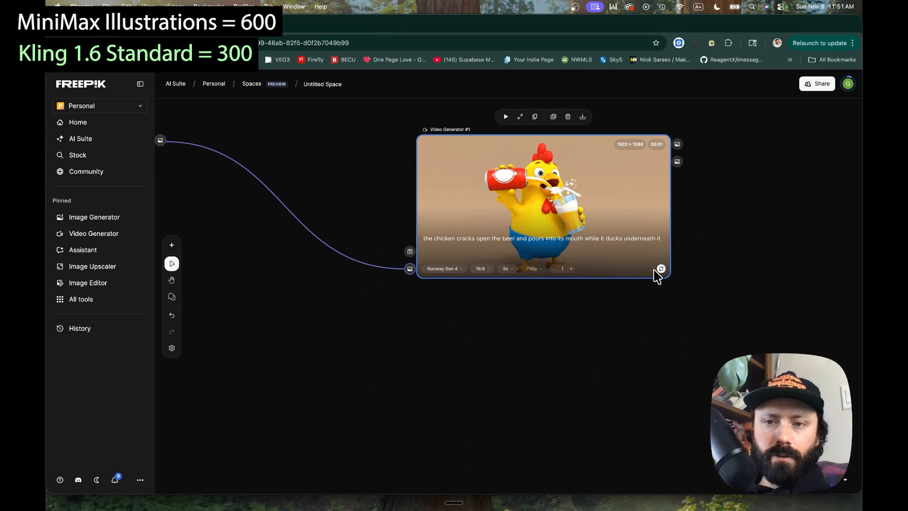
pyautogui.click(445, 269)
pyautogui.scroll(-3, 461, 341)
pyautogui.click(467, 369)
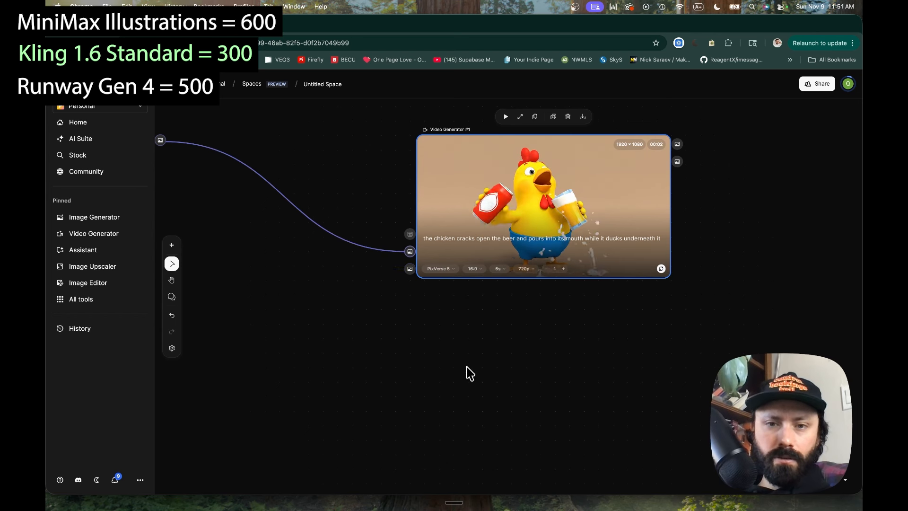
# Compare the Video Generator's run cost using the Kling 2.0 model with its cost using Kling 1.6 Pro.
pyautogui.click(445, 269)
pyautogui.click(462, 375)
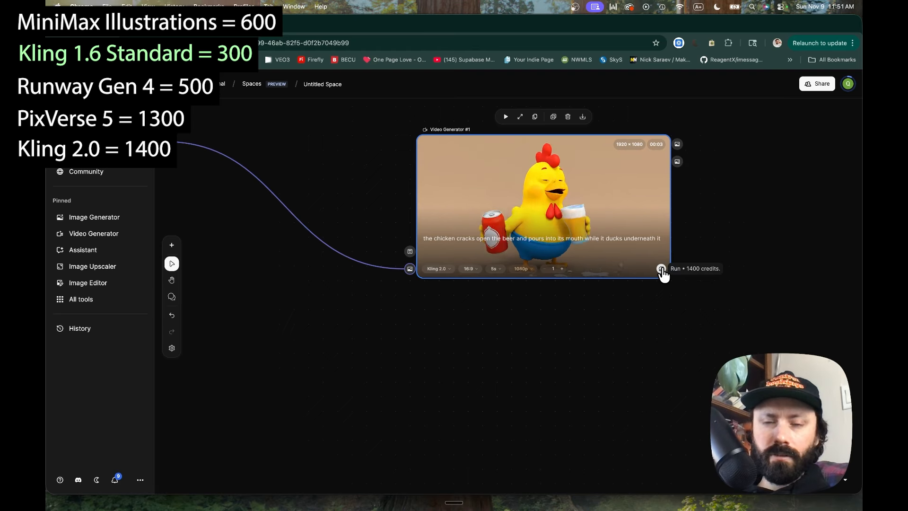
pyautogui.click(437, 269)
pyautogui.scroll(-3, 472, 374)
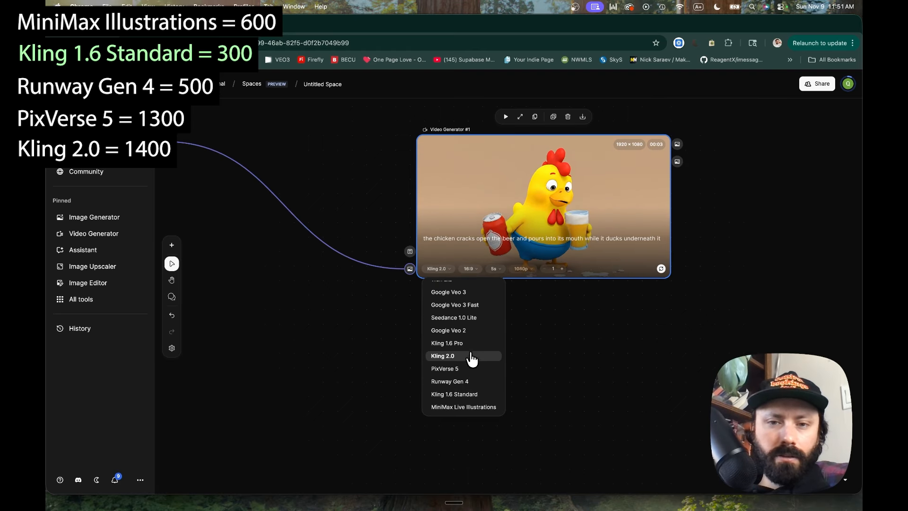
pyautogui.click(472, 344)
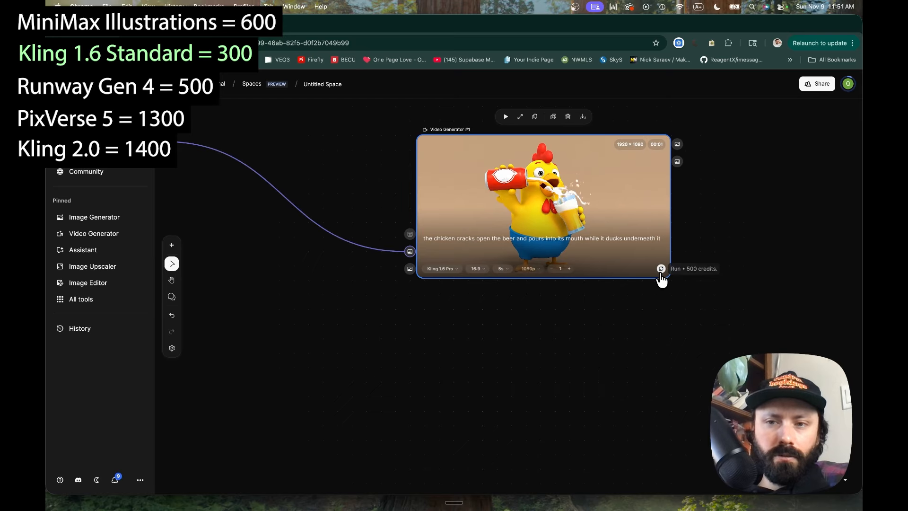
# Select Google Veo 2 and Seedance 1.0 Lite in turn as the Video Generator's model to check their run costs.
pyautogui.click(447, 271)
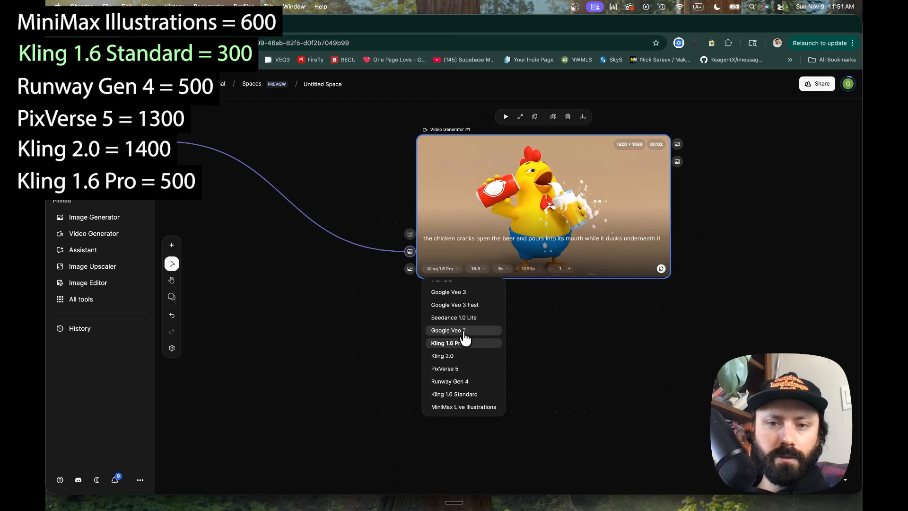
pyautogui.click(454, 330)
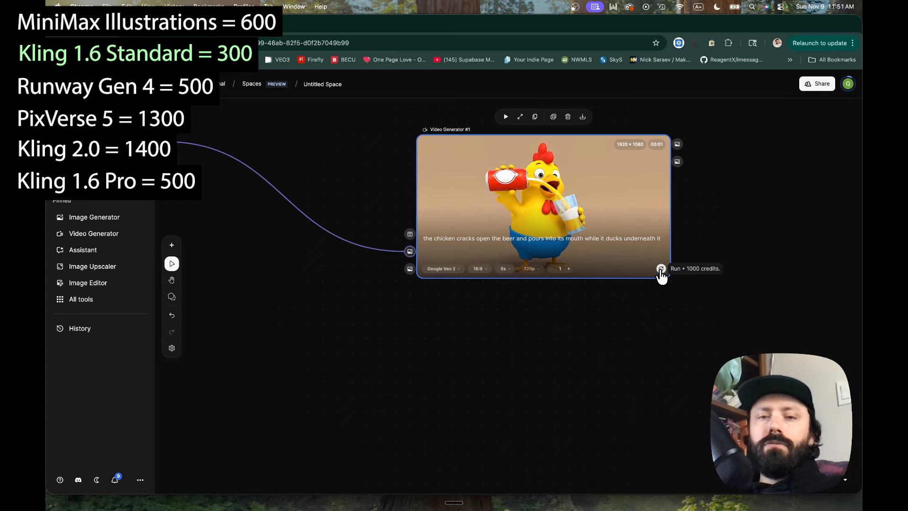
pyautogui.click(447, 270)
pyautogui.click(472, 319)
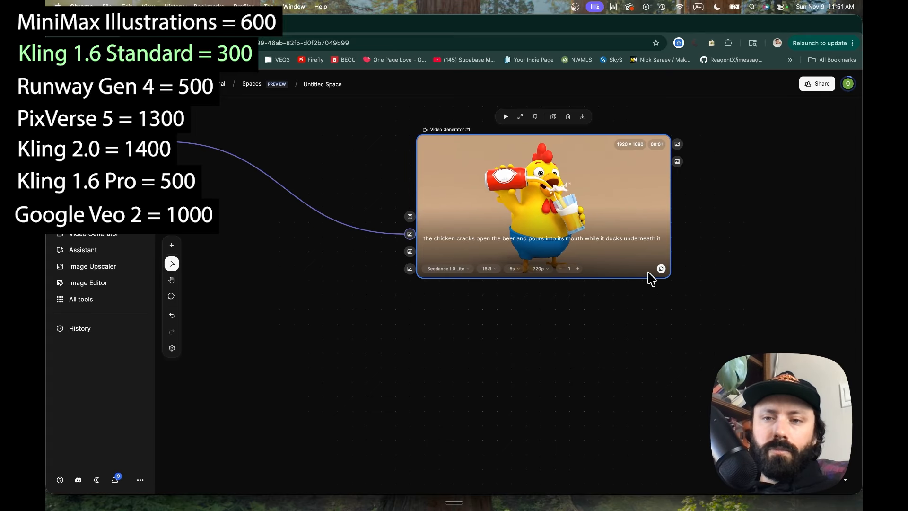
# Check the Video Generator's credit cost per run with Google Veo 3 Fast, Google Veo 3 and Wan 2.2.
pyautogui.click(458, 270)
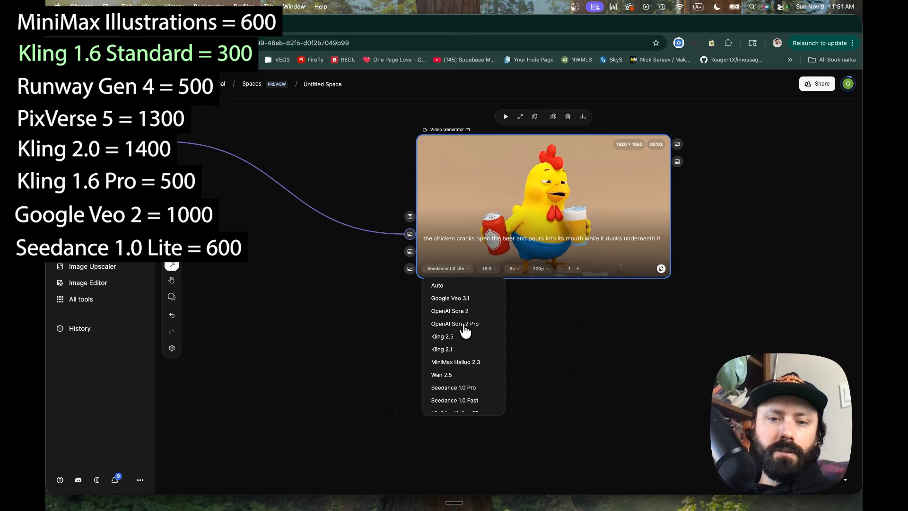
pyautogui.scroll(-5, 463, 354)
pyautogui.click(462, 381)
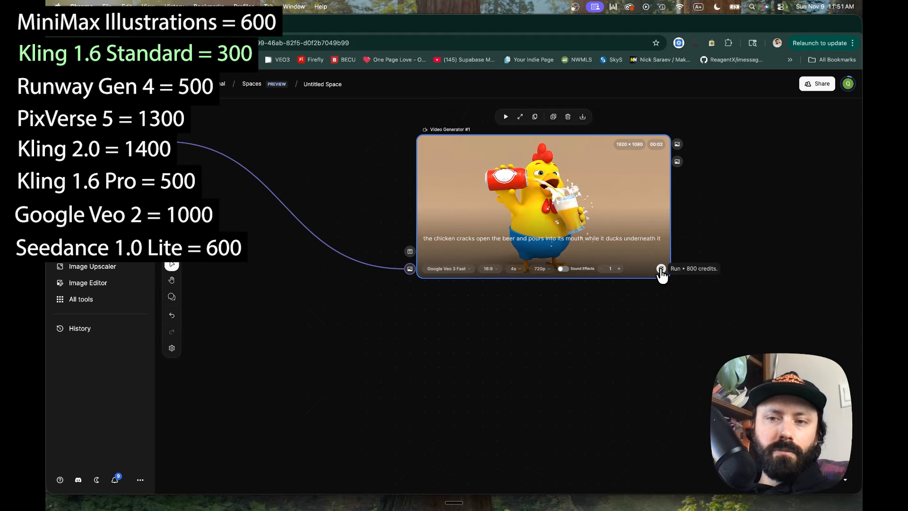
pyautogui.click(463, 269)
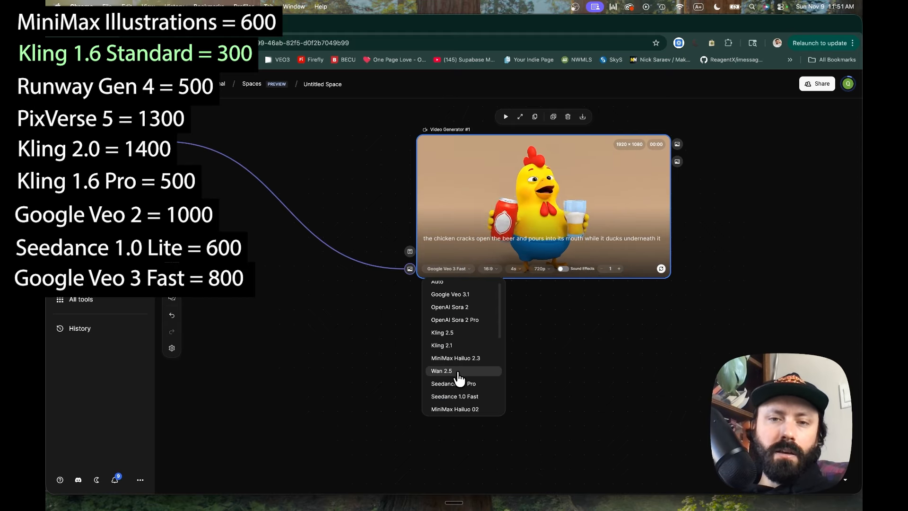
pyautogui.scroll(-3, 459, 355)
pyautogui.scroll(-2, 465, 398)
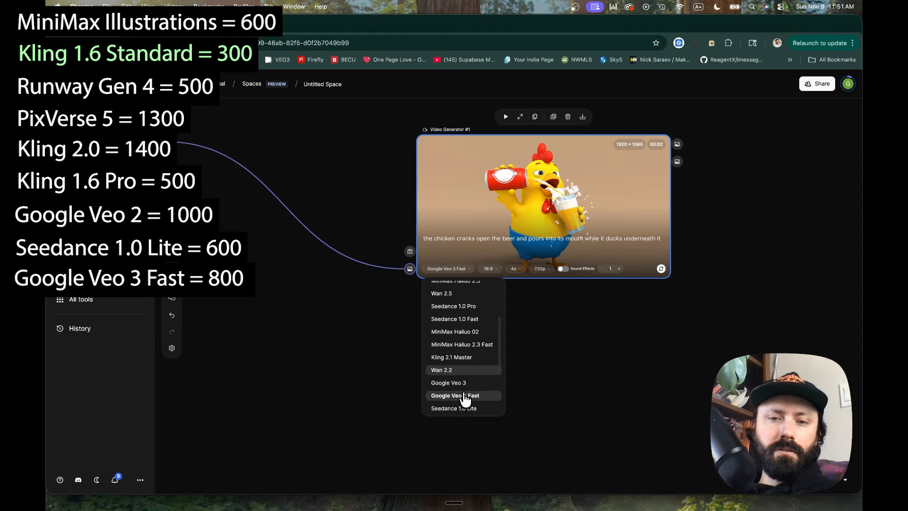
pyautogui.click(441, 370)
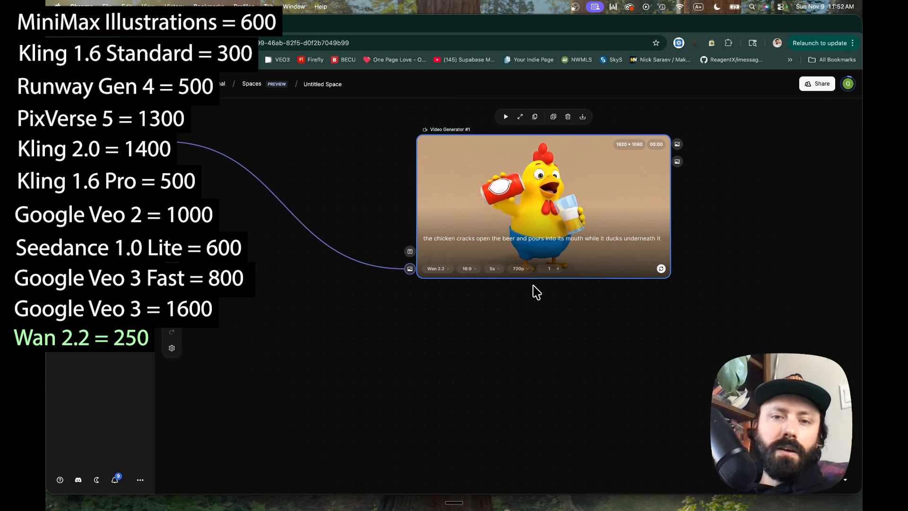
# Switch the Video Generator to Kling 2.1 Master and to MiniMax Hailuo 2.3 Fast, checking each model's run cost.
pyautogui.click(437, 269)
pyautogui.scroll(-3, 461, 345)
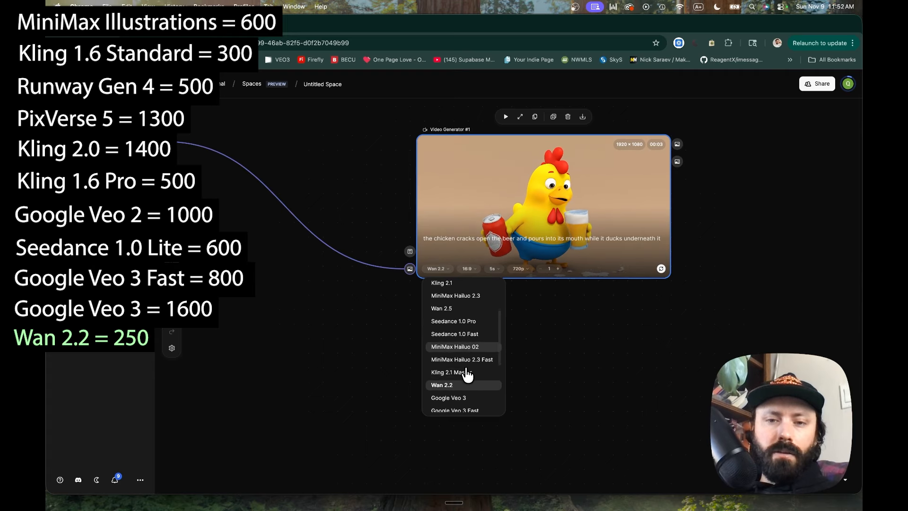
pyautogui.click(474, 373)
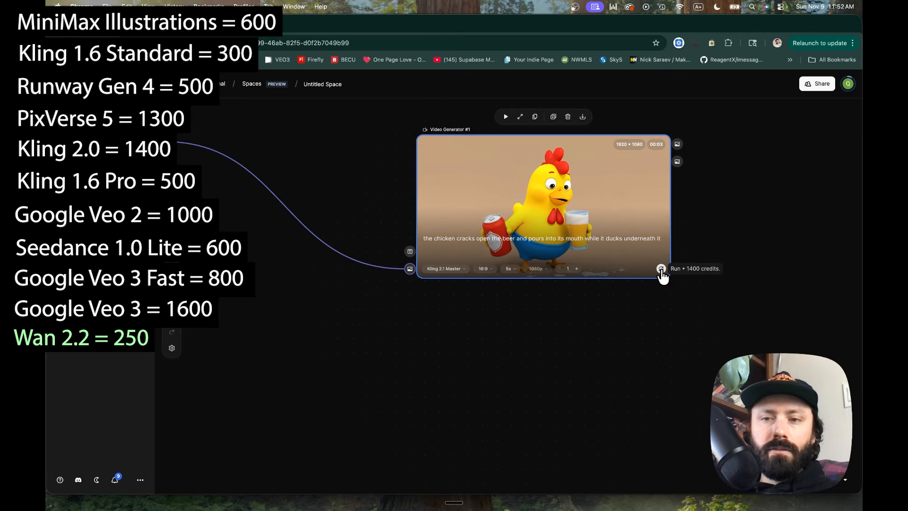
pyautogui.click(446, 269)
pyautogui.scroll(-5, 459, 350)
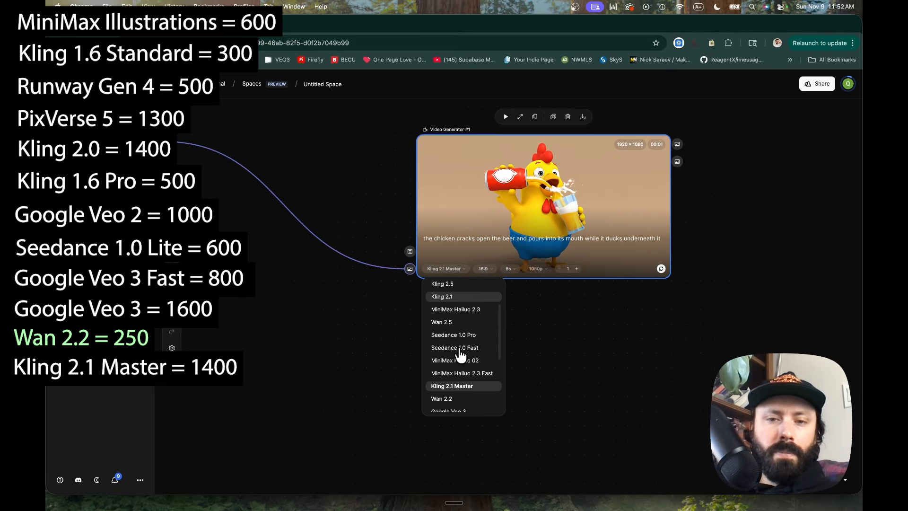
pyautogui.click(479, 374)
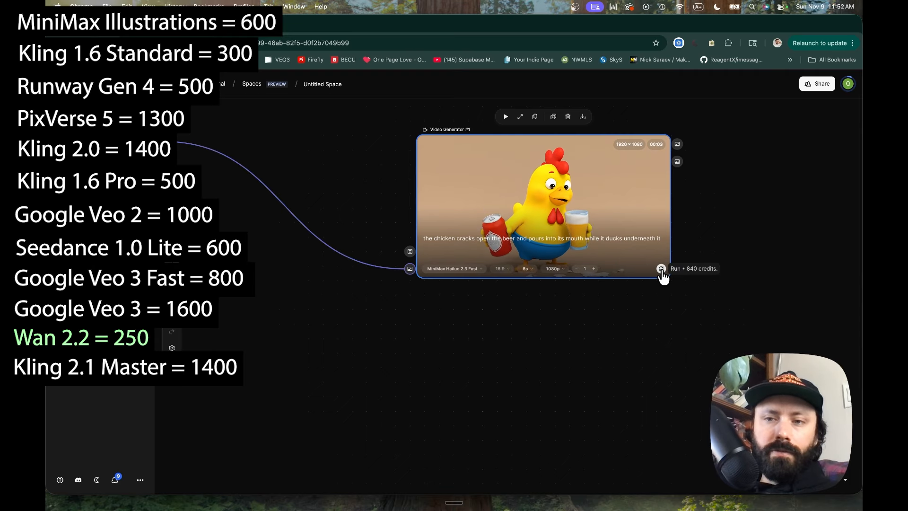
# Set the Video Generator's model to MiniMax Hailuo 02 and to Seedance 1.0 Fast to compare their run costs.
pyautogui.click(454, 269)
pyautogui.click(455, 412)
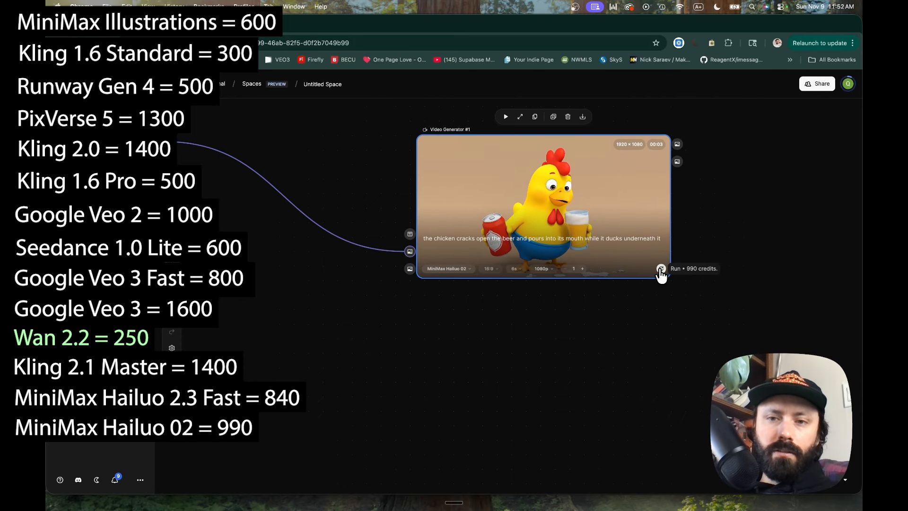
pyautogui.click(447, 269)
pyautogui.click(478, 390)
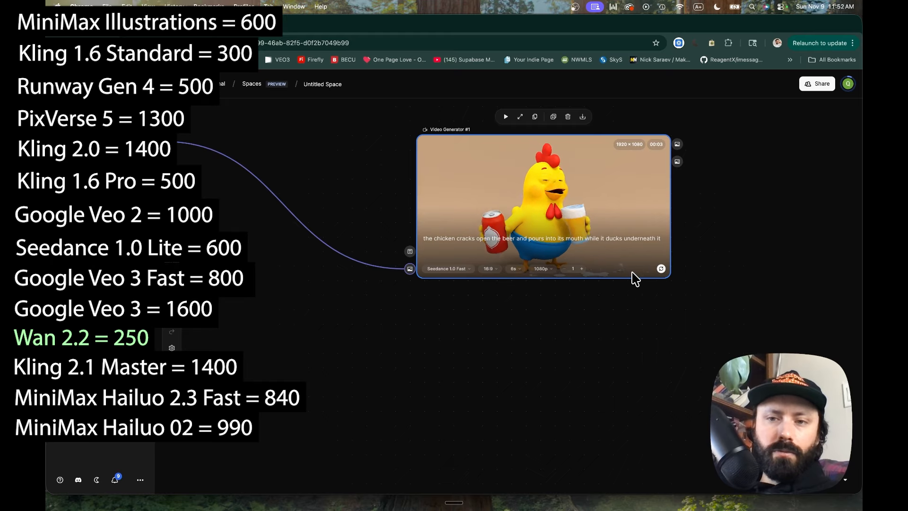
# Set the Video Generator's model to Seedance 1.0 Pro, Wan 2.5 and MiniMax Hailuo 2.3 in turn, checking each run cost.
pyautogui.click(447, 270)
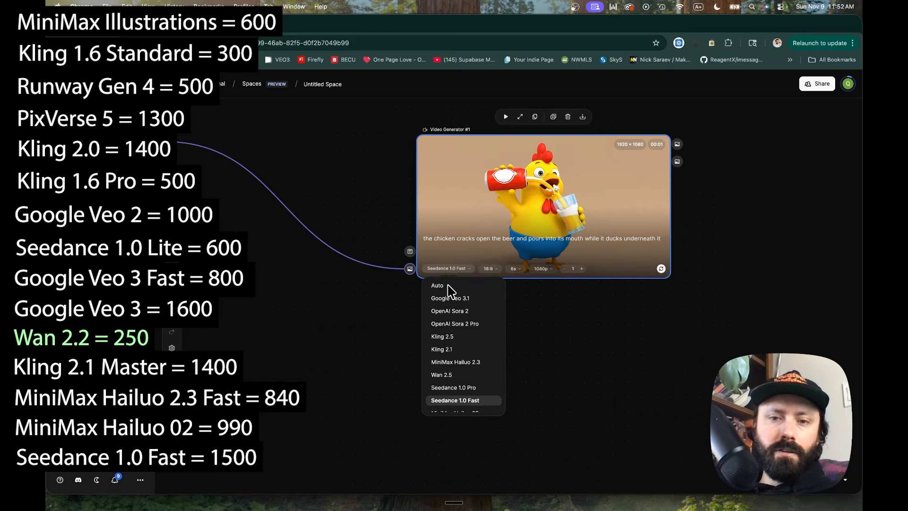
pyautogui.click(453, 387)
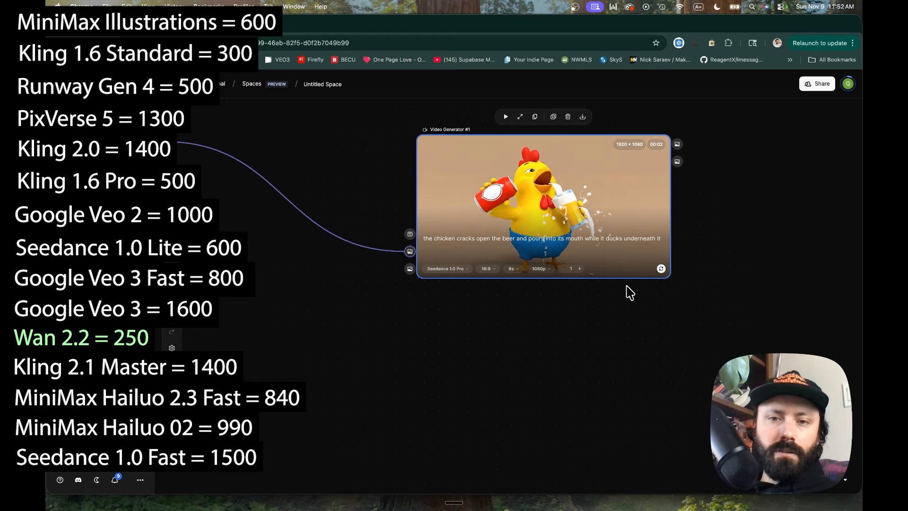
pyautogui.click(446, 270)
pyautogui.click(452, 305)
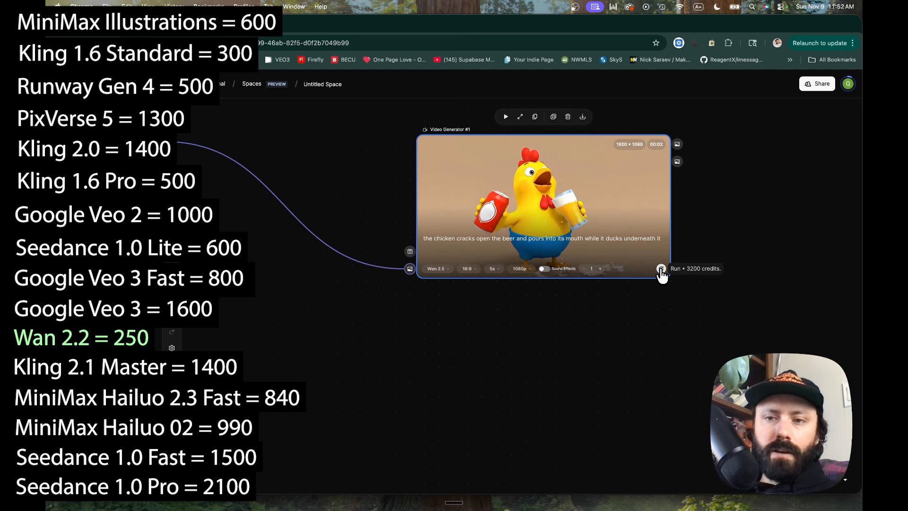
pyautogui.click(433, 270)
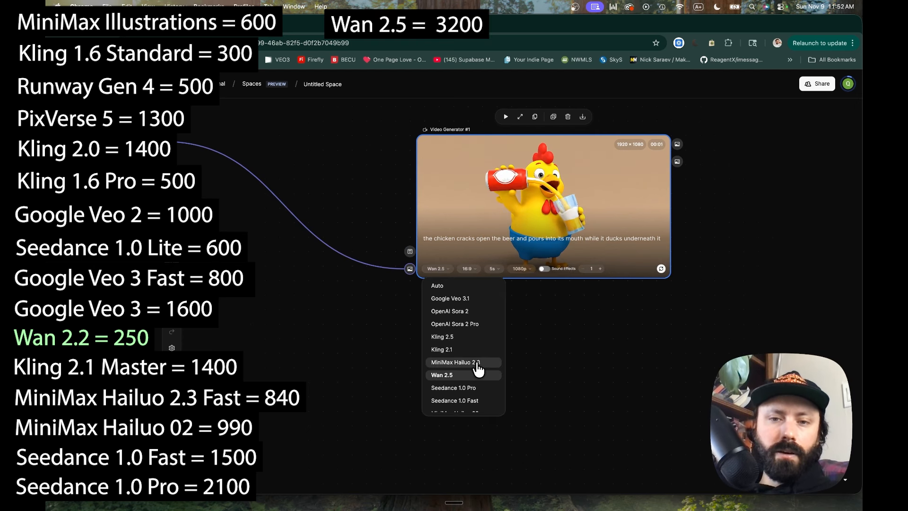
pyautogui.click(447, 363)
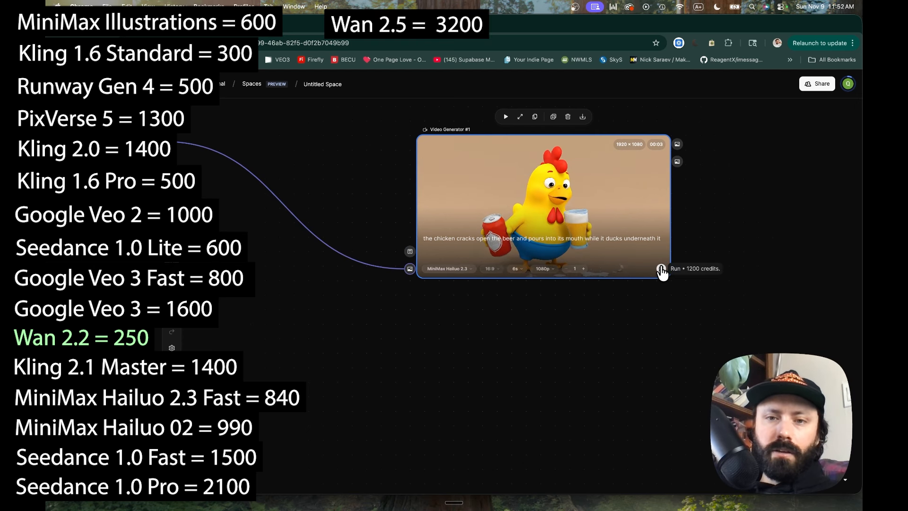
# Compare the Video Generator's credit cost per run with Kling 2.1 and Kling 2.5.
pyautogui.click(447, 268)
pyautogui.click(464, 351)
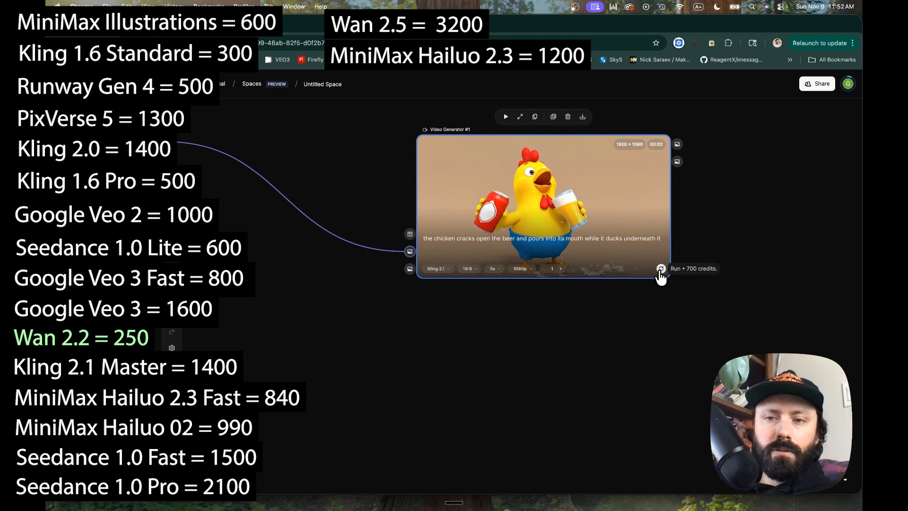
pyautogui.click(436, 270)
pyautogui.click(459, 337)
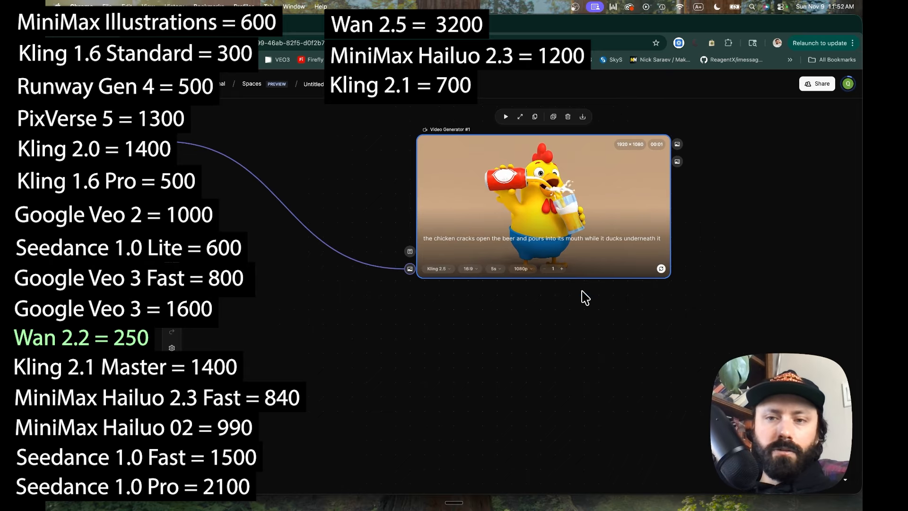
# Switch the Video Generator through OpenAI Sora 2 Pro, OpenAI Sora 2 and Google Veo 3.1 to check their run costs.
pyautogui.click(436, 268)
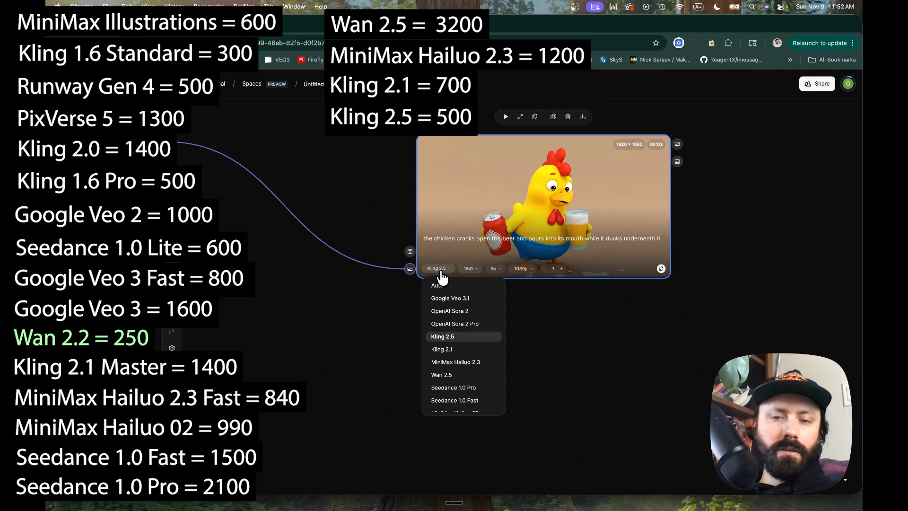
pyautogui.click(457, 322)
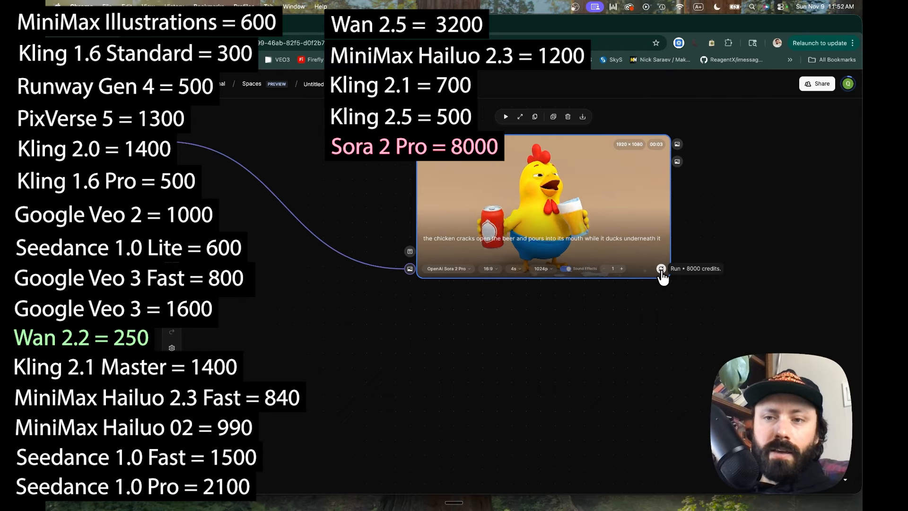
pyautogui.click(461, 269)
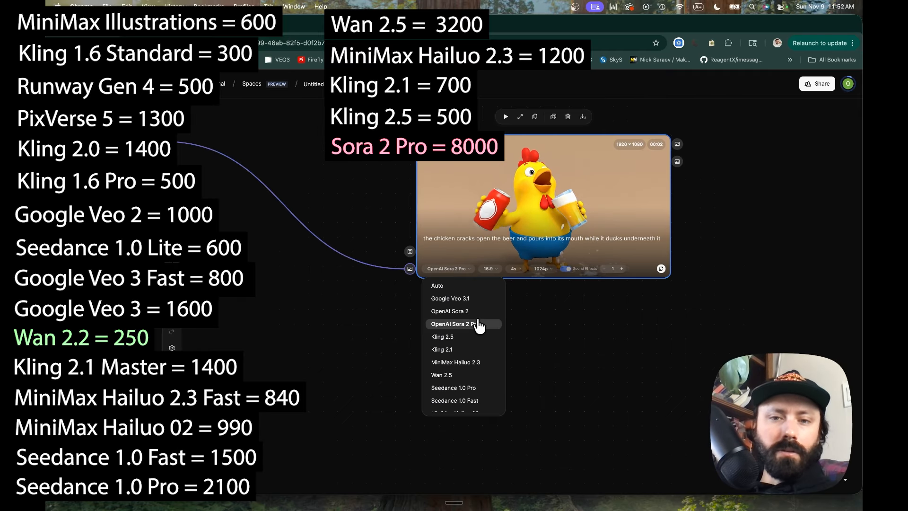
pyautogui.click(481, 313)
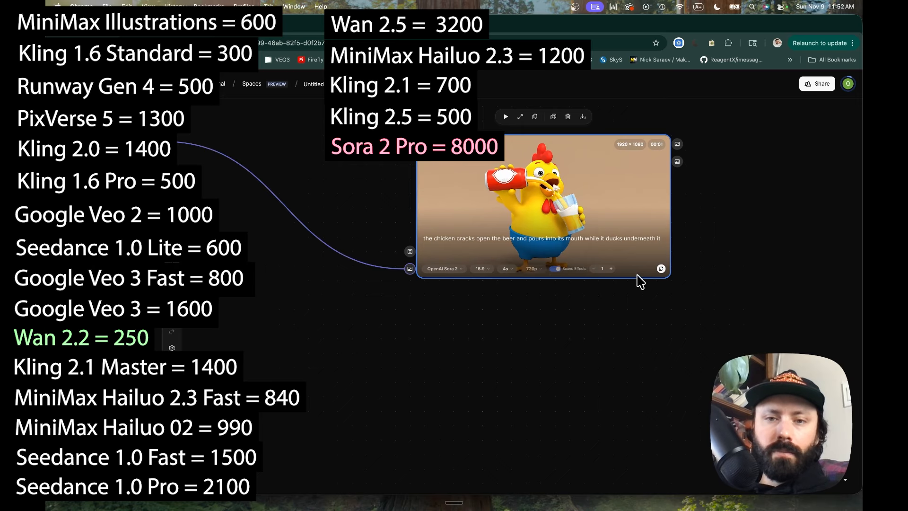
pyautogui.click(452, 269)
pyautogui.click(468, 299)
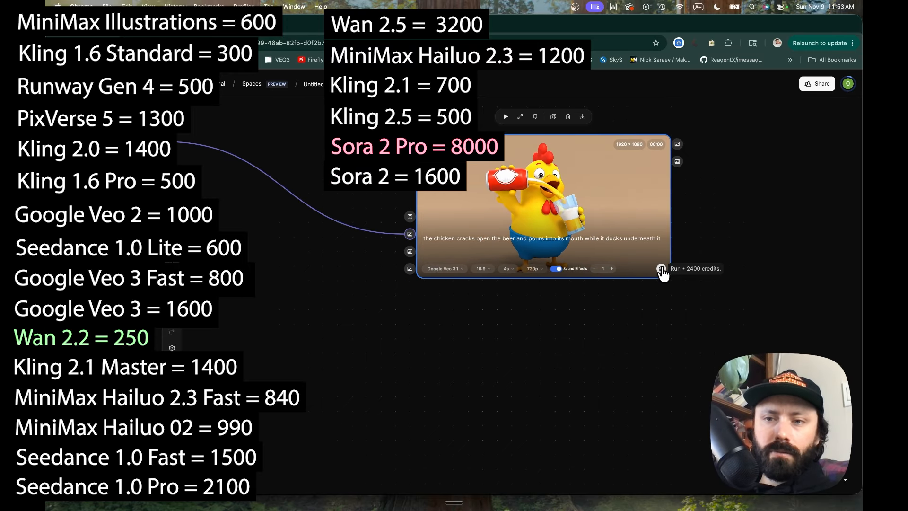
# Set the Video Generator's model to Wan 2.2 and run it to generate a new video.
pyautogui.click(455, 268)
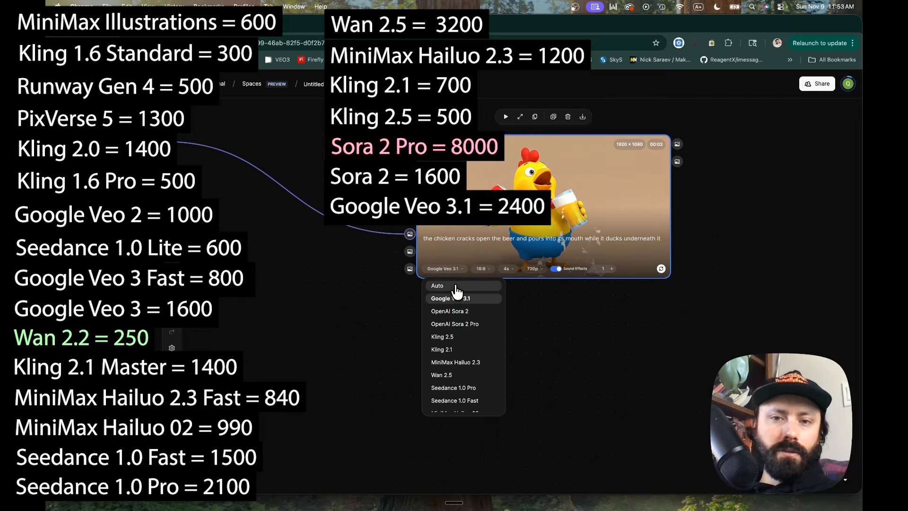
pyautogui.scroll(-10, 473, 362)
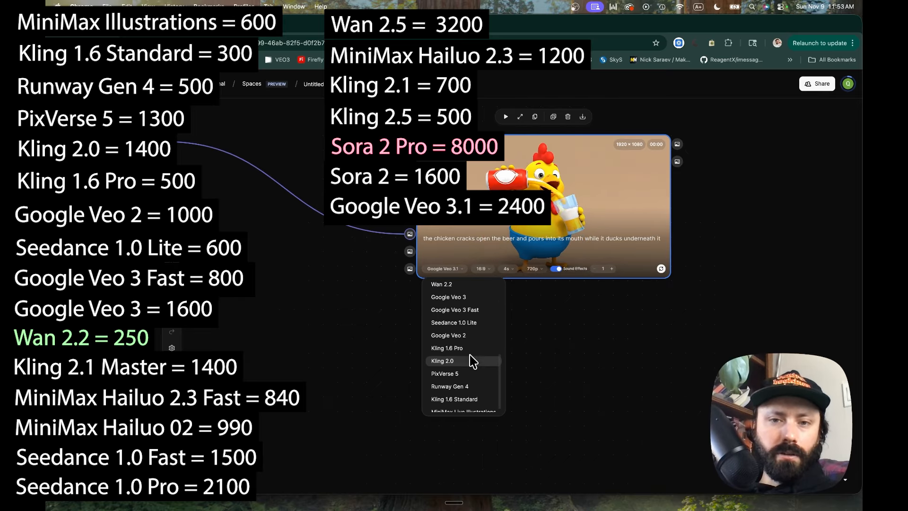
pyautogui.scroll(3, 473, 362)
pyautogui.click(458, 314)
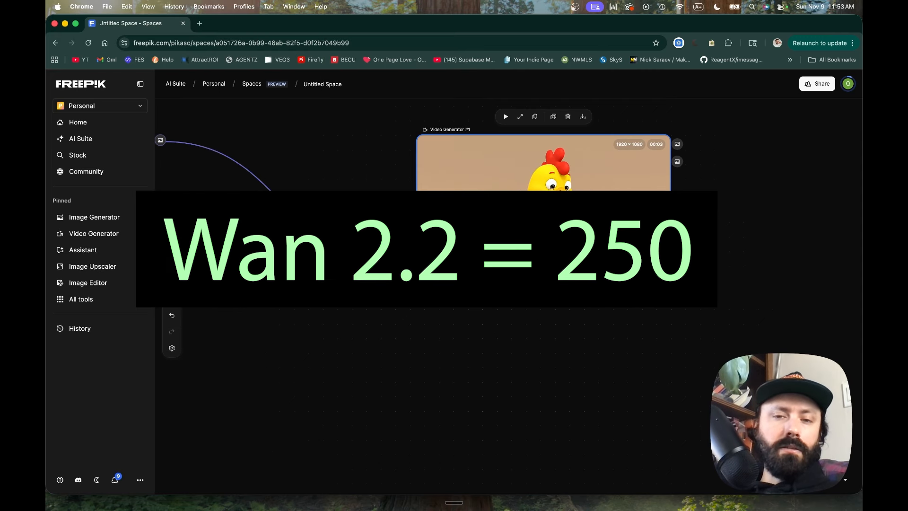
pyautogui.scroll(-1, 461, 345)
pyautogui.scroll(1, 667, 255)
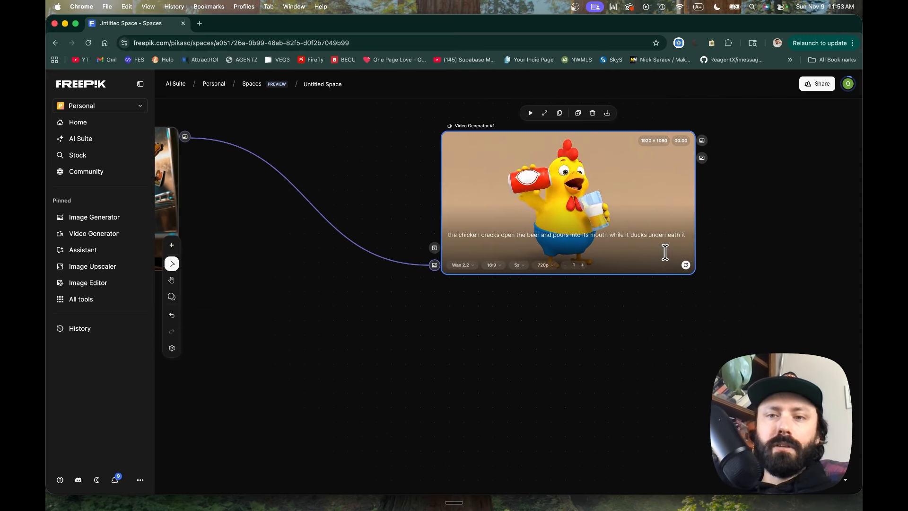
pyautogui.click(686, 265)
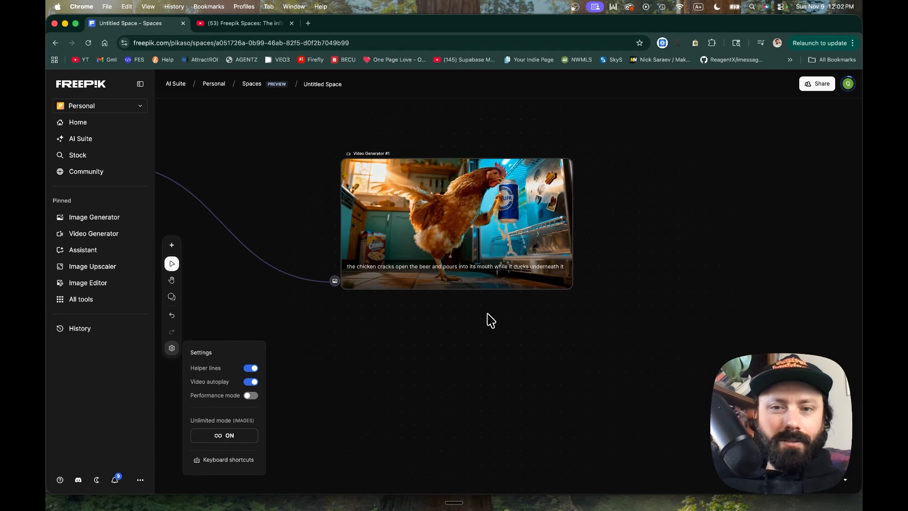
# Examine the generated chicken video and the resolution options available for Wan 2.2.
pyautogui.scroll(2, 489, 316)
pyautogui.scroll(2, 490, 316)
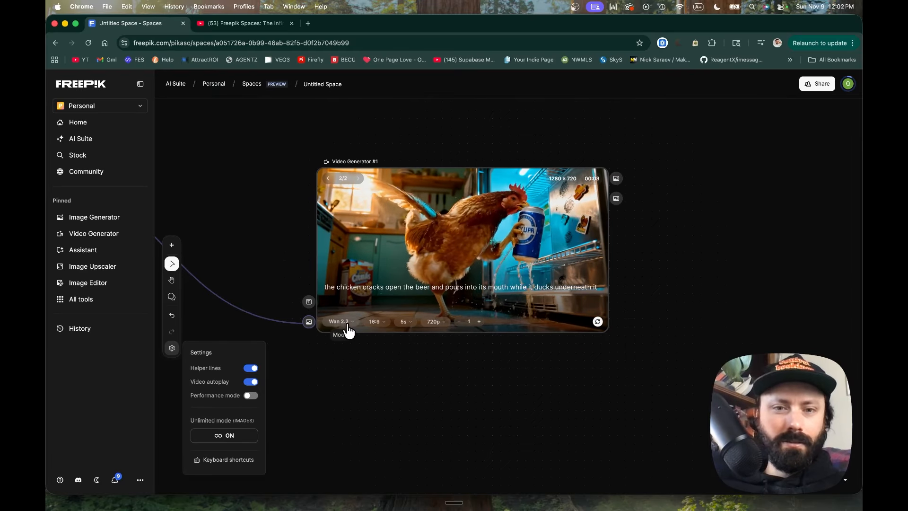
pyautogui.click(439, 322)
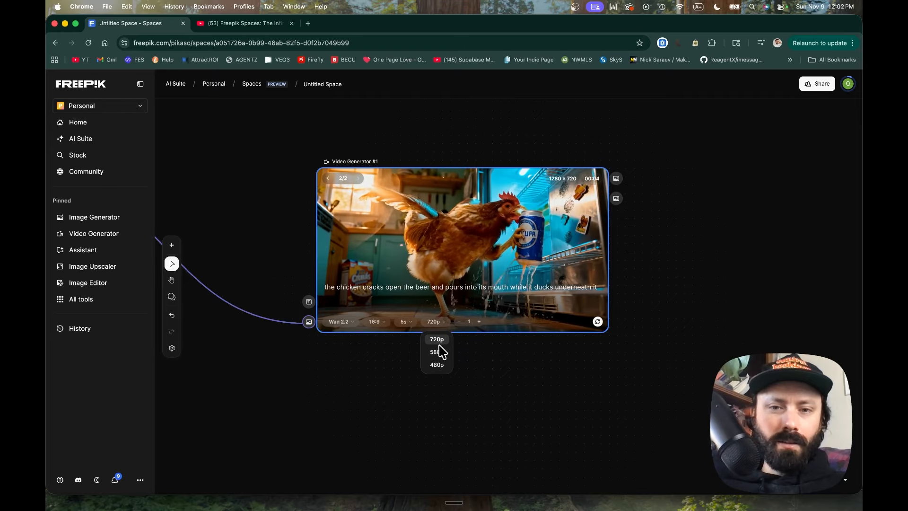
pyautogui.hscroll(5, 596, 227)
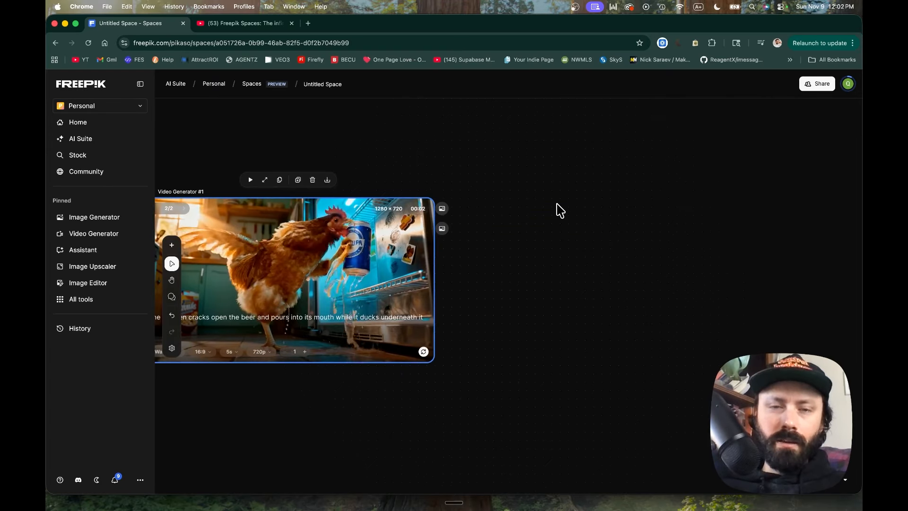
# Review the node types that can be added beside the Video Generator without adding one.
pyautogui.rightClick(558, 208)
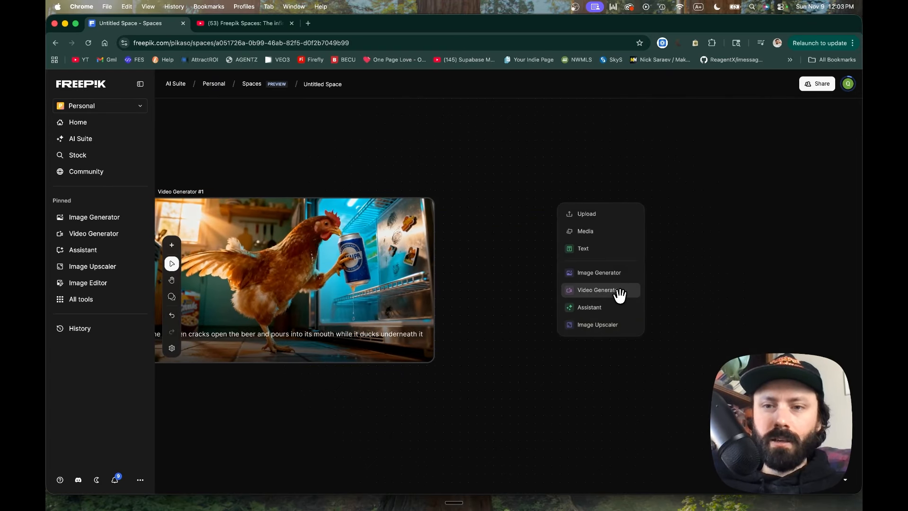
pyautogui.click(515, 265)
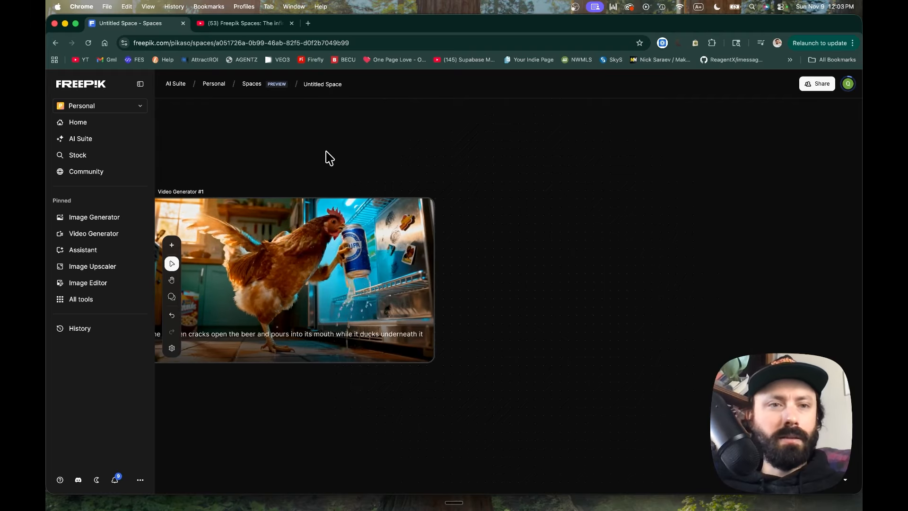
pyautogui.hscroll(-3, 483, 213)
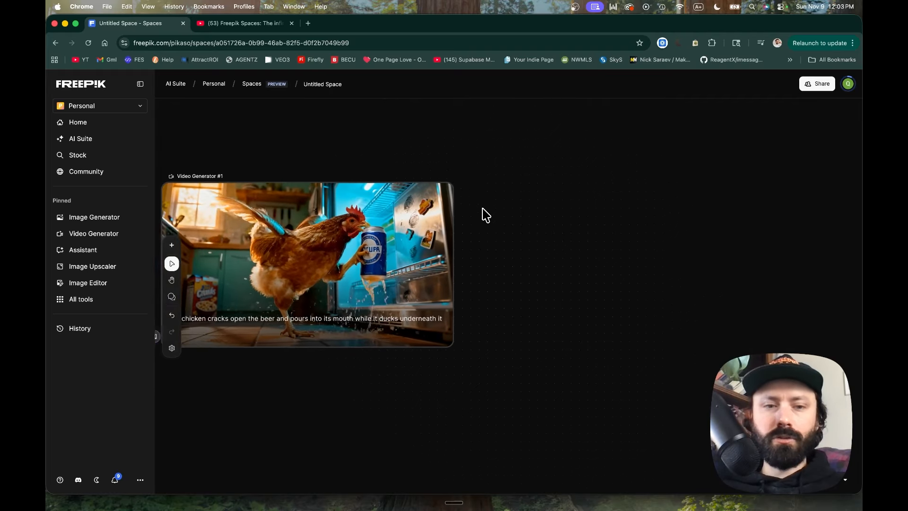
pyautogui.hscroll(-5, 533, 245)
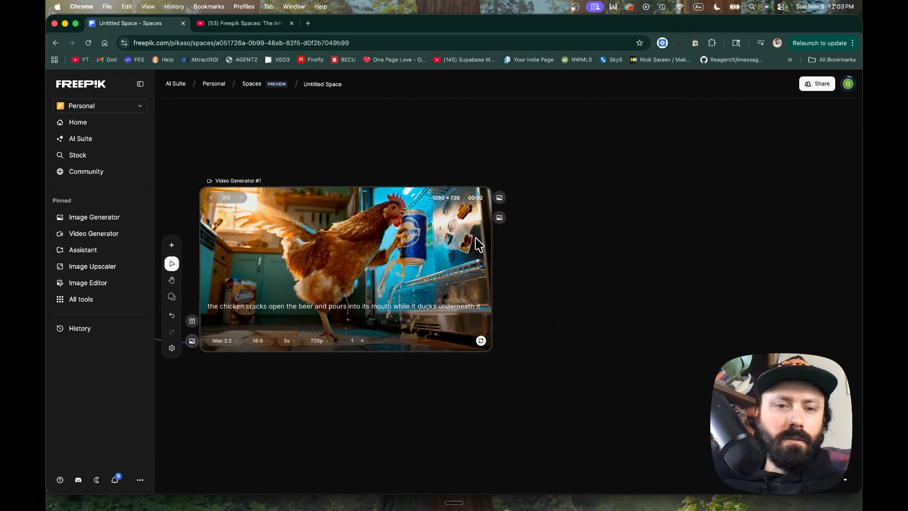
# Delete the upper Image Generator that changes the milk to a can of beer and does not feed the video.
pyautogui.scroll(-10, 478, 244)
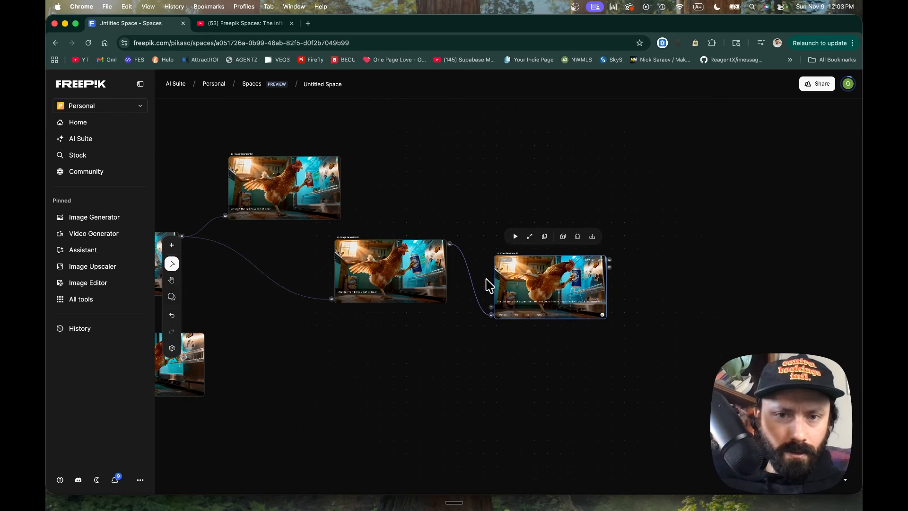
pyautogui.hscroll(-5, 304, 300)
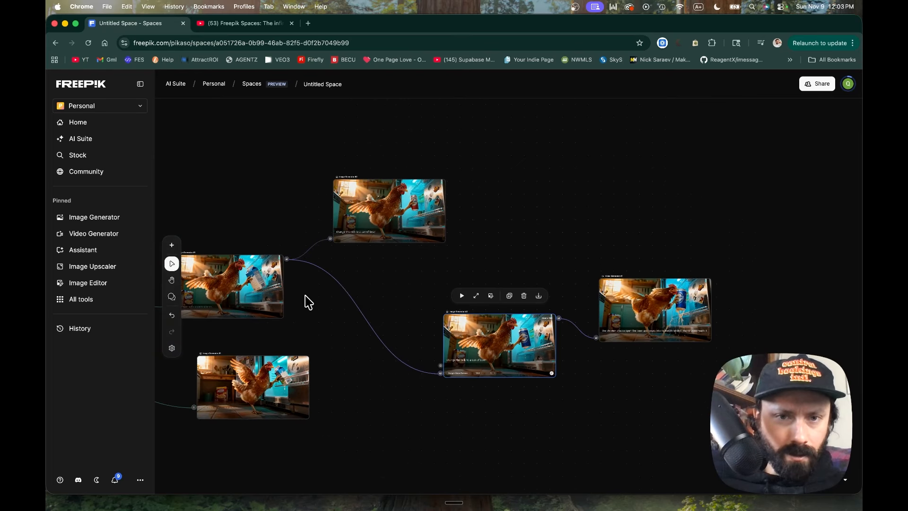
pyautogui.scroll(5, 387, 270)
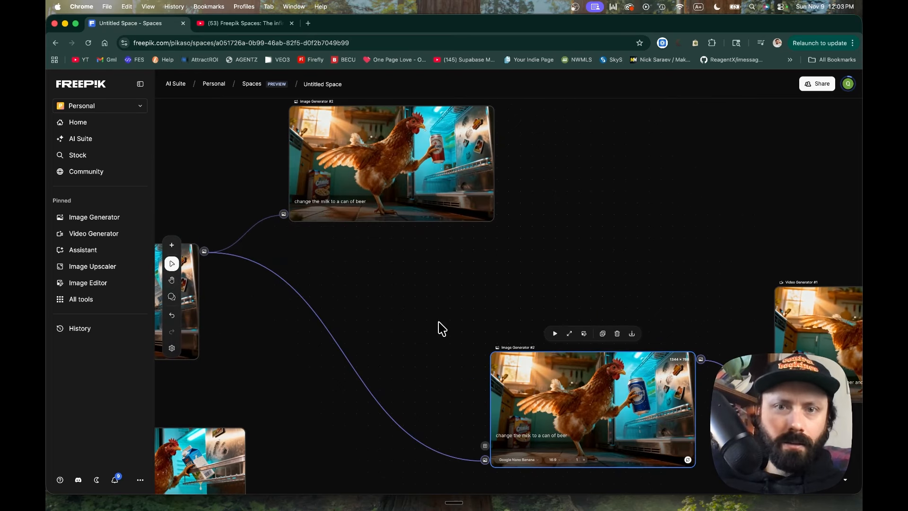
pyautogui.click(459, 156)
pyautogui.press('BackSpace')
# Delete the other unused Image Generator nodes, keeping only the chain that leads from the Assistant to the video.
pyautogui.scroll(-4, 424, 205)
pyautogui.scroll(-3, 407, 201)
pyautogui.moveTo(364, 168); pyautogui.dragTo(407, 173)
pyautogui.click(374, 240)
pyautogui.press('BackSpace')
pyautogui.hscroll(-6, 367, 257)
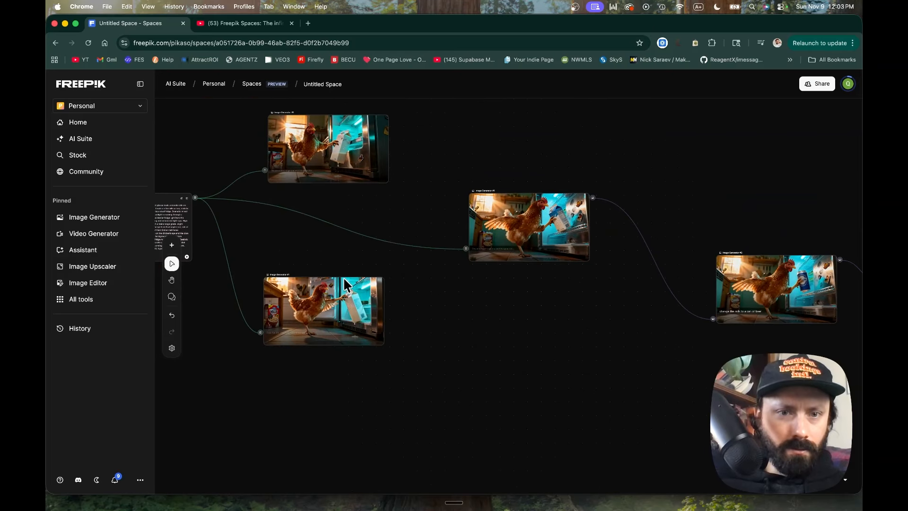
pyautogui.click(340, 284)
pyautogui.click(348, 258)
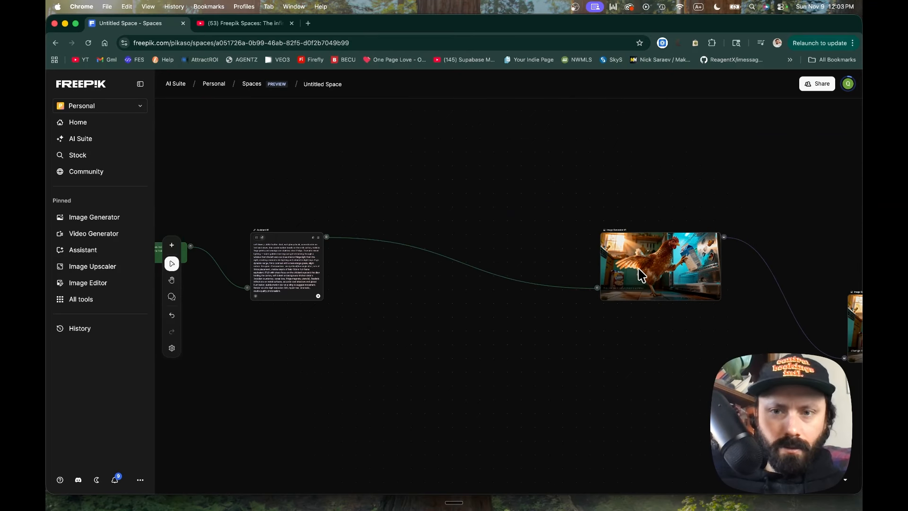
# Move the two remaining Image Generators and the Video Generator closer together into a compact horizontal chain.
pyautogui.moveTo(638, 272); pyautogui.dragTo(444, 265)
pyautogui.hscroll(5, 524, 349)
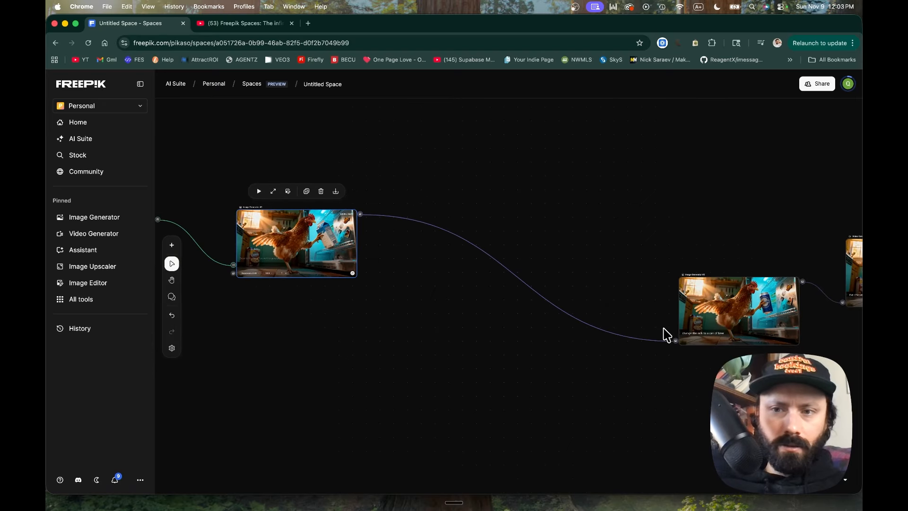
pyautogui.moveTo(585, 302); pyautogui.dragTo(459, 252)
pyautogui.hscroll(4, 665, 316)
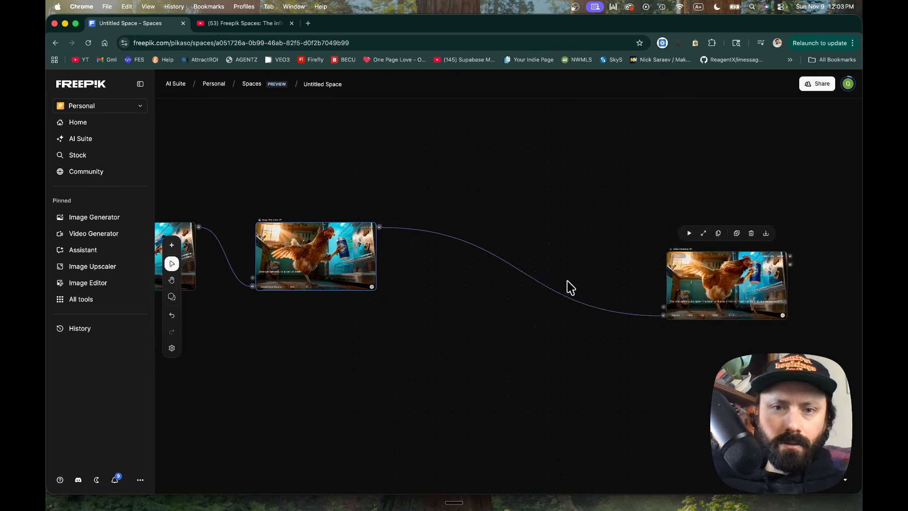
pyautogui.moveTo(697, 295); pyautogui.dragTo(506, 267)
# Add an Image Upscaler node below the chain and open its list of Magnific models.
pyautogui.hscroll(-2, 361, 359)
pyautogui.rightClick(361, 358)
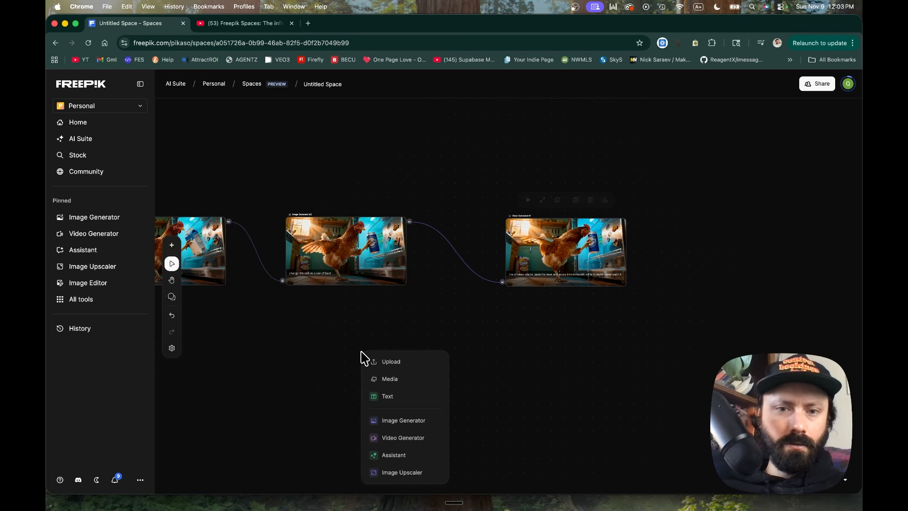
pyautogui.click(400, 473)
pyautogui.scroll(-4, 409, 448)
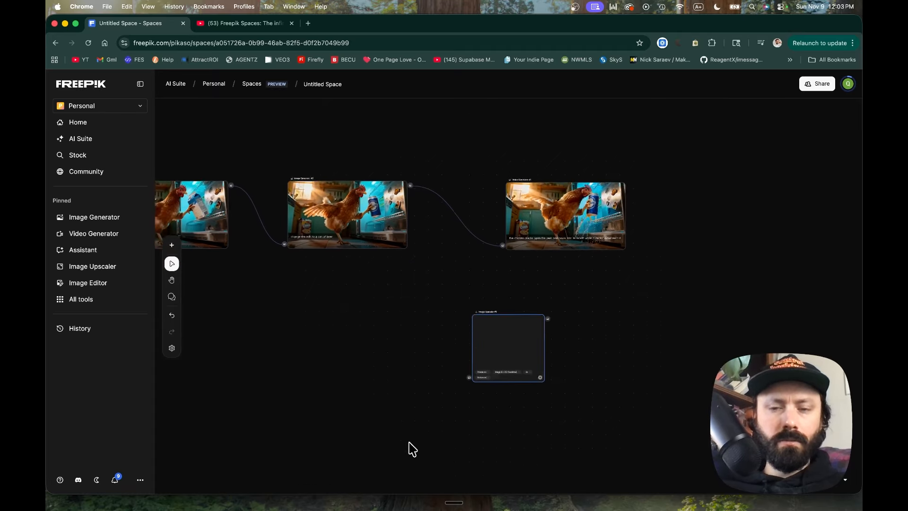
pyautogui.scroll(5, 488, 310)
pyautogui.hscroll(3, 520, 308)
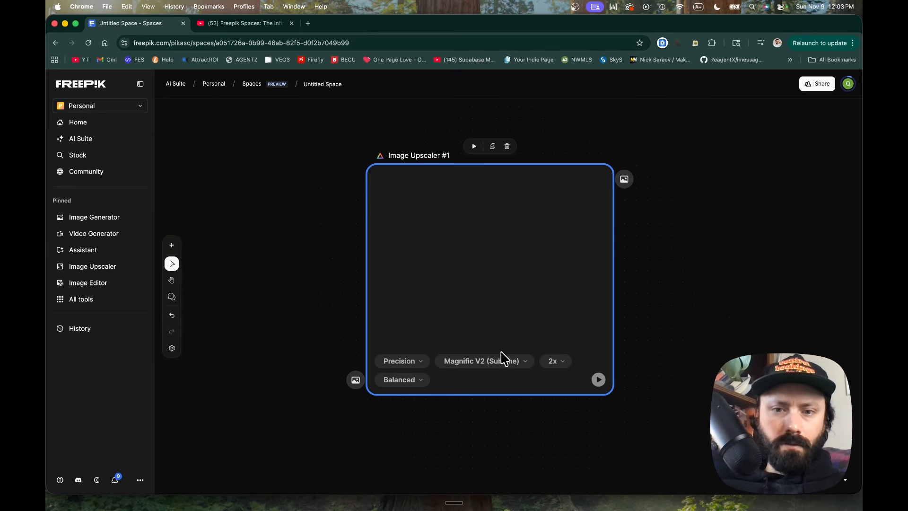
pyautogui.click(503, 366)
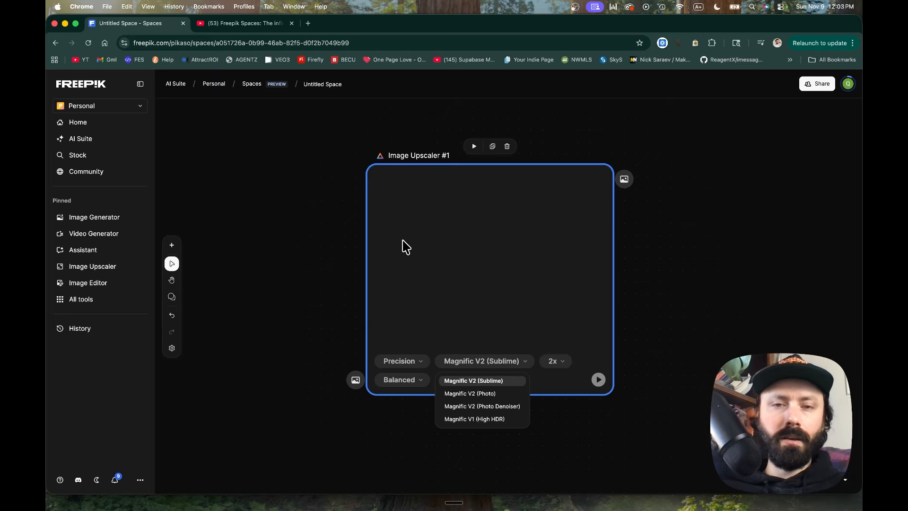
# Switch the Image Upscaler to Creative mode and return it to Precision.
pyautogui.click(393, 250)
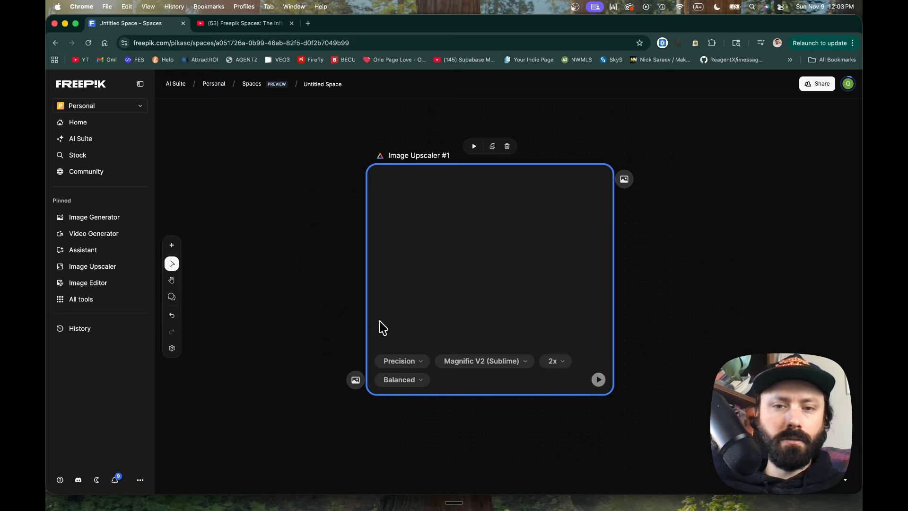
pyautogui.click(415, 361)
pyautogui.click(400, 380)
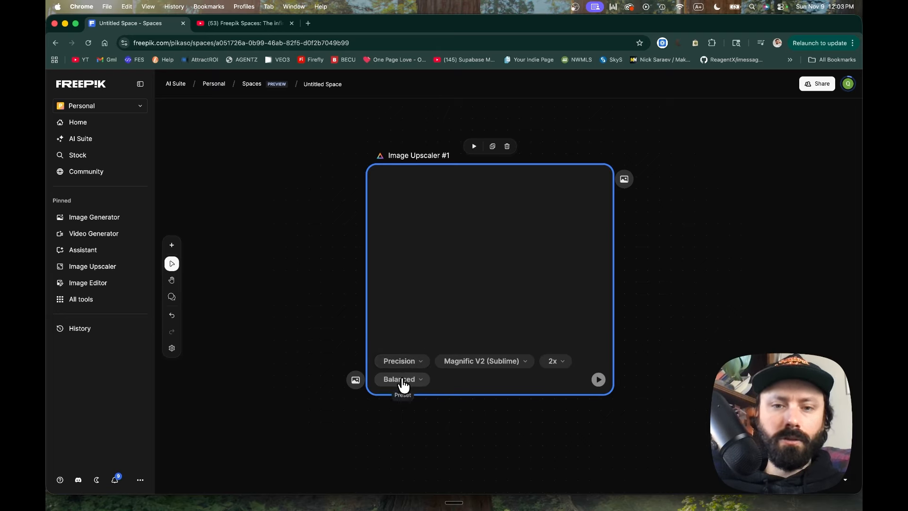
pyautogui.click(411, 378)
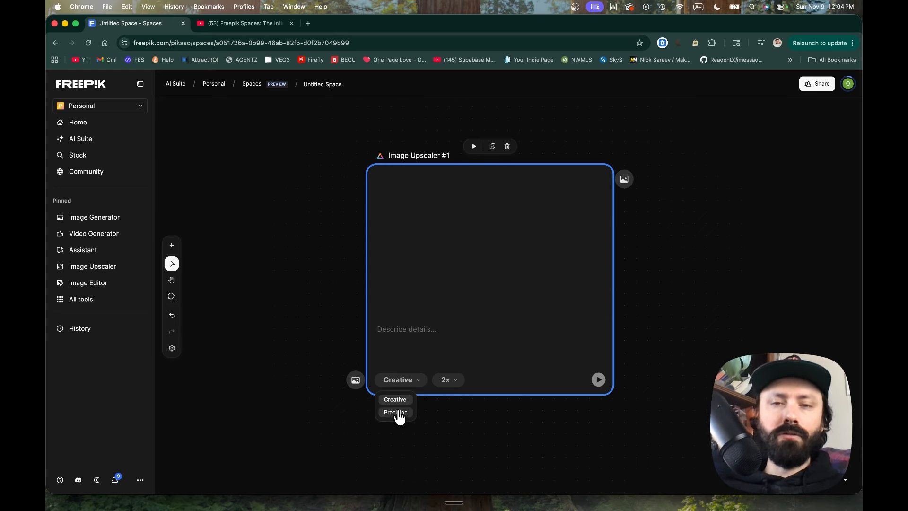
pyautogui.click(396, 412)
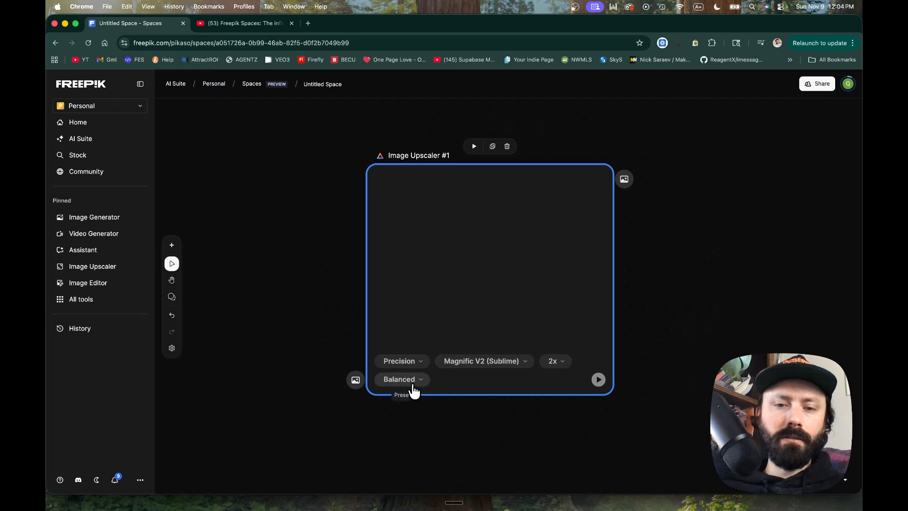
# Try the Grainy Analog preset in the Image Upscaler and return it to Balanced.
pyautogui.click(412, 383)
pyautogui.click(416, 427)
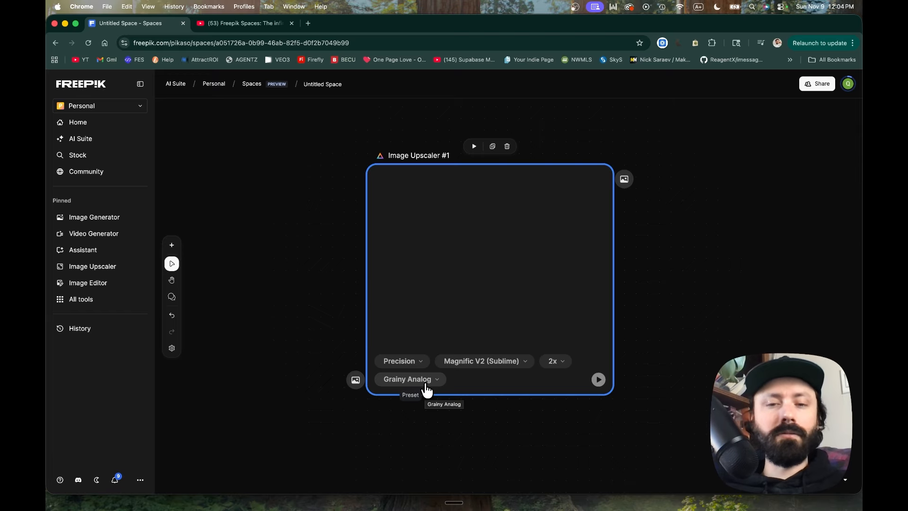
pyautogui.click(426, 385)
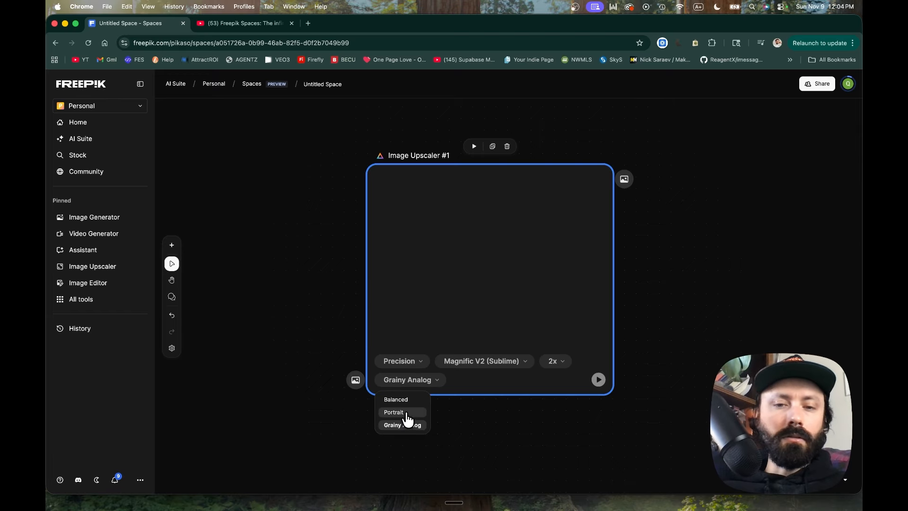
pyautogui.click(409, 400)
# Set the upscaler's model to Magnific V2 (Photo Denoiser) and keep the scale factor at 2x.
pyautogui.click(505, 362)
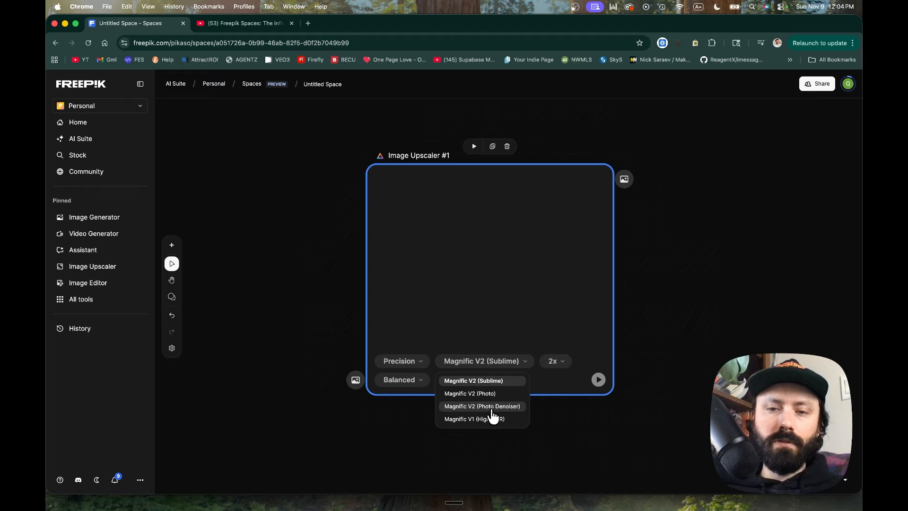
pyautogui.click(492, 410)
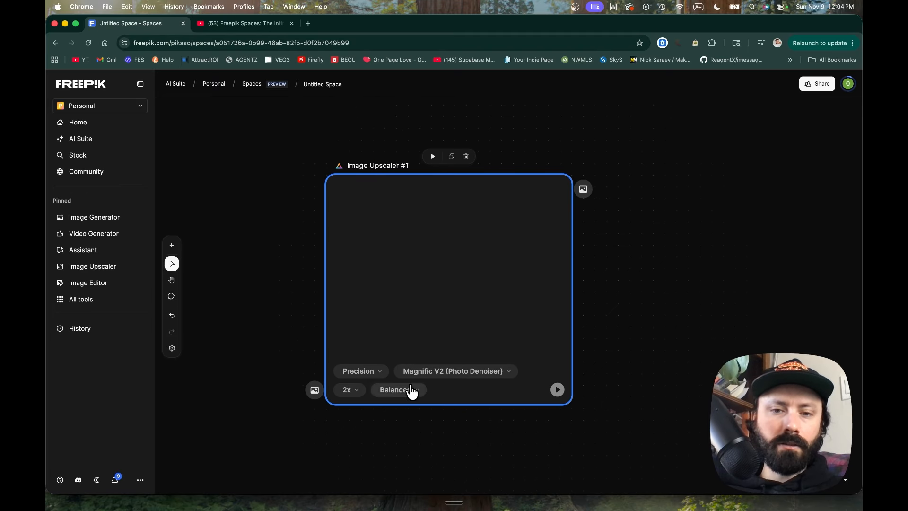
pyautogui.click(362, 396)
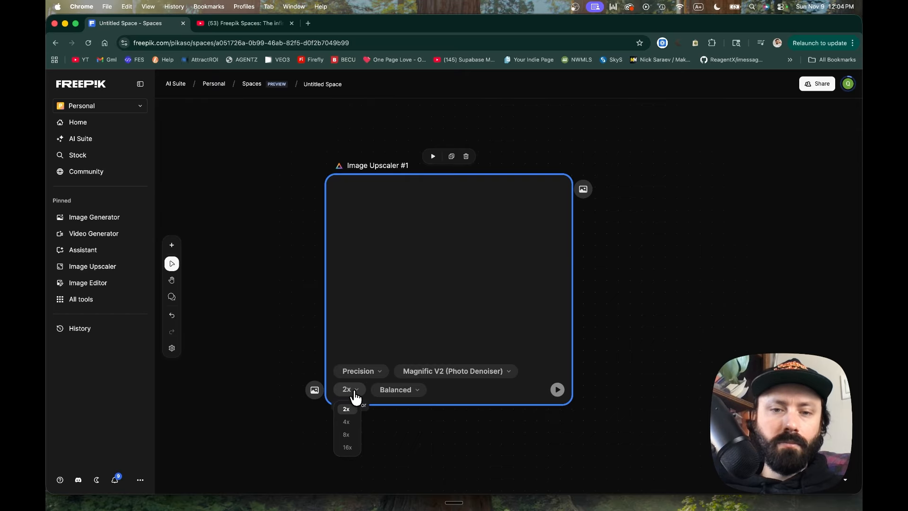
pyautogui.click(354, 395)
# Connect the image output of the beer-can Image Generator to the Image Upscaler's input.
pyautogui.scroll(-4, 401, 264)
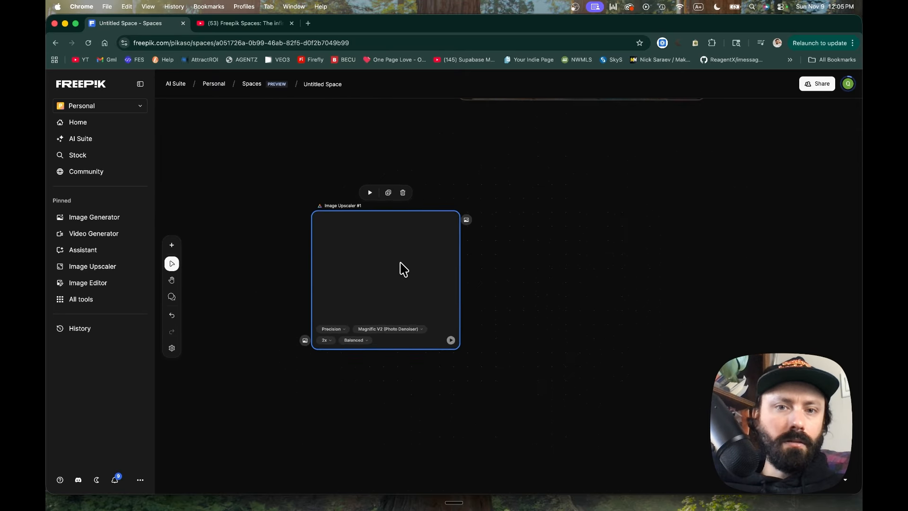
pyautogui.scroll(3, 401, 263)
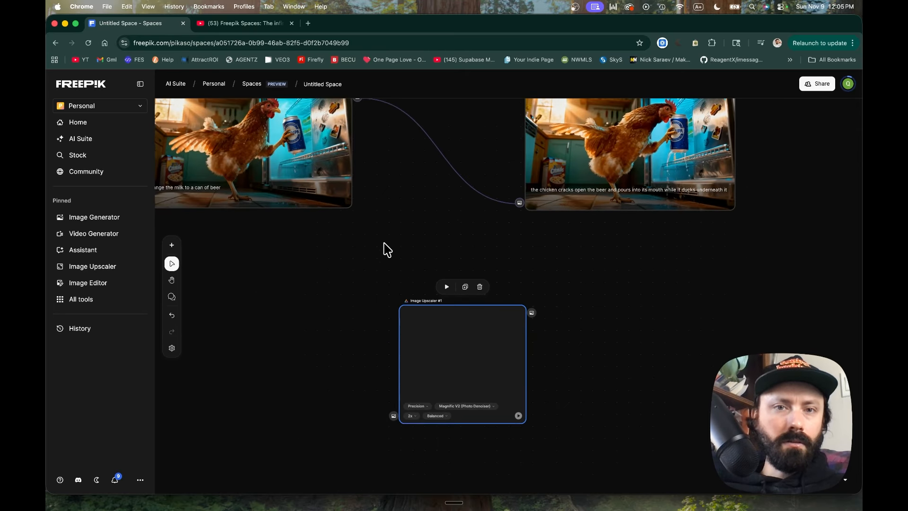
pyautogui.scroll(2, 387, 249)
pyautogui.moveTo(386, 136); pyautogui.dragTo(419, 452)
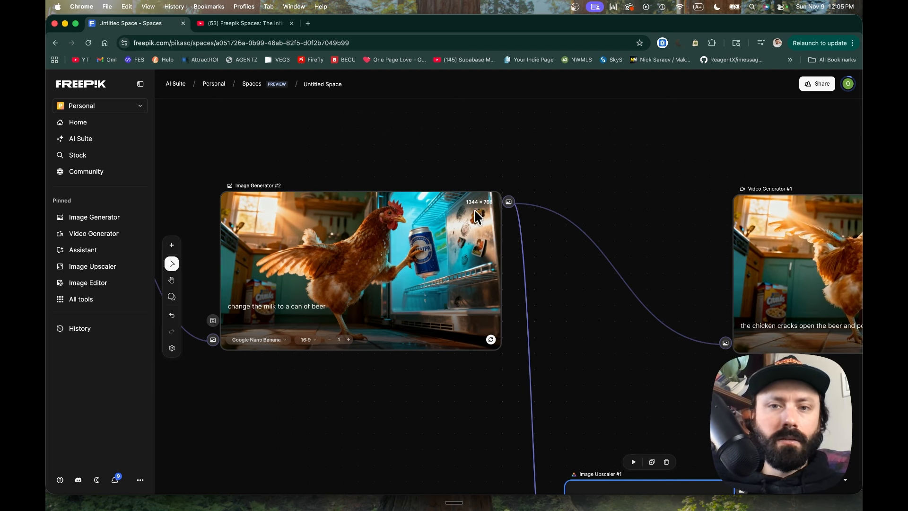
# Examine the beer-can image's resolution up close and its connection to the Image Upscaler's settings.
pyautogui.scroll(-3, 456, 237)
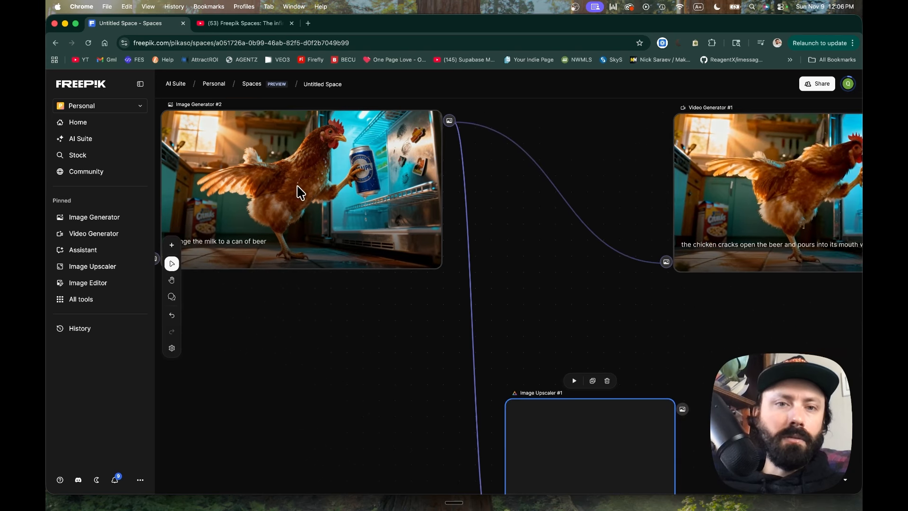
pyautogui.scroll(5, 298, 192)
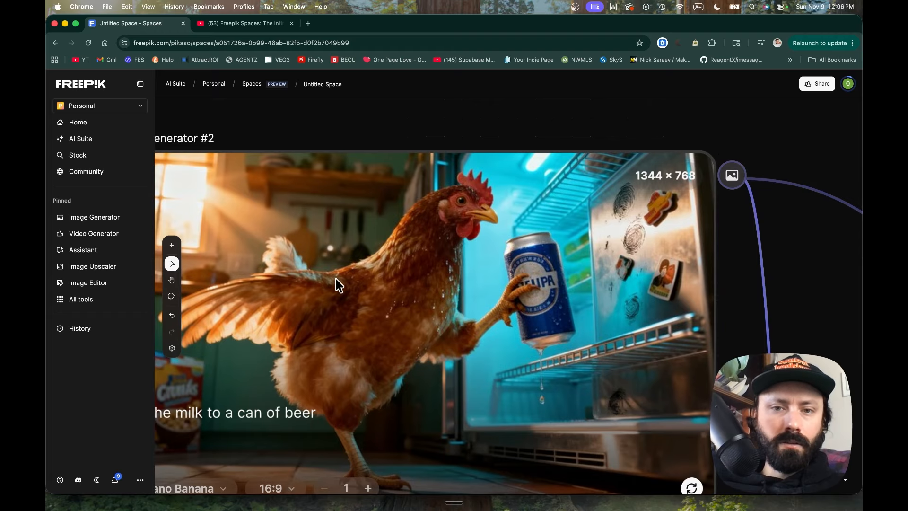
pyautogui.scroll(-2, 339, 286)
pyautogui.scroll(2, 393, 312)
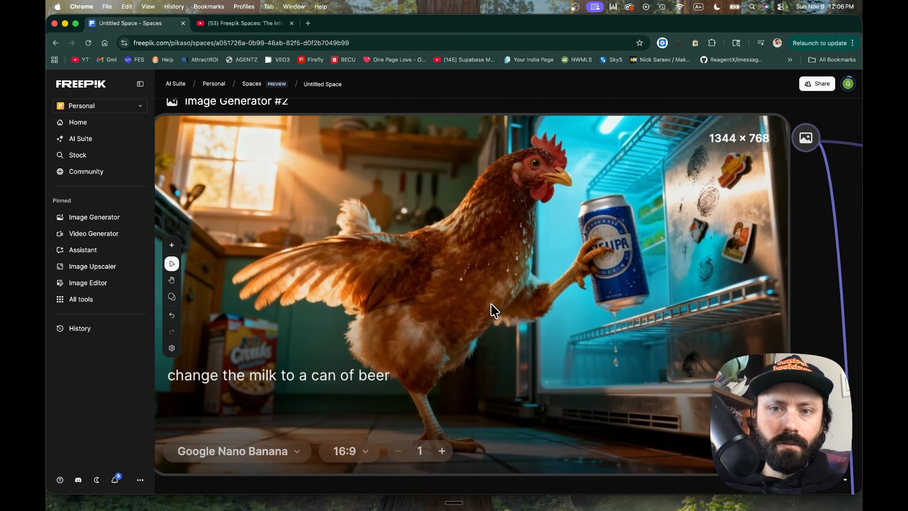
pyautogui.scroll(-8, 493, 310)
pyautogui.scroll(10, 492, 310)
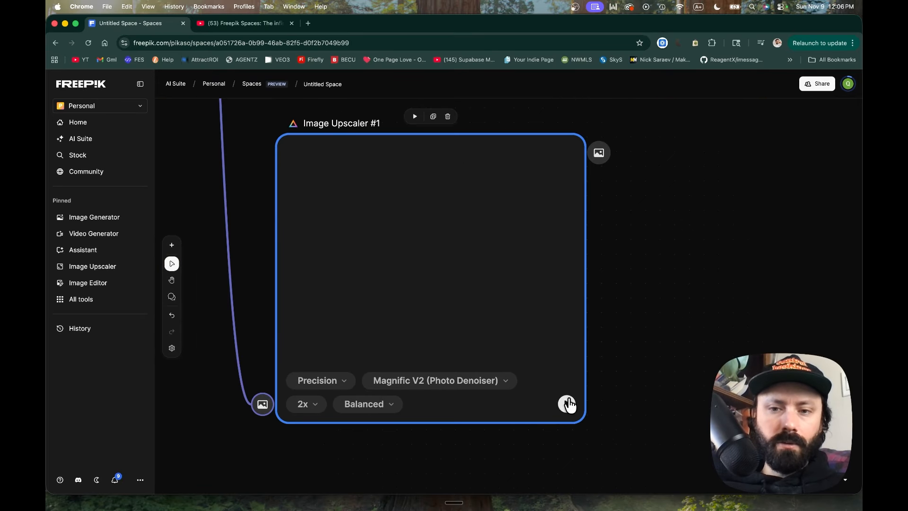
pyautogui.scroll(-5, 468, 330)
pyautogui.scroll(5, 470, 331)
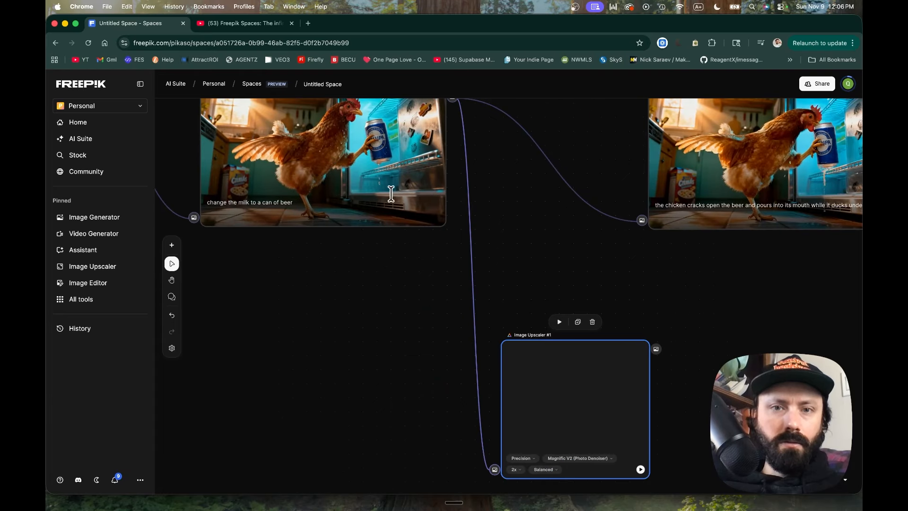
pyautogui.scroll(2, 390, 191)
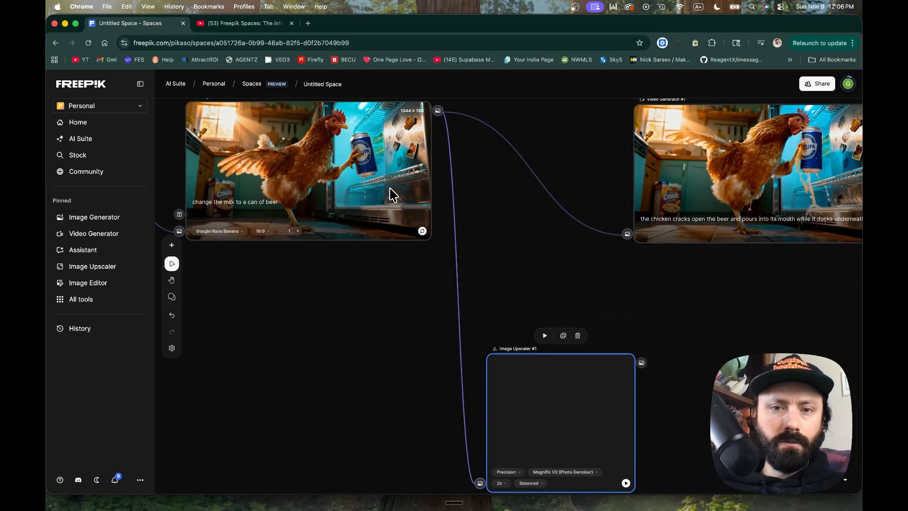
# Disconnect the Video Generator from the beer-can Image Generator and run the workflow from that Image Generator onward.
pyautogui.scroll(5, 426, 233)
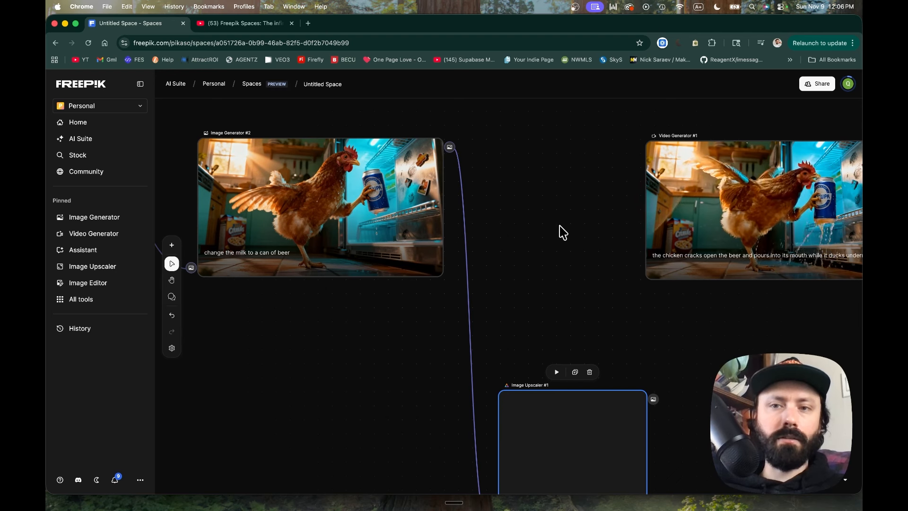
pyautogui.scroll(-2, 554, 223)
pyautogui.hscroll(-3, 554, 222)
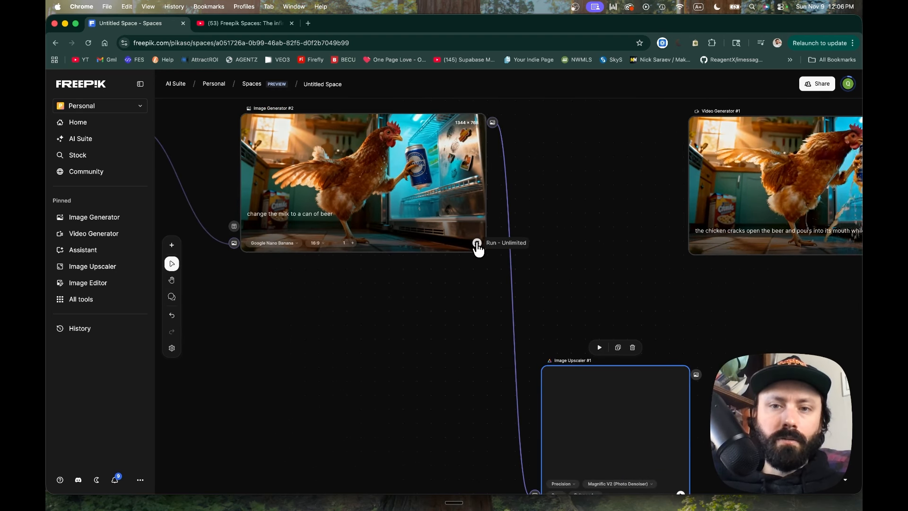
pyautogui.click(477, 243)
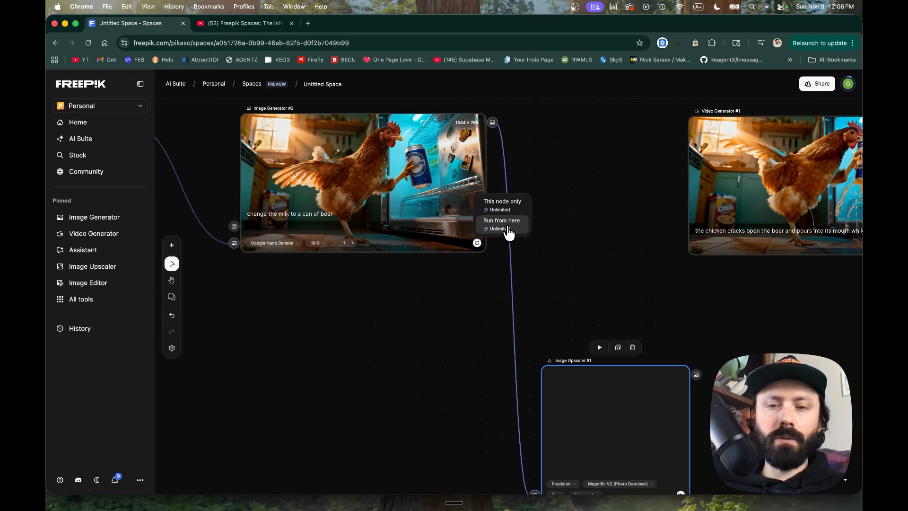
pyautogui.click(509, 231)
# Show the first of the two generated versions in the Video Generator.
pyautogui.hscroll(1, 443, 320)
pyautogui.hscroll(5, 442, 321)
pyautogui.click(552, 113)
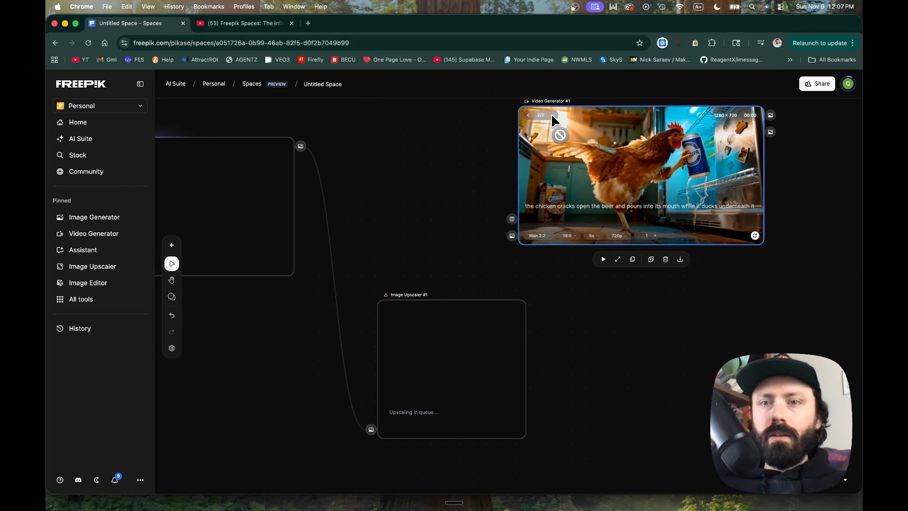
pyautogui.click(527, 114)
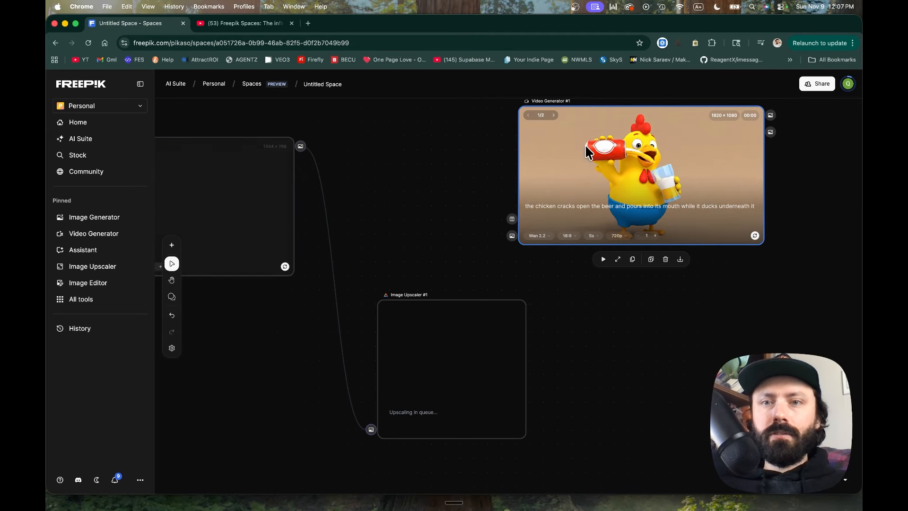
# View the regenerated beer-can image of the second Image Generator in the enlarged preview and close it.
pyautogui.scroll(1, 585, 152)
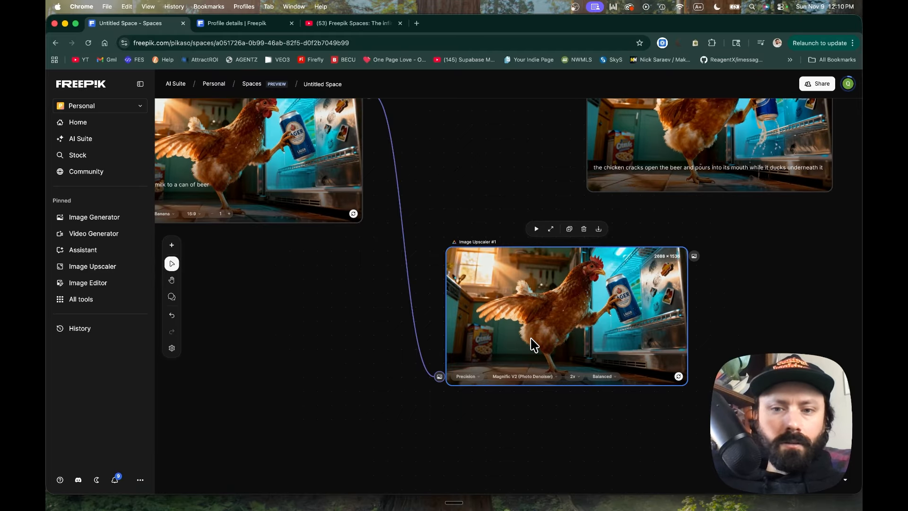
pyautogui.scroll(5, 385, 325)
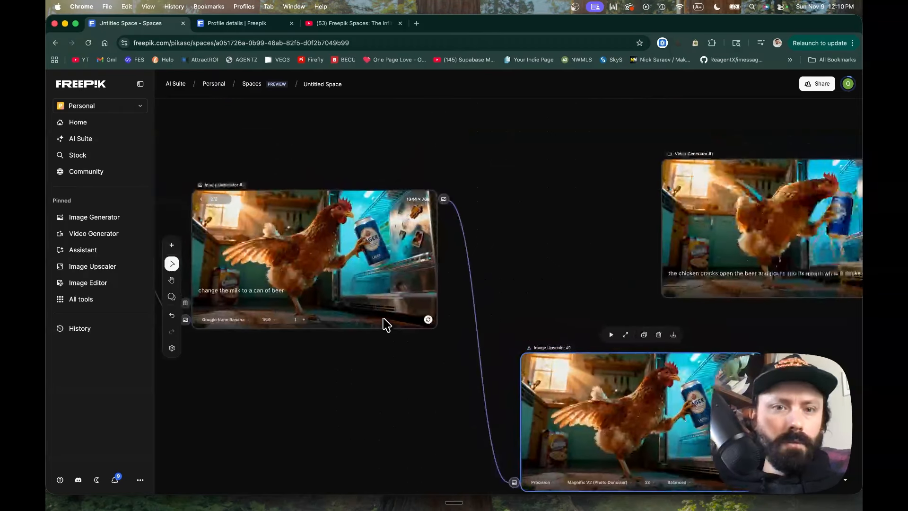
pyautogui.doubleClick(347, 271)
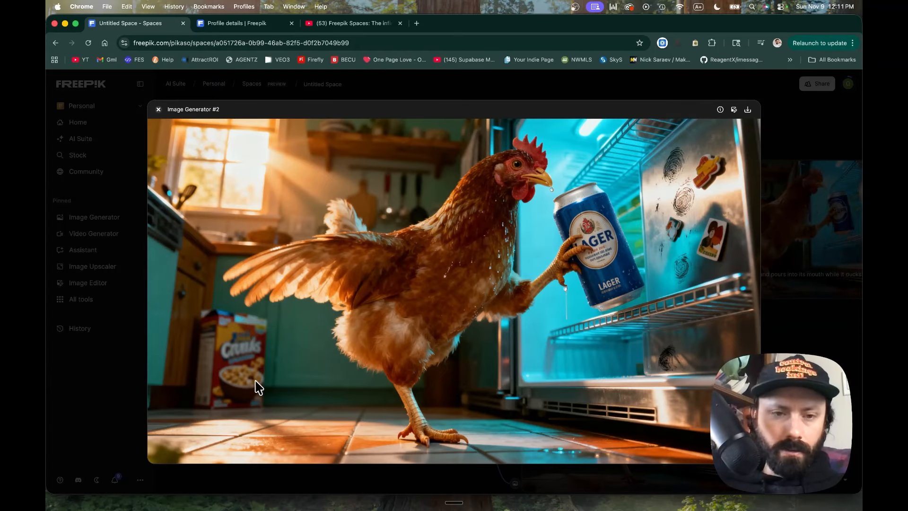
pyautogui.click(792, 143)
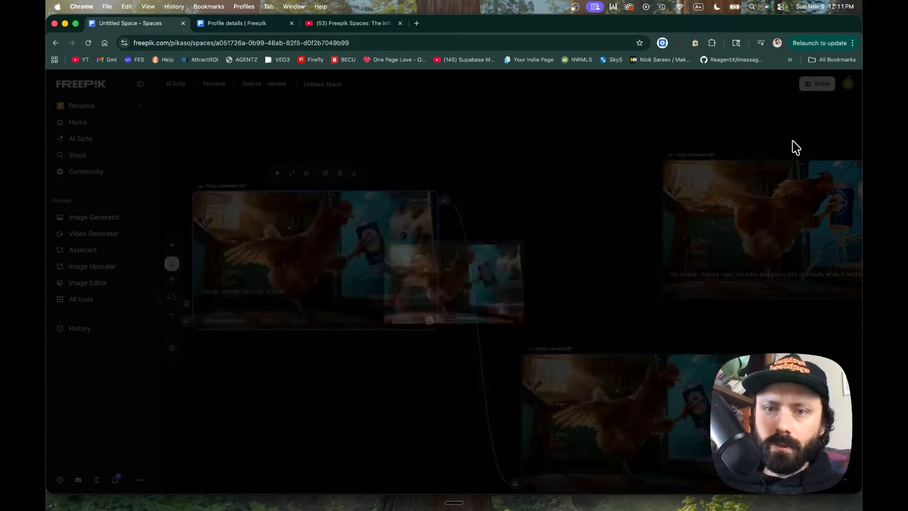
# View the Image Upscaler's result in the enlarged preview and check its resolution on the canvas.
pyautogui.hscroll(3, 686, 310)
pyautogui.click(565, 355)
pyautogui.doubleClick(566, 354)
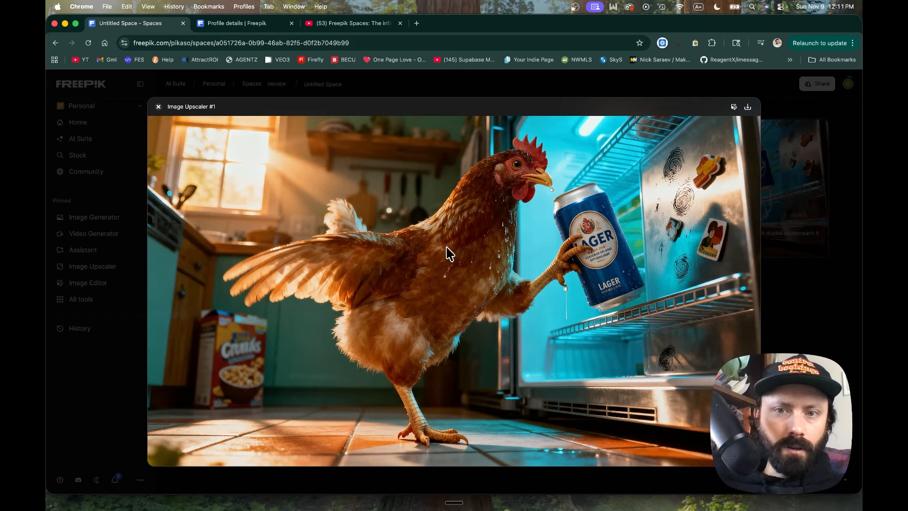
pyautogui.hscroll(3, 586, 352)
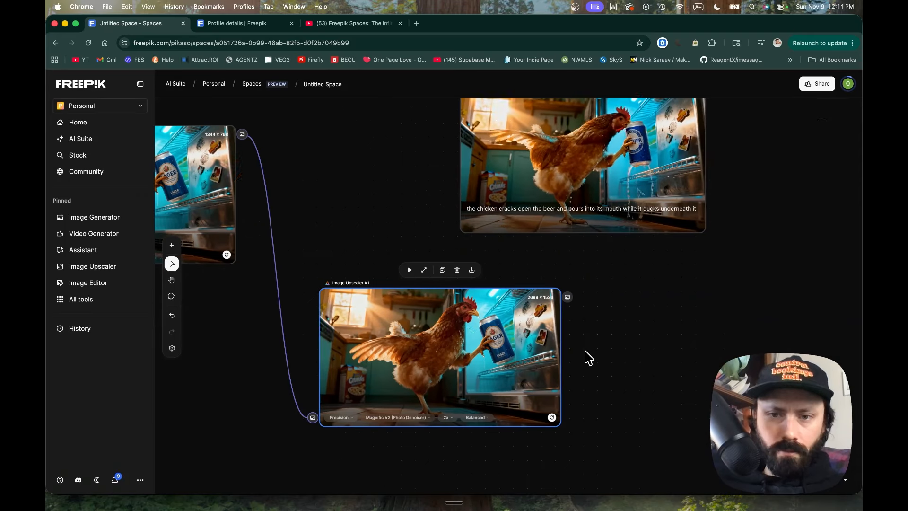
pyautogui.scroll(5, 522, 329)
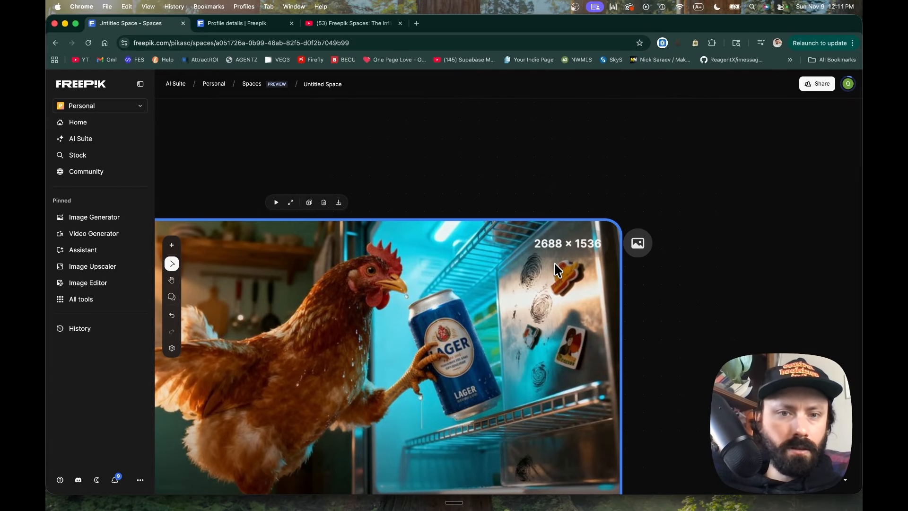
pyautogui.scroll(-5, 554, 262)
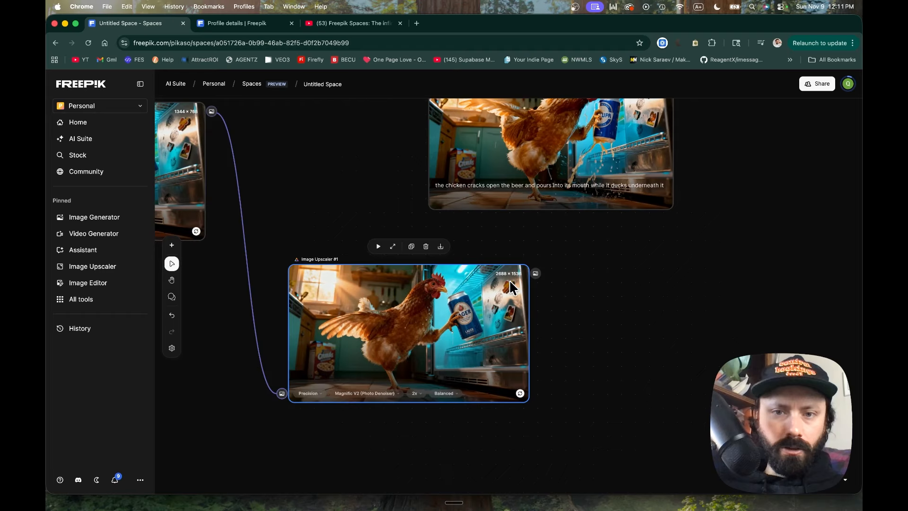
pyautogui.hscroll(5, 510, 286)
pyautogui.scroll(2, 568, 317)
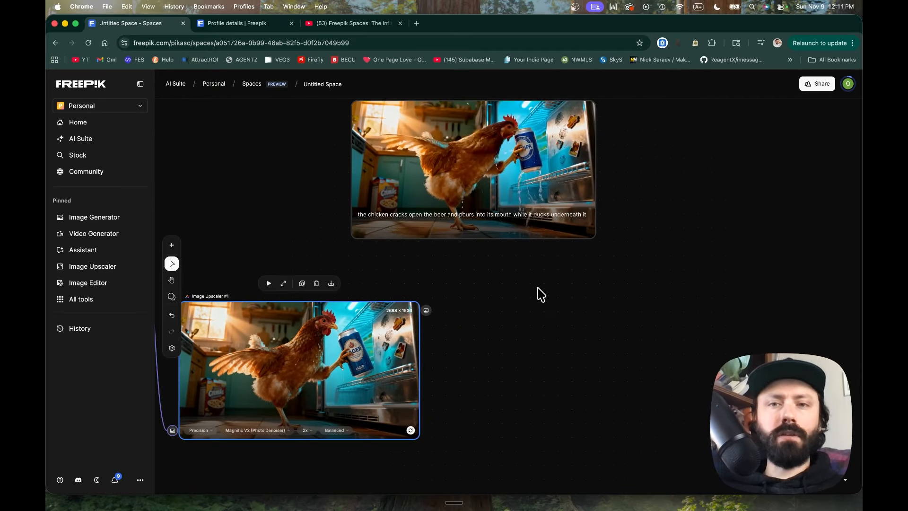
pyautogui.moveTo(426, 310); pyautogui.dragTo(538, 321)
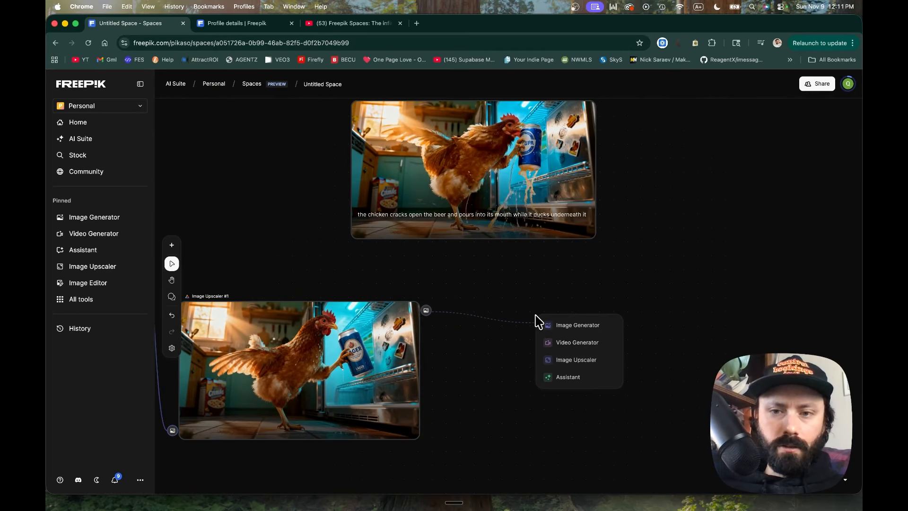
pyautogui.click(572, 341)
pyautogui.press('BackSpace')
# Place the Image Upscaler and the Video Generator in a row, with the Video Generator beside the Upscaler's output side.
pyautogui.hscroll(-4, 319, 252)
pyautogui.scroll(1, 319, 251)
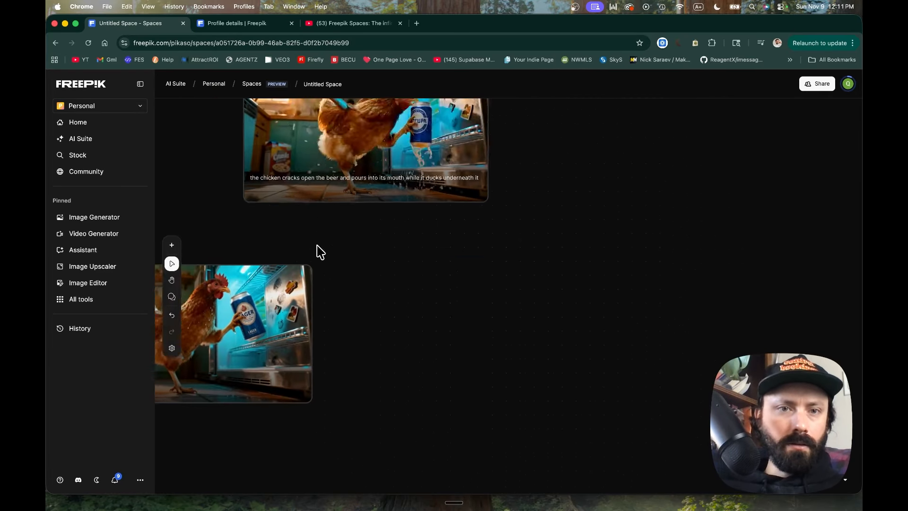
pyautogui.moveTo(345, 159); pyautogui.dragTo(421, 182)
pyautogui.moveTo(314, 290); pyautogui.dragTo(289, 271)
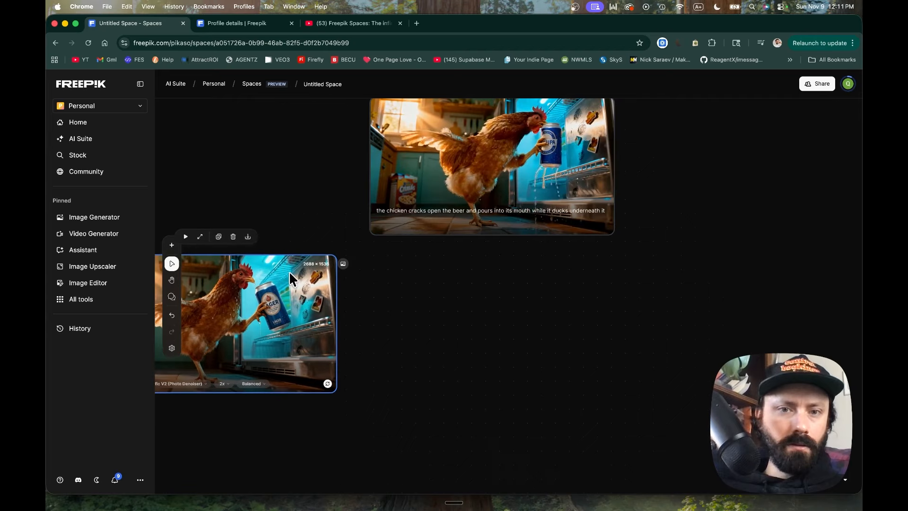
pyautogui.scroll(-3, 290, 271)
pyautogui.hscroll(-3, 289, 272)
pyautogui.moveTo(351, 362); pyautogui.dragTo(398, 254)
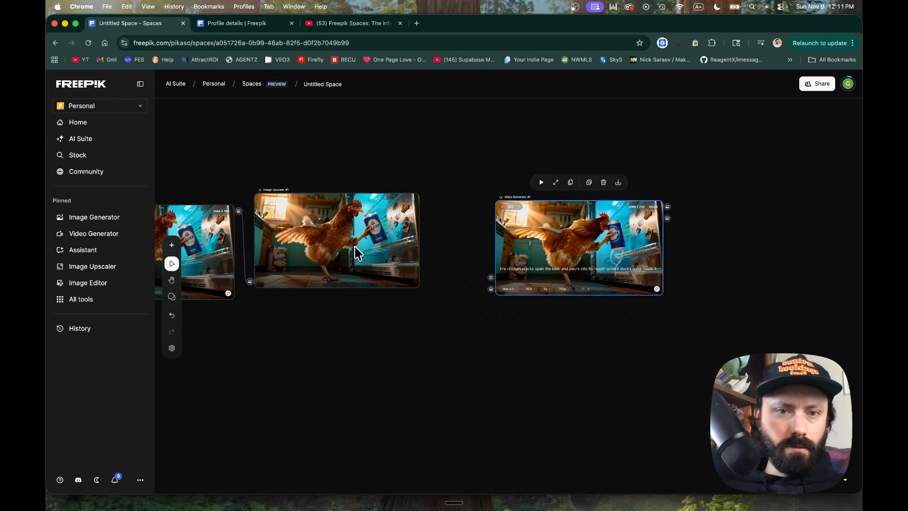
pyautogui.hscroll(-5, 367, 291)
pyautogui.scroll(1, 367, 291)
pyautogui.click(368, 288)
# Switch the Video Generator's model to Kling 1.6 Standard.
pyautogui.scroll(5, 397, 298)
pyautogui.hscroll(8, 426, 308)
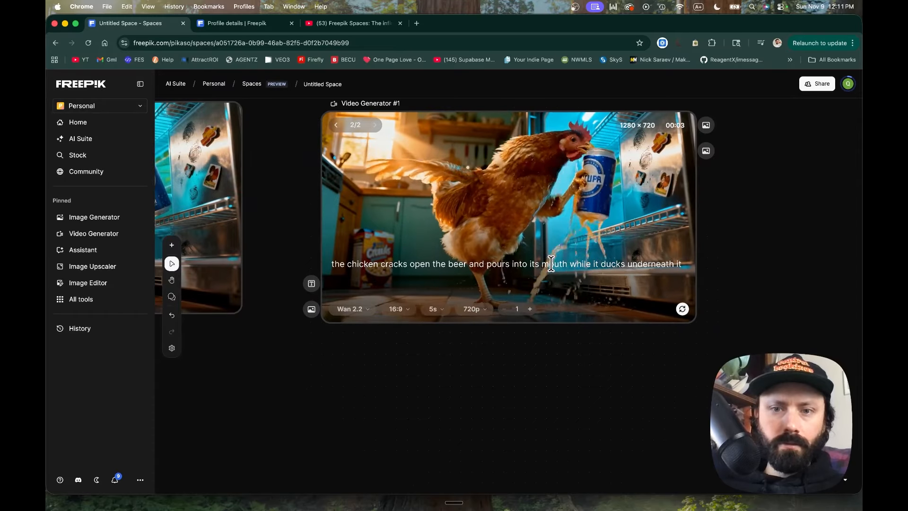
pyautogui.click(350, 311)
pyautogui.scroll(-10, 359, 402)
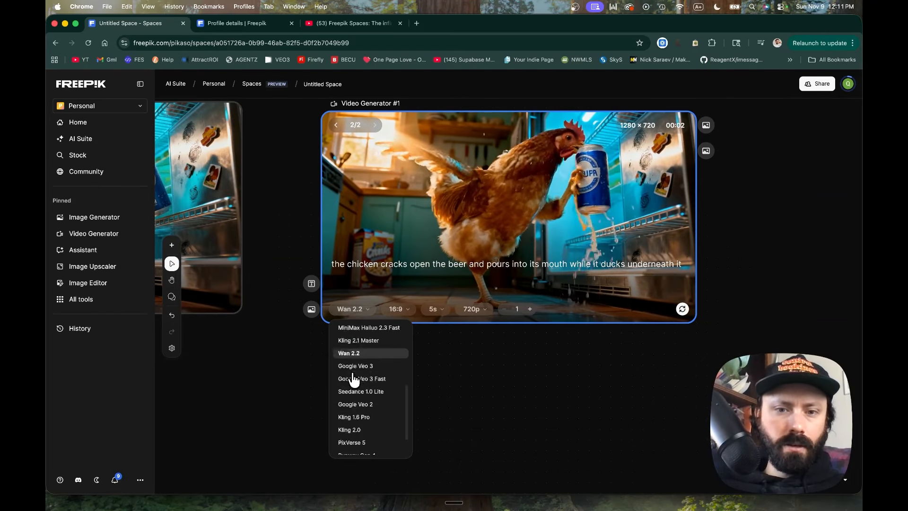
pyautogui.click(369, 436)
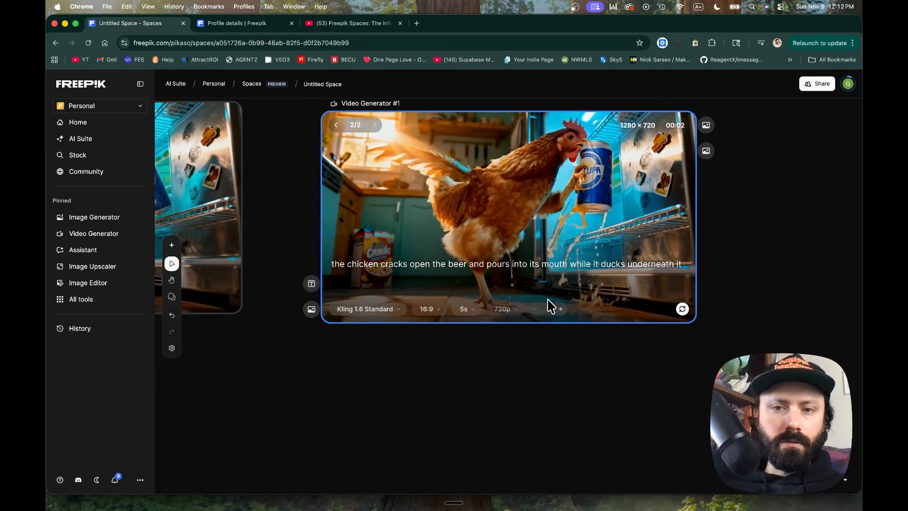
# Connect the Image Upscaler's upscaled image to the Video Generator's image input and generate a new video.
pyautogui.scroll(-5, 448, 414)
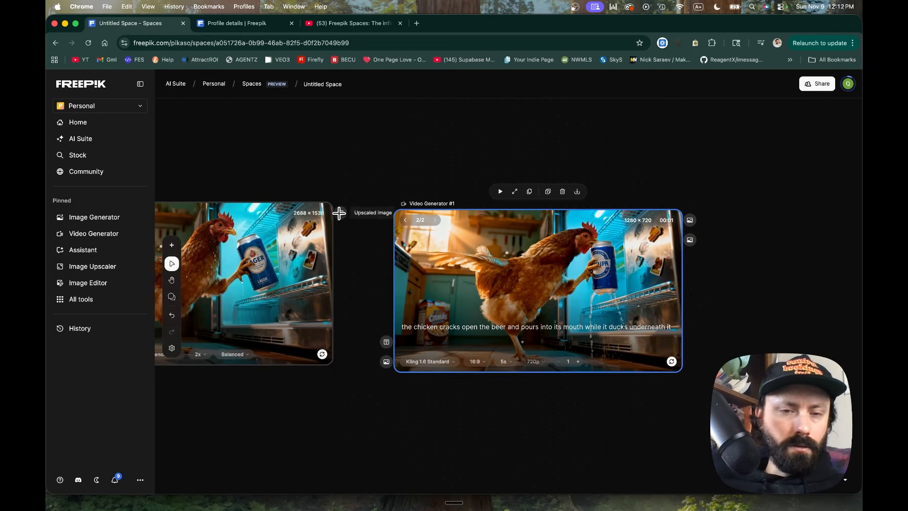
pyautogui.moveTo(340, 212); pyautogui.dragTo(386, 362)
pyautogui.hscroll(-3, 355, 385)
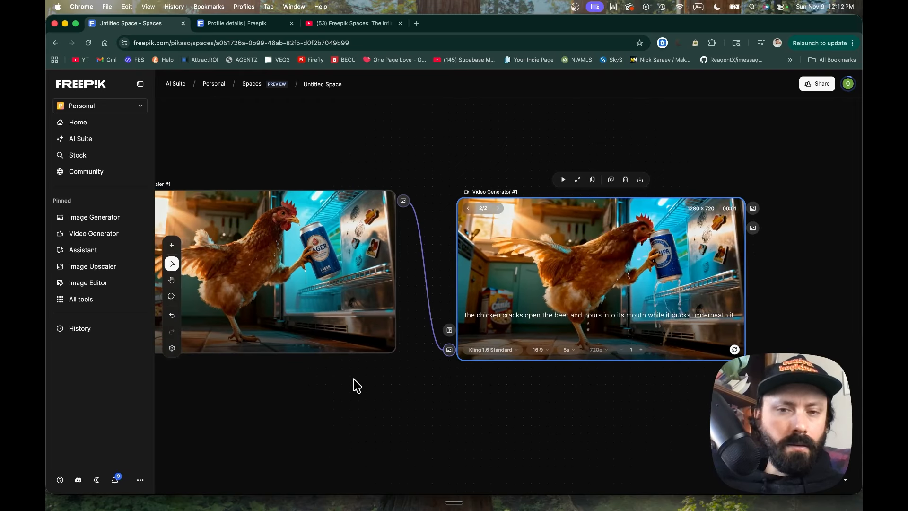
pyautogui.click(735, 349)
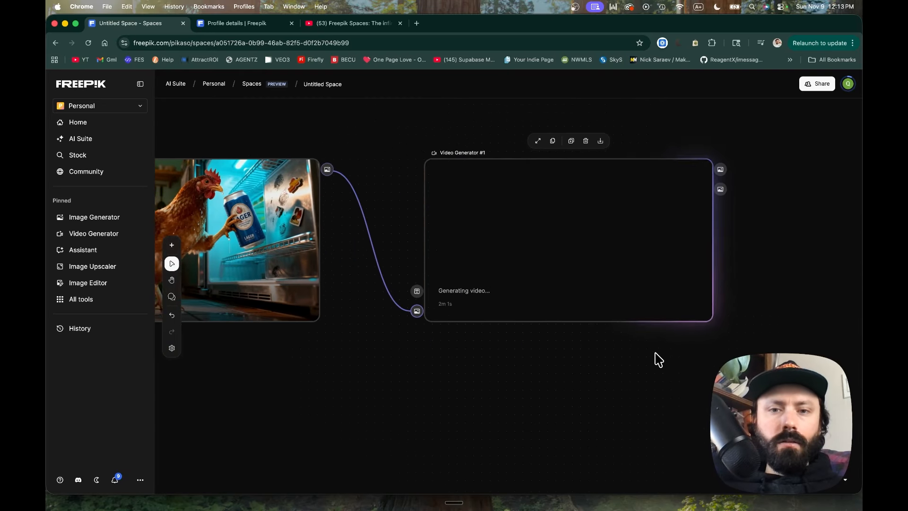
# Rename the untitled space as "Demo Space".
pyautogui.hscroll(-3, 659, 358)
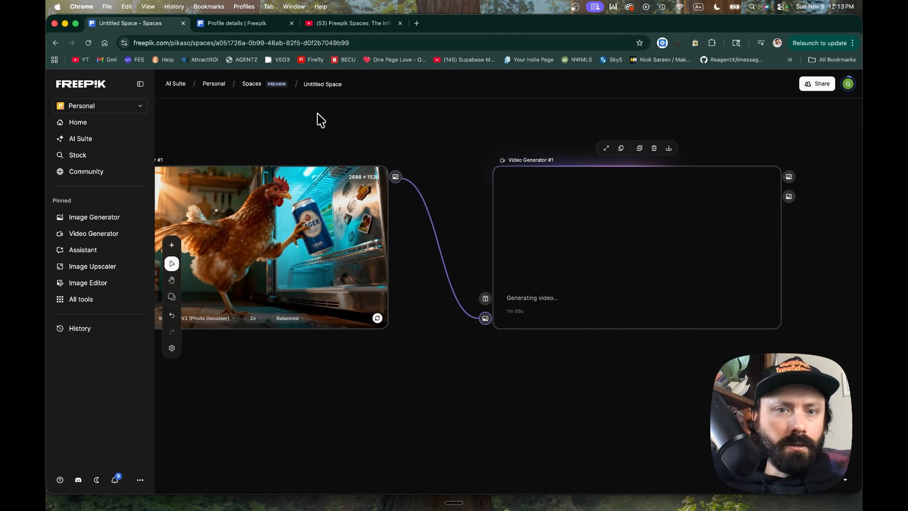
pyautogui.click(317, 85)
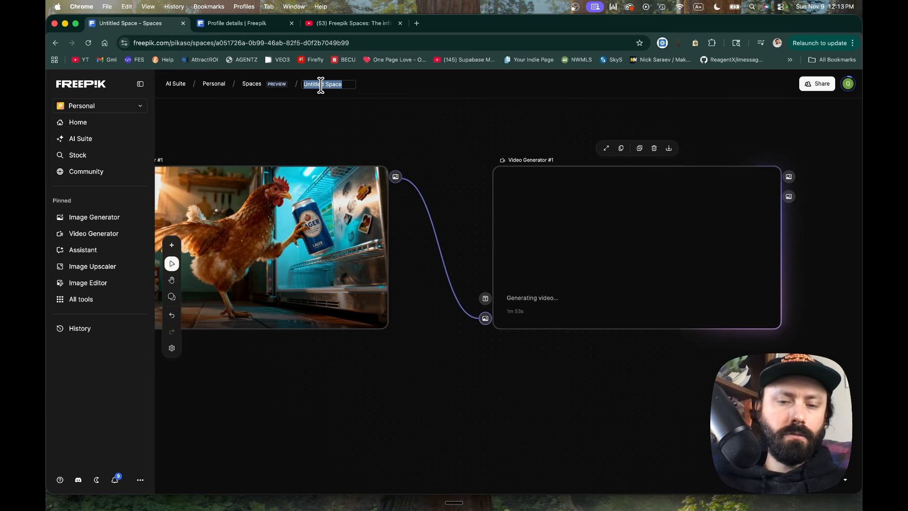
pyautogui.write('Demo')
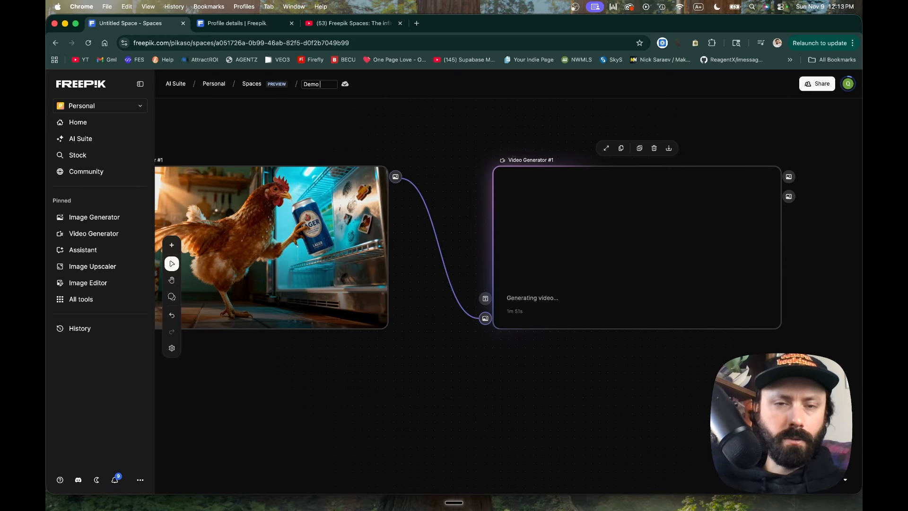
pyautogui.write(' Space')
pyautogui.press('Return')
pyautogui.hscroll(-1, 479, 176)
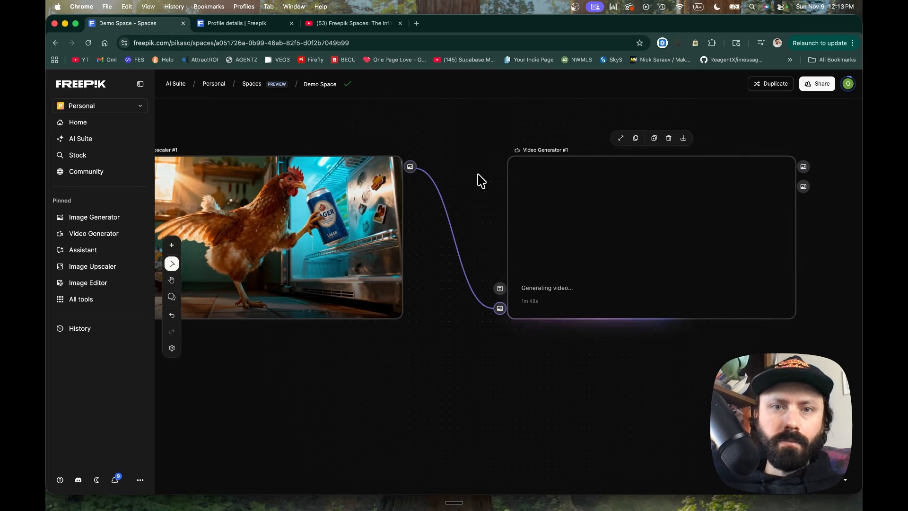
# Select all six nodes of the chicken workflow and arrange them automatically into a compact grid.
pyautogui.scroll(-5, 477, 207)
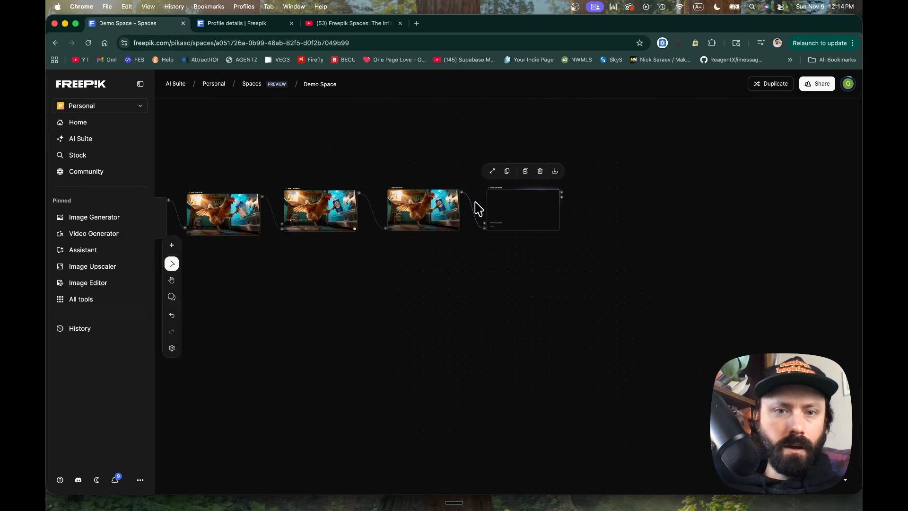
pyautogui.hscroll(-5, 477, 207)
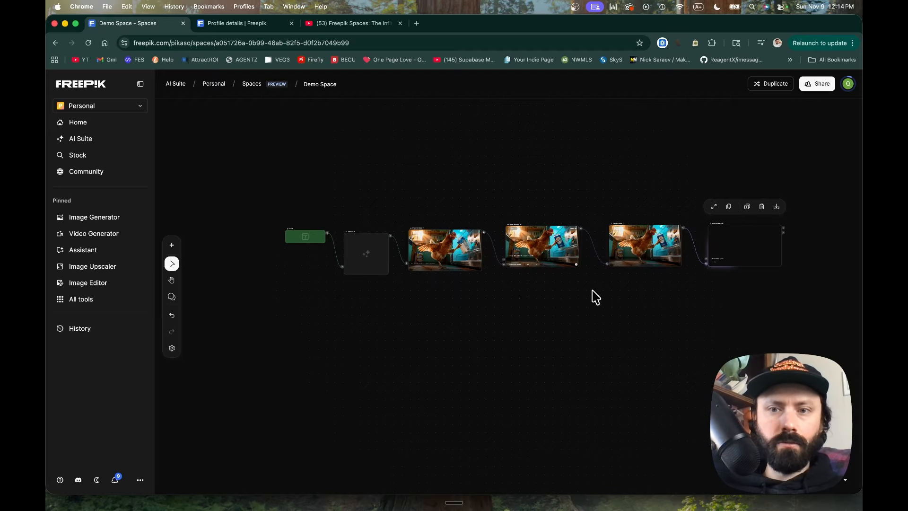
pyautogui.hscroll(2, 508, 317)
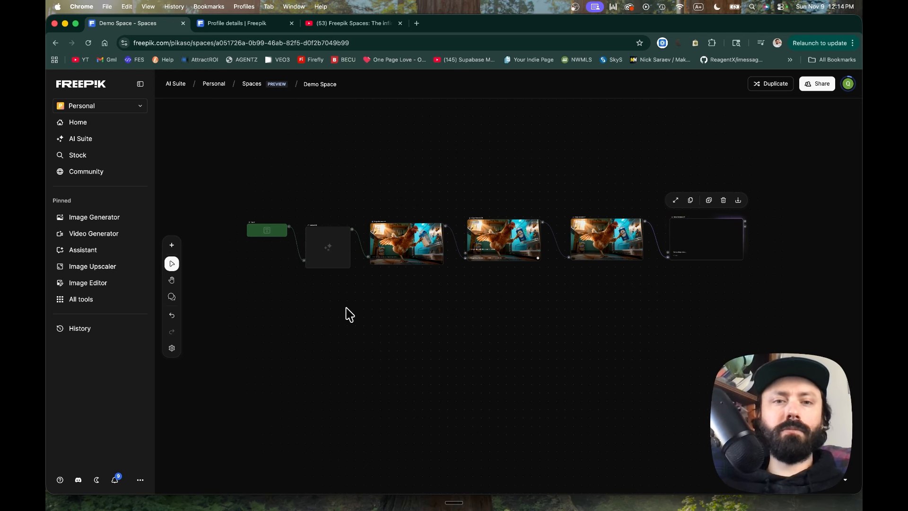
pyautogui.hscroll(2, 224, 194)
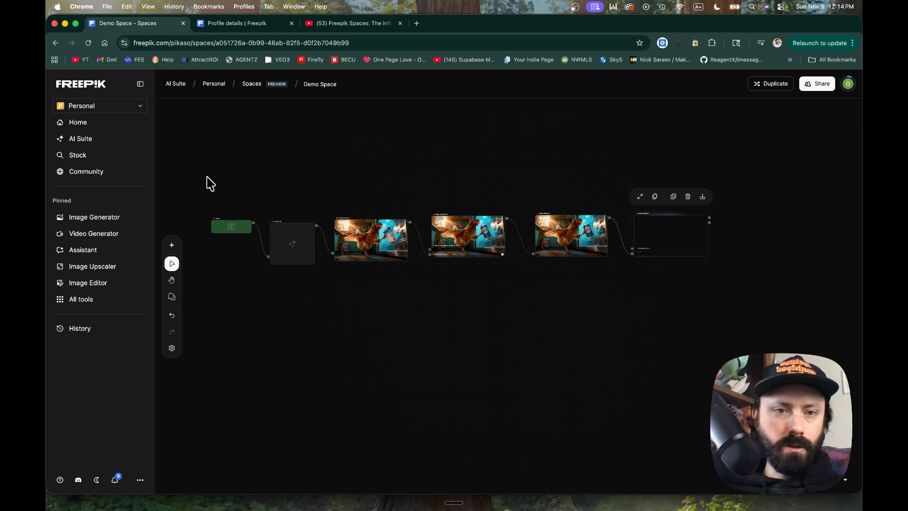
pyautogui.moveTo(207, 178); pyautogui.dragTo(716, 285)
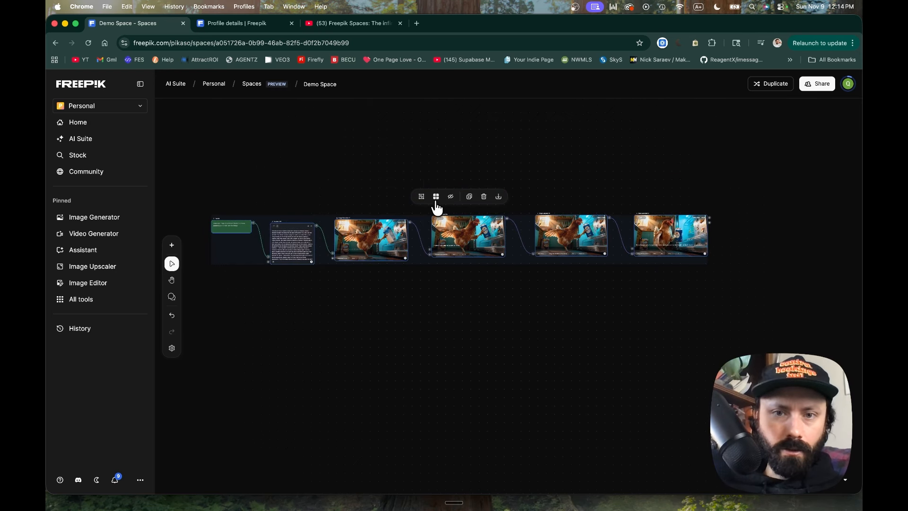
pyautogui.click(436, 198)
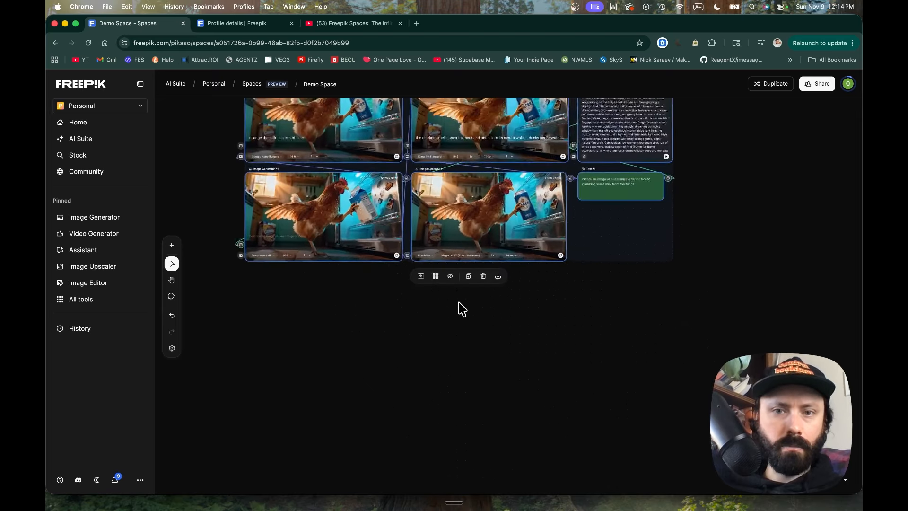
# View the new Kling clip in the Video Generator and compare it with the second version, ending on version 3/3.
pyautogui.scroll(3, 500, 251)
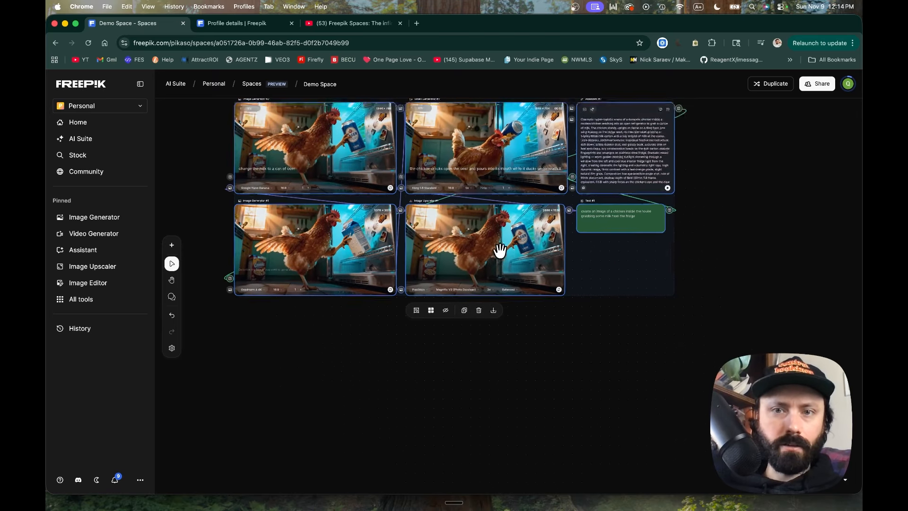
pyautogui.scroll(5, 500, 250)
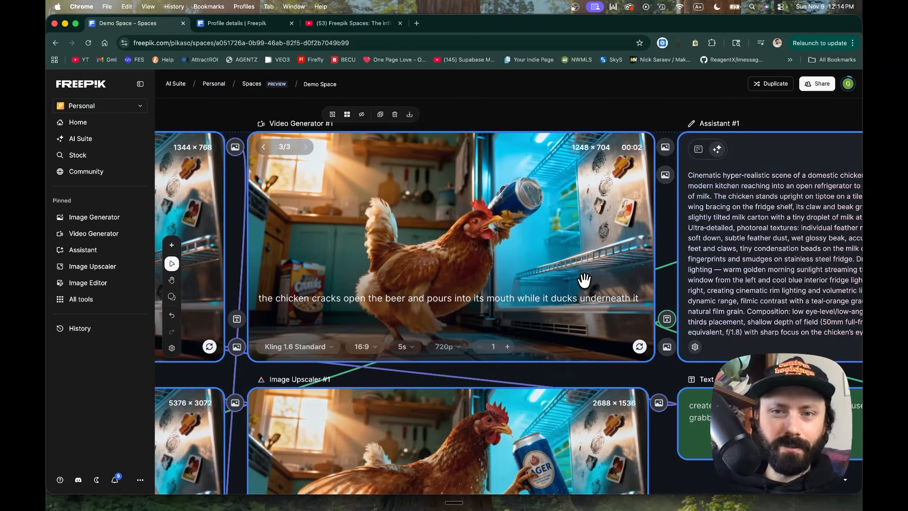
pyautogui.hscroll(-2, 585, 280)
pyautogui.scroll(1, 585, 280)
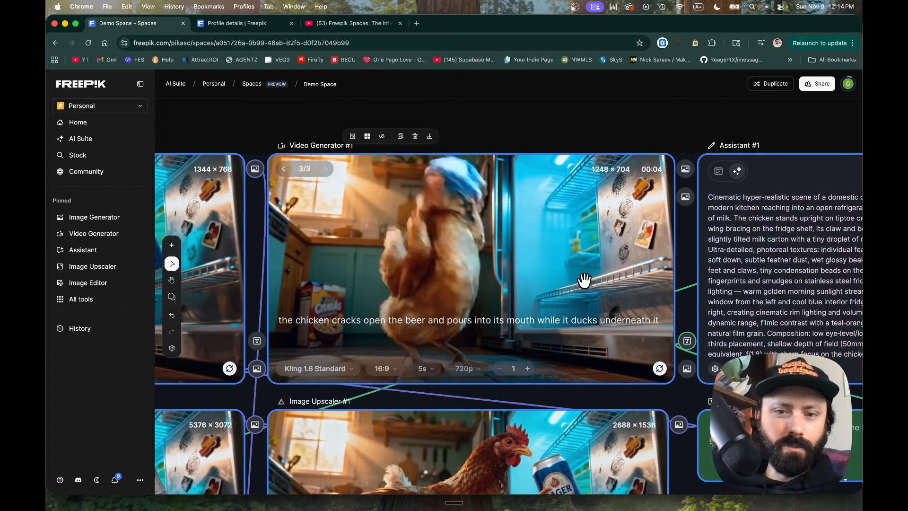
pyautogui.scroll(3, 584, 280)
pyautogui.hscroll(-3, 585, 280)
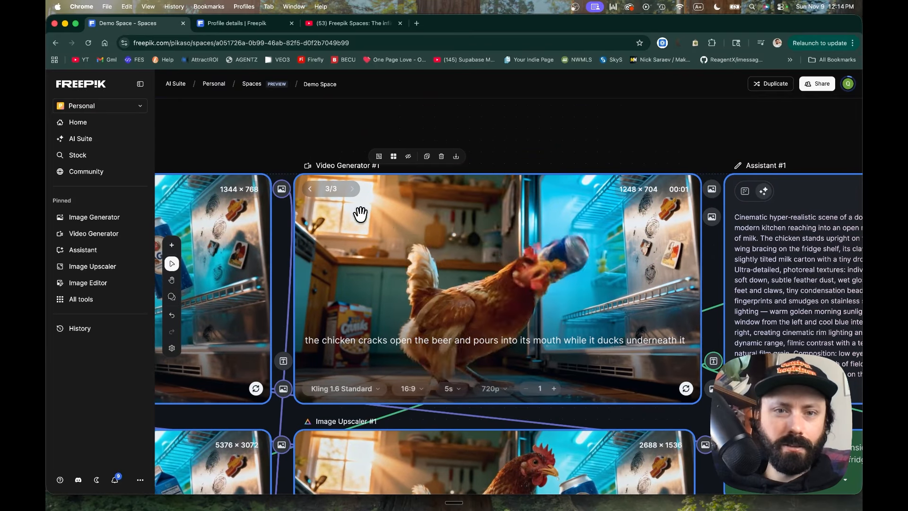
pyautogui.click(310, 189)
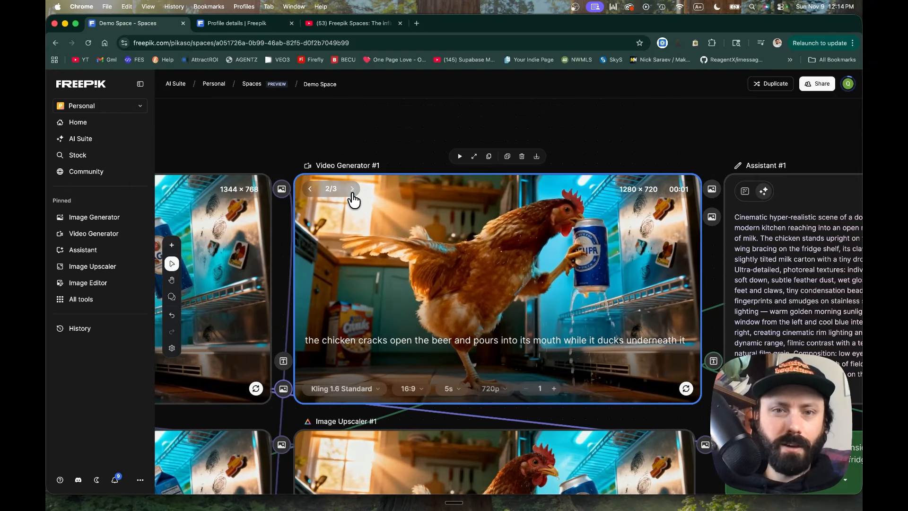
pyautogui.click(353, 189)
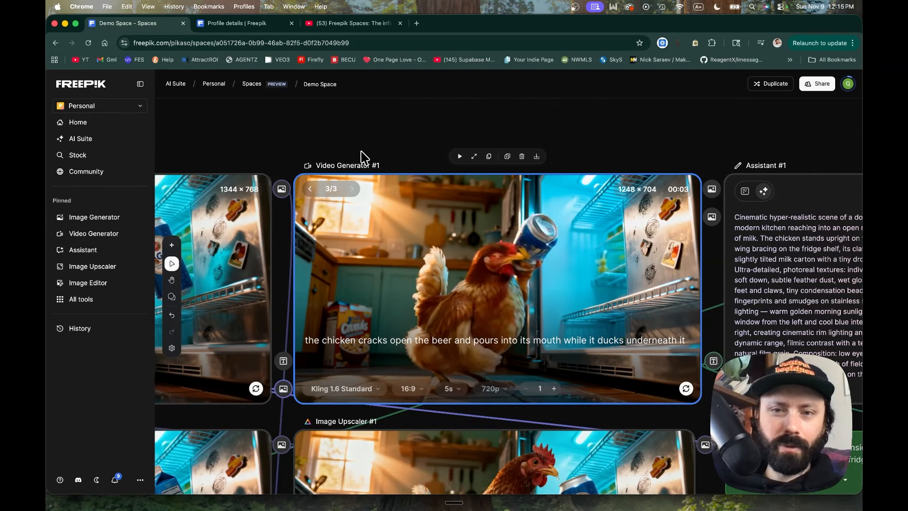
# Select all the workflow nodes again and repeat Arrange several times to try different grid layouts.
pyautogui.scroll(-1, 413, 191)
pyautogui.scroll(-6, 413, 192)
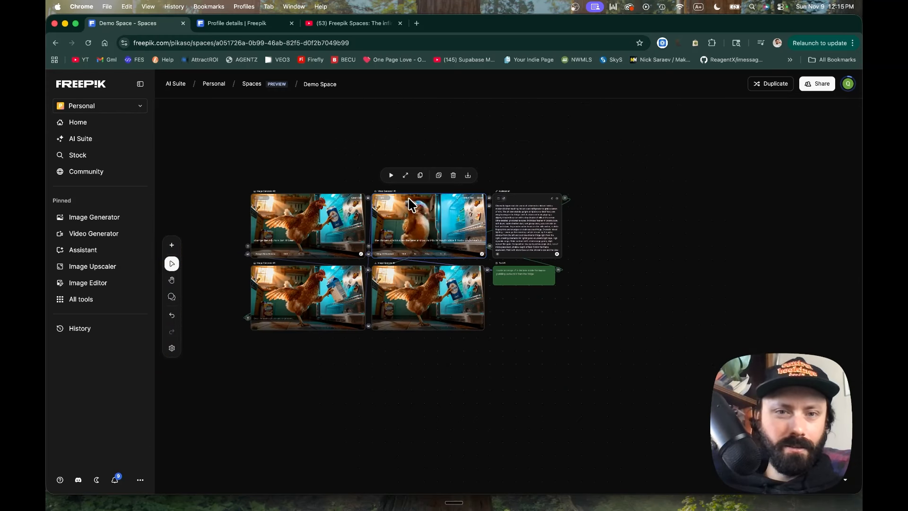
pyautogui.moveTo(226, 177); pyautogui.dragTo(584, 341)
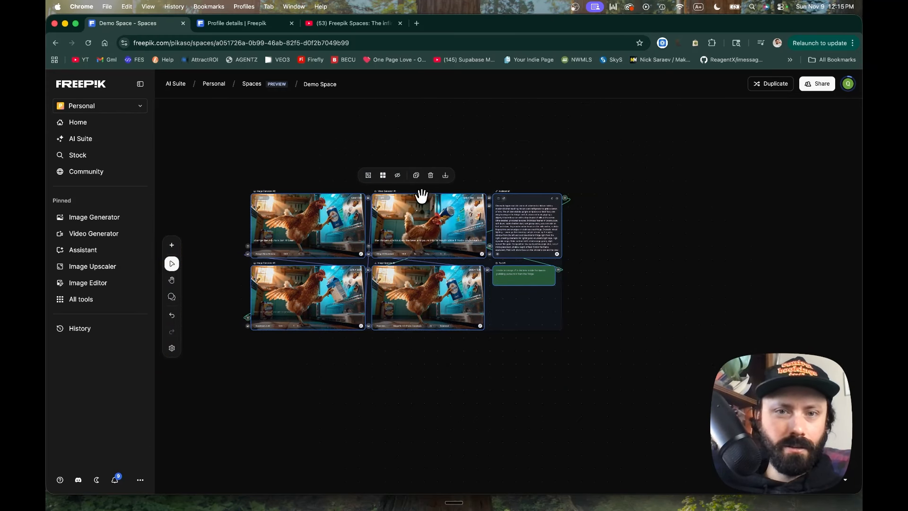
pyautogui.click(383, 175)
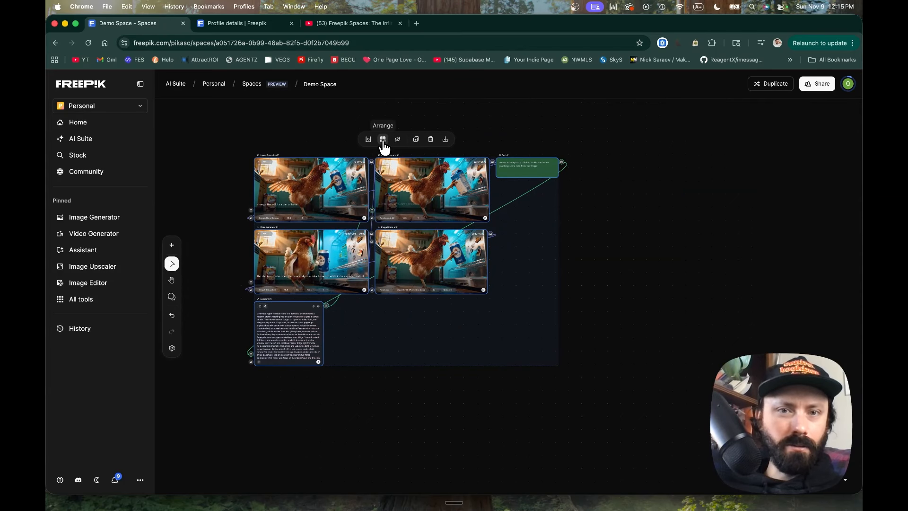
pyautogui.click(383, 141)
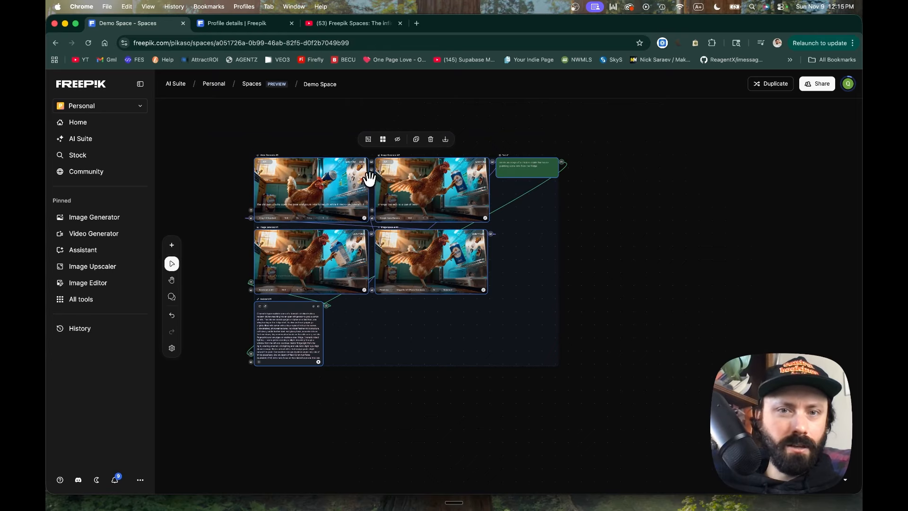
pyautogui.click(383, 142)
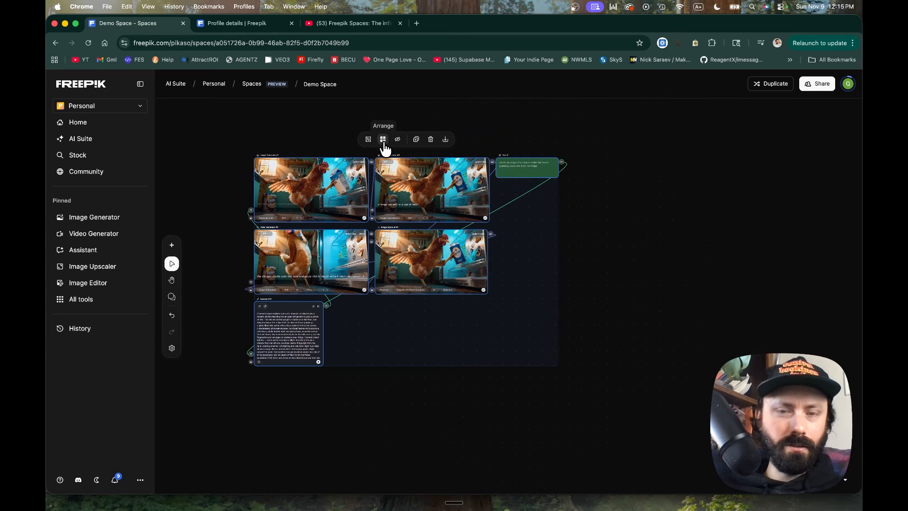
pyautogui.click(383, 141)
pyautogui.click(383, 176)
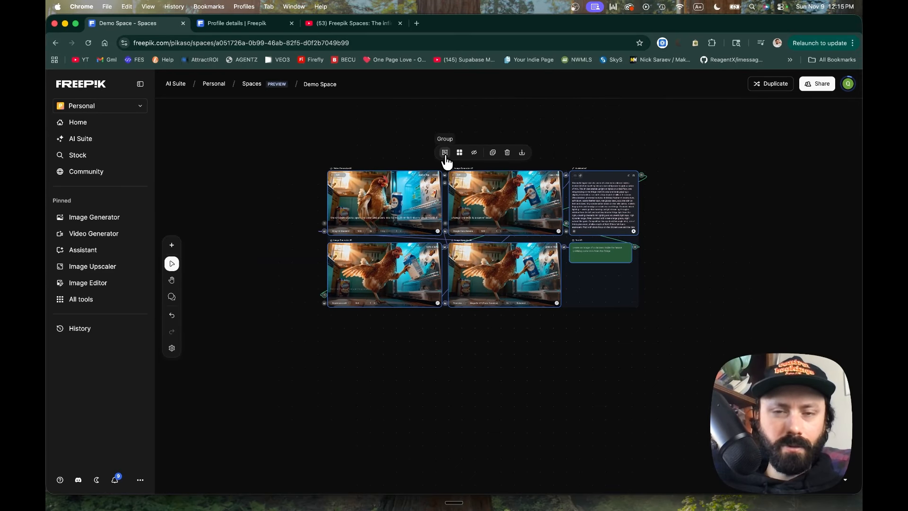
# Group the selected workflow nodes and set the group's colour to yellow.
pyautogui.click(448, 156)
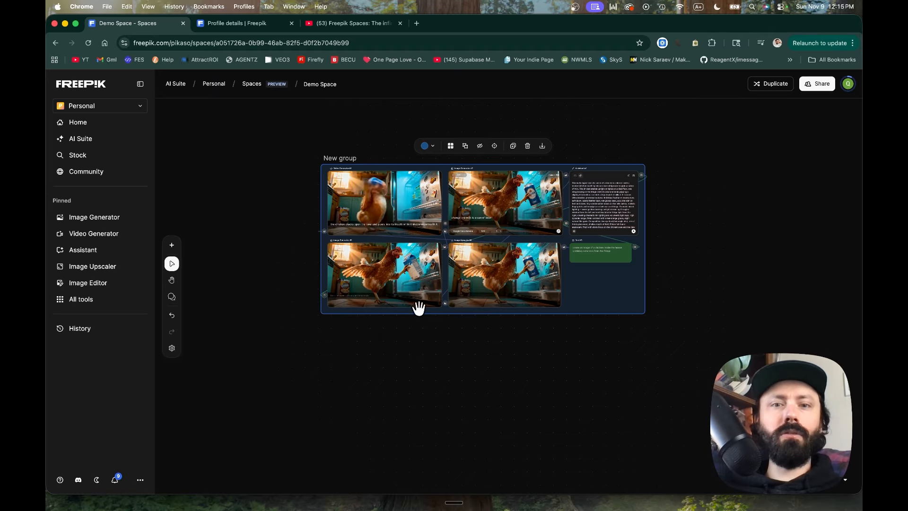
pyautogui.click(428, 147)
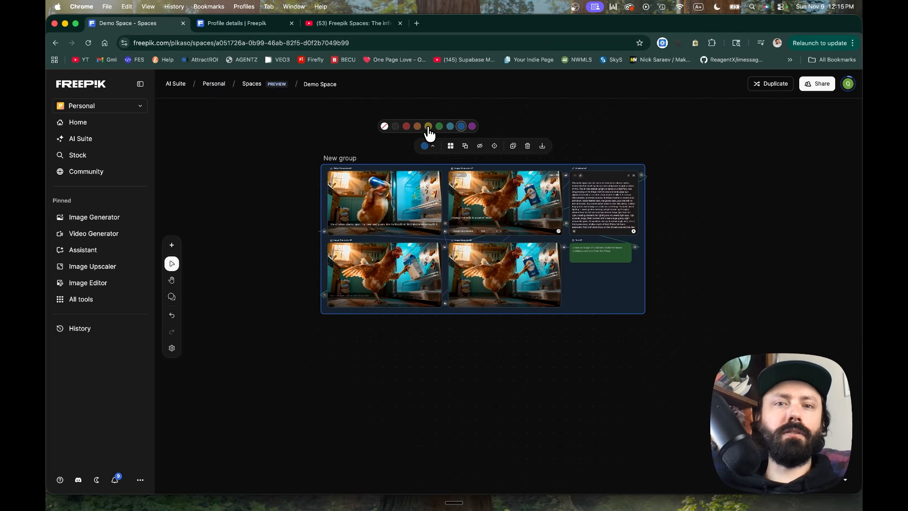
pyautogui.click(428, 127)
pyautogui.hscroll(1, 331, 298)
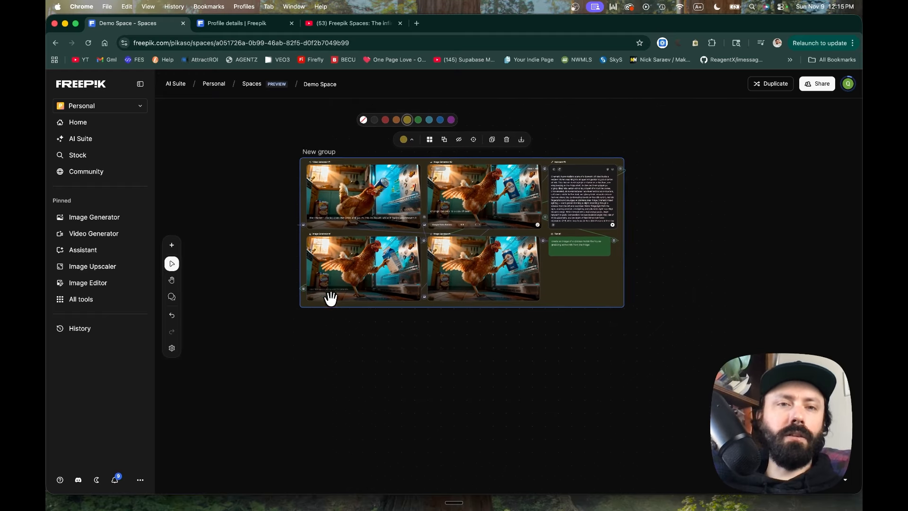
pyautogui.scroll(-2, 303, 345)
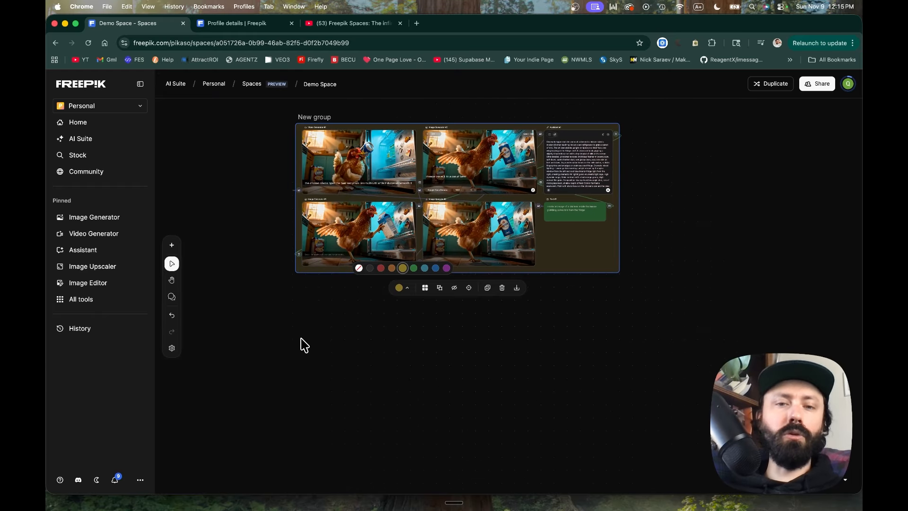
pyautogui.scroll(6, 750, 310)
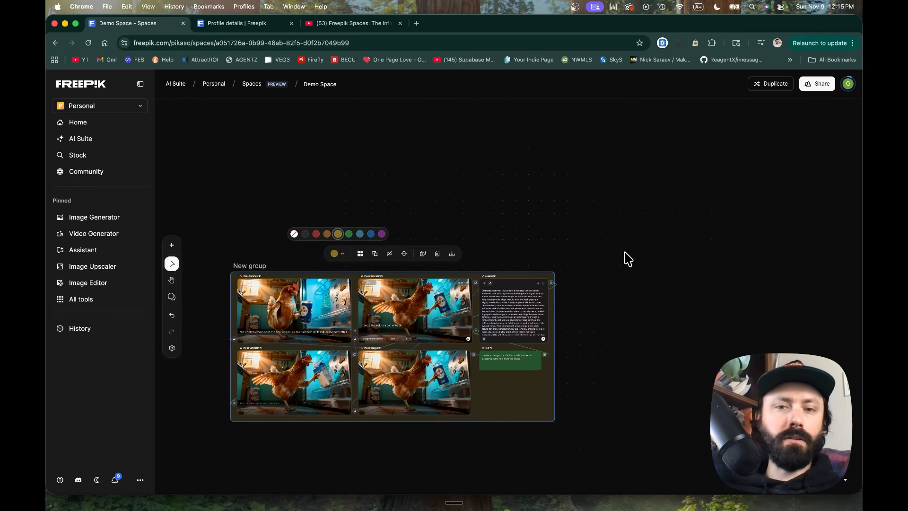
pyautogui.scroll(-10, 625, 263)
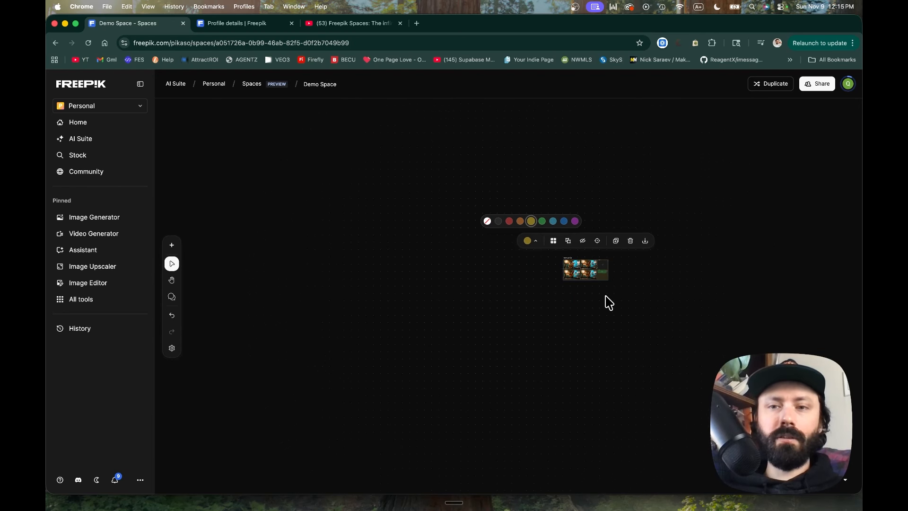
pyautogui.hscroll(3, 607, 302)
pyautogui.hscroll(3, 605, 303)
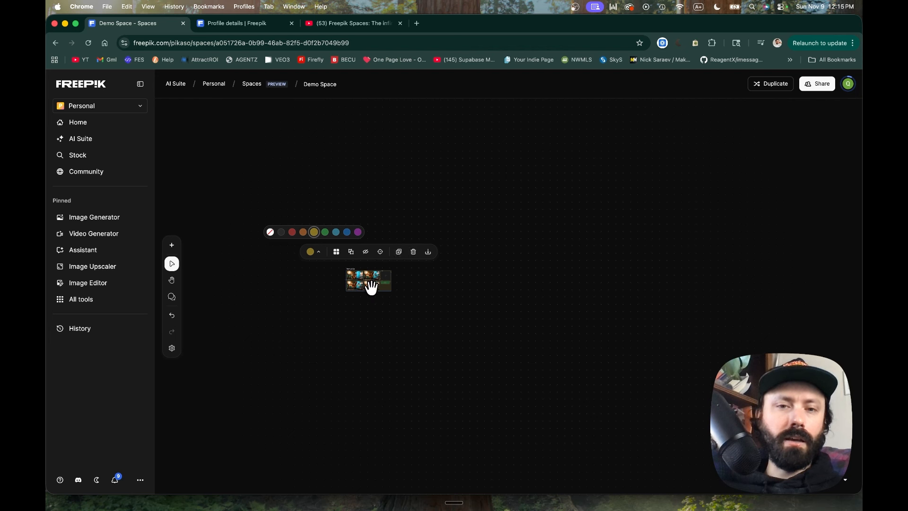
pyautogui.scroll(10, 371, 286)
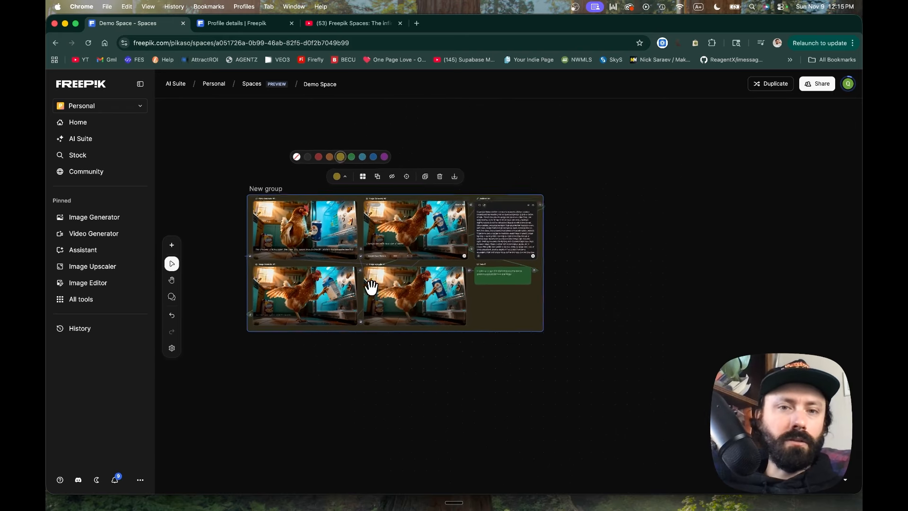
pyautogui.scroll(10, 372, 286)
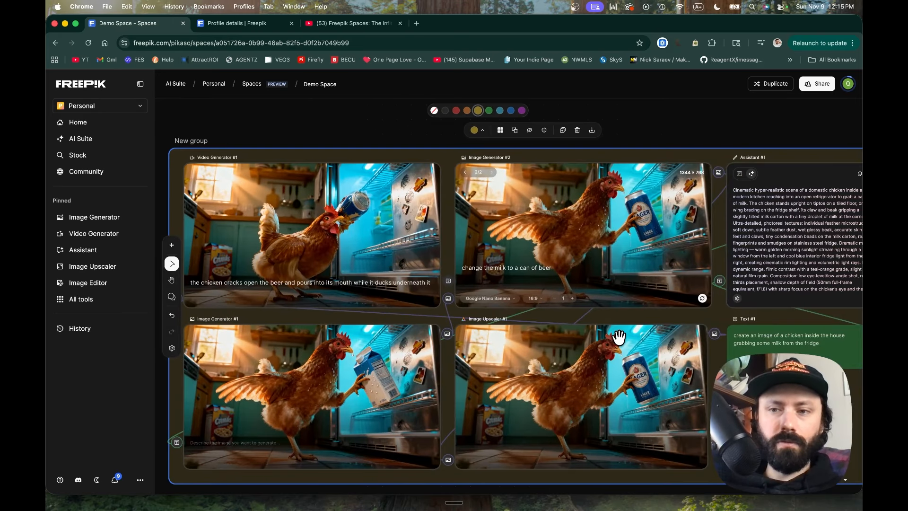
pyautogui.scroll(-5, 619, 337)
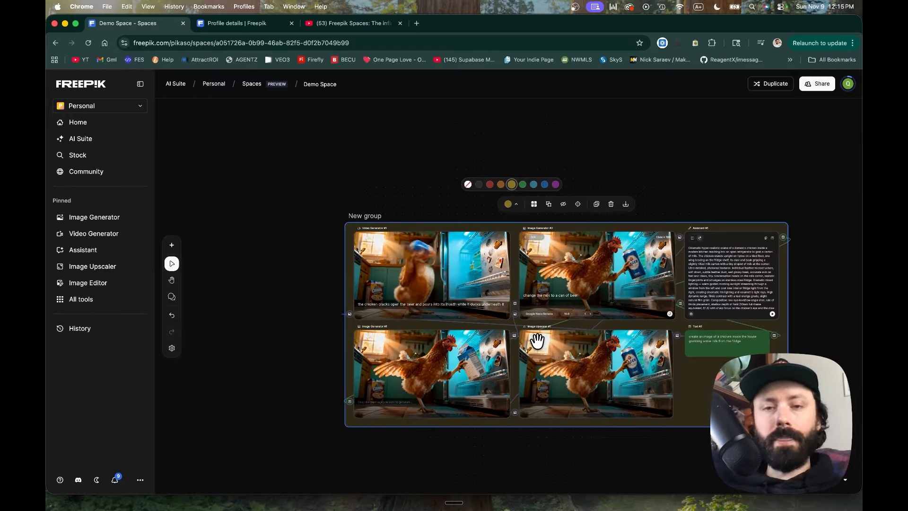
pyautogui.hscroll(3, 537, 340)
pyautogui.scroll(-1, 537, 340)
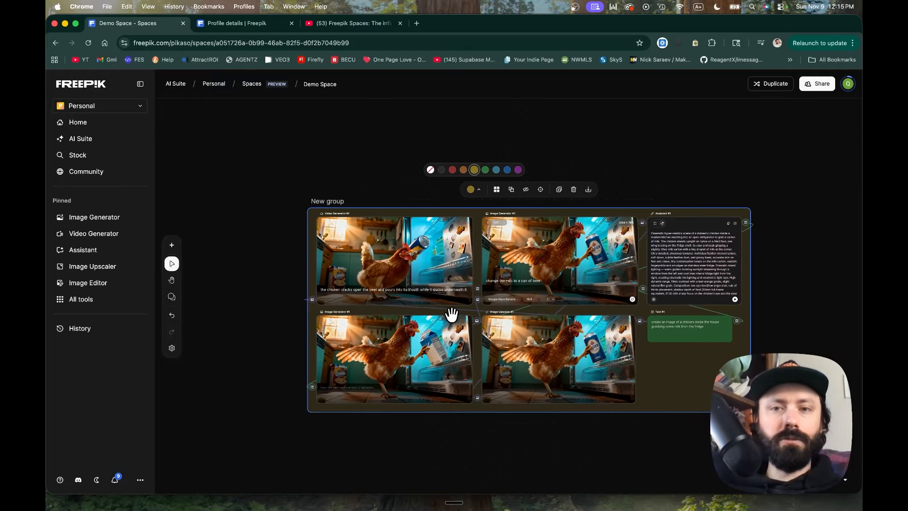
pyautogui.hscroll(2, 452, 314)
pyautogui.scroll(-1, 452, 313)
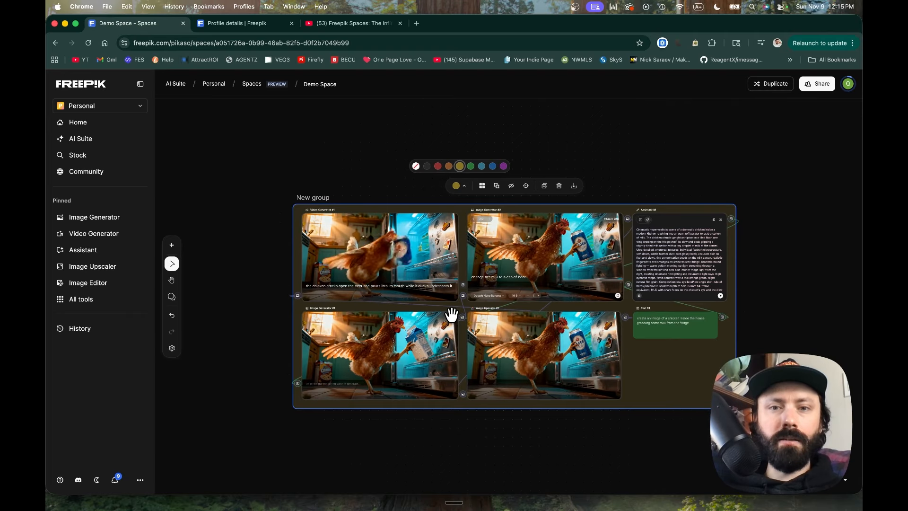
pyautogui.hscroll(2, 452, 314)
pyautogui.scroll(-1, 452, 314)
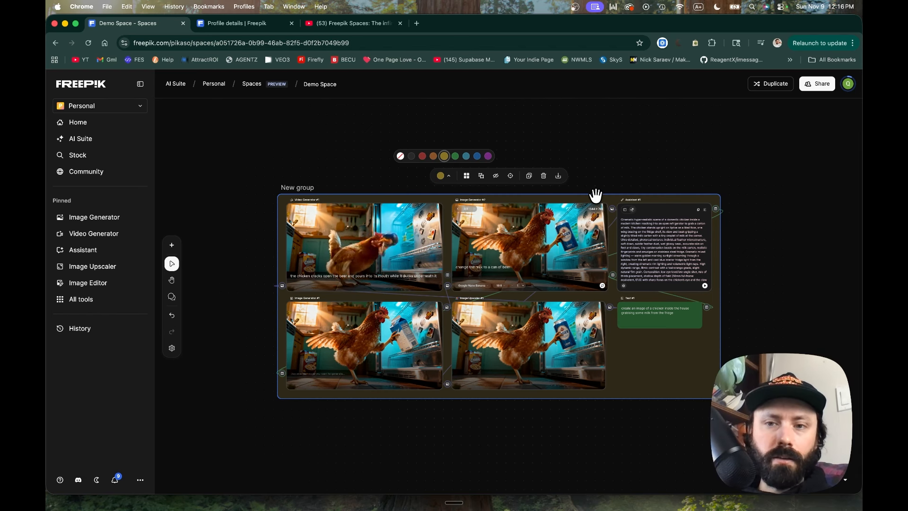
pyautogui.hscroll(1, 454, 181)
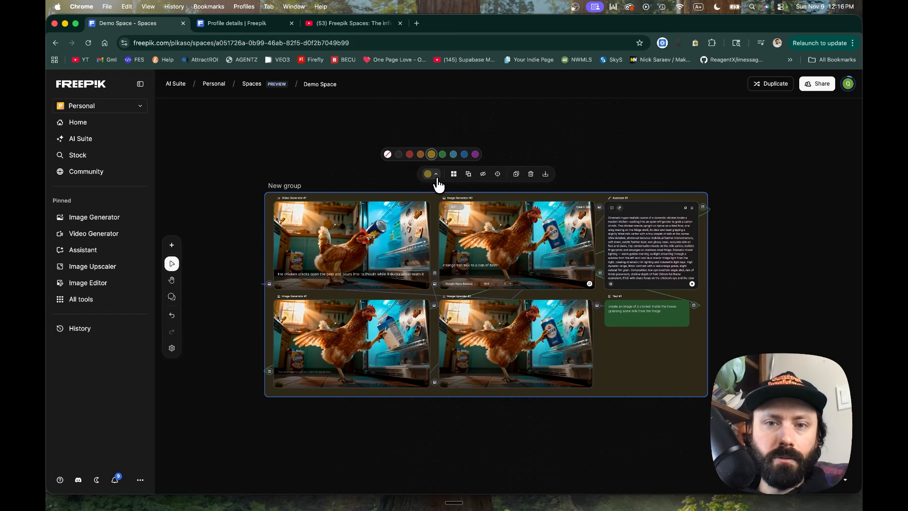
# Arrange the nodes inside the yellow group again and focus the view on the whole group.
pyautogui.click(454, 174)
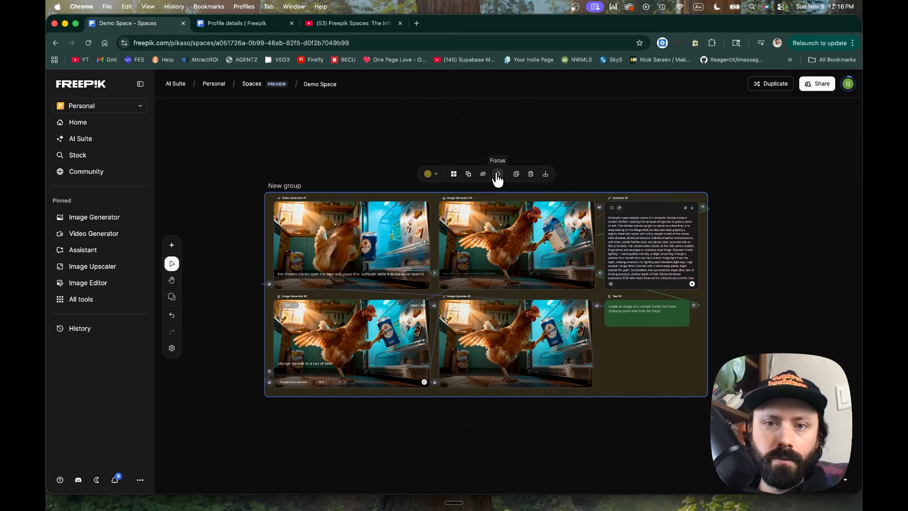
pyautogui.click(499, 175)
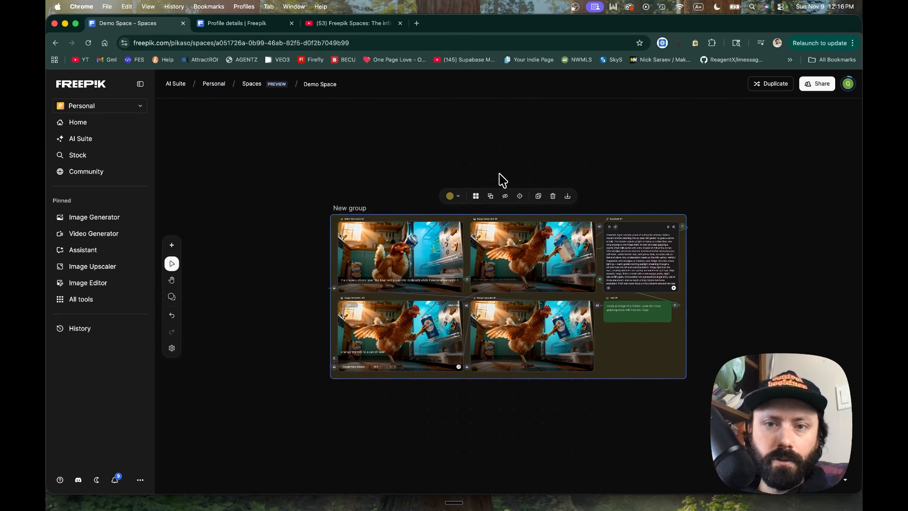
pyautogui.scroll(8, 534, 298)
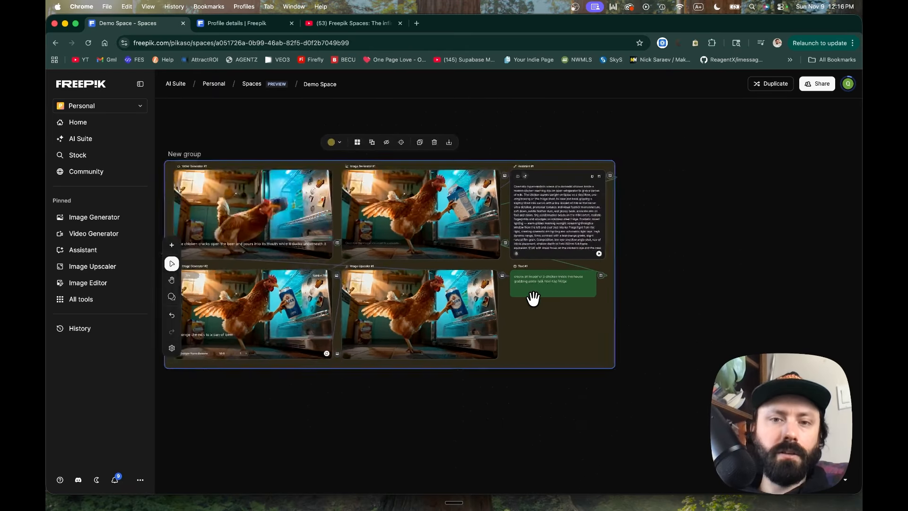
pyautogui.scroll(6, 533, 298)
pyautogui.click(370, 239)
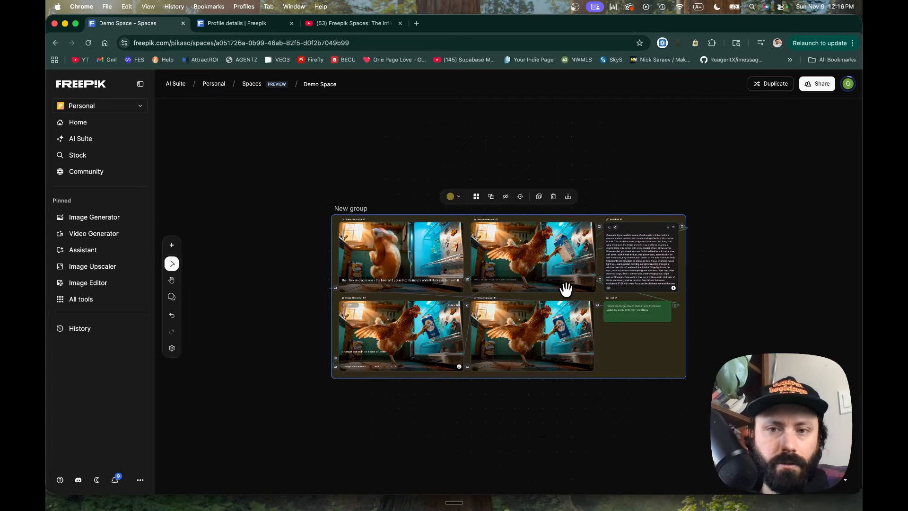
# Download the yellow group's assets as an archive, saving it to the Downloads folder under the suggested name.
pyautogui.click(570, 199)
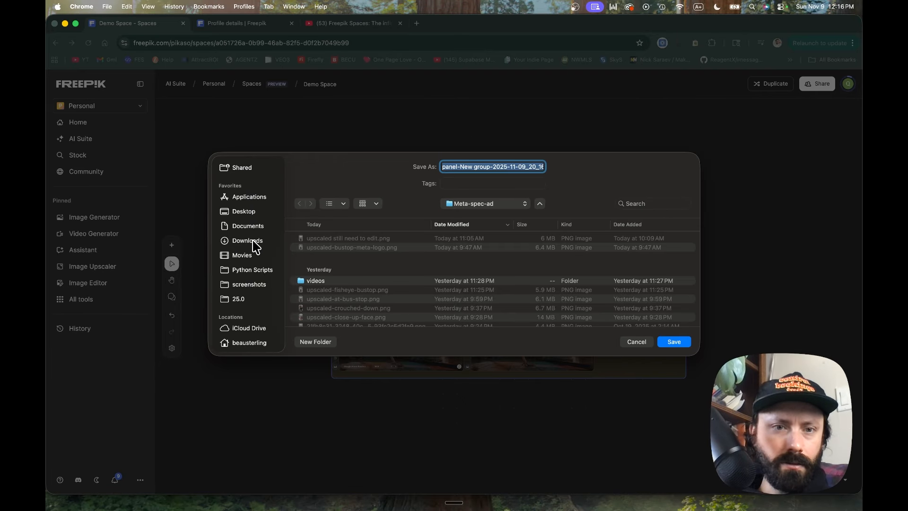
pyautogui.click(254, 244)
pyautogui.click(676, 342)
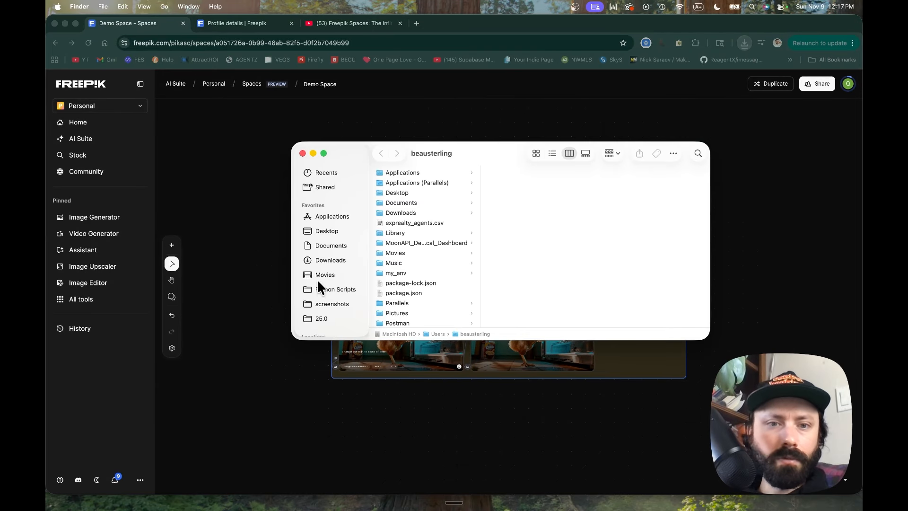
# Preview the three PNG images and the MP4 clip in the downloaded group folder in Finder, and close its window.
pyautogui.click(432, 186)
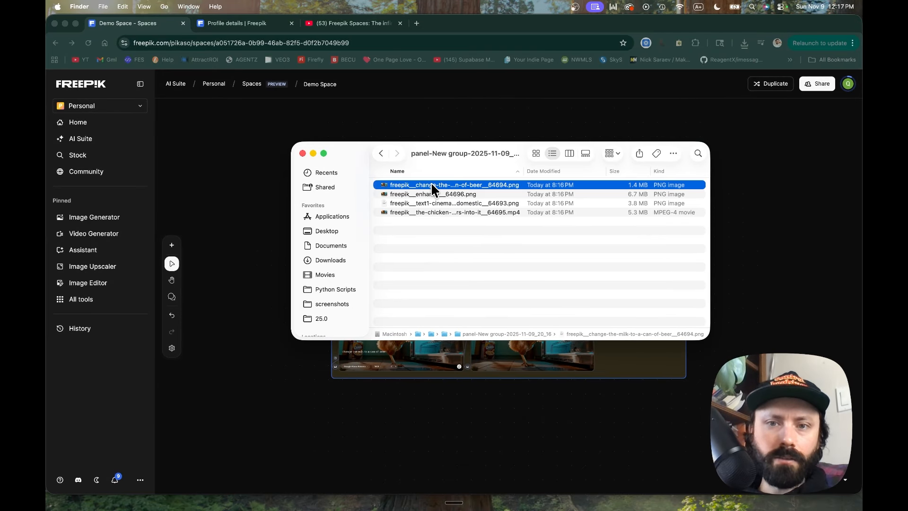
pyautogui.press('space')
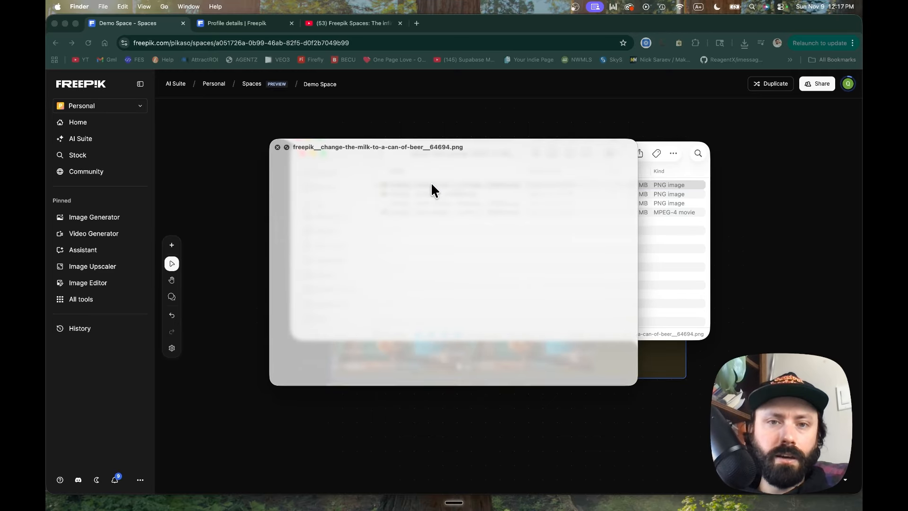
pyautogui.press('Down')
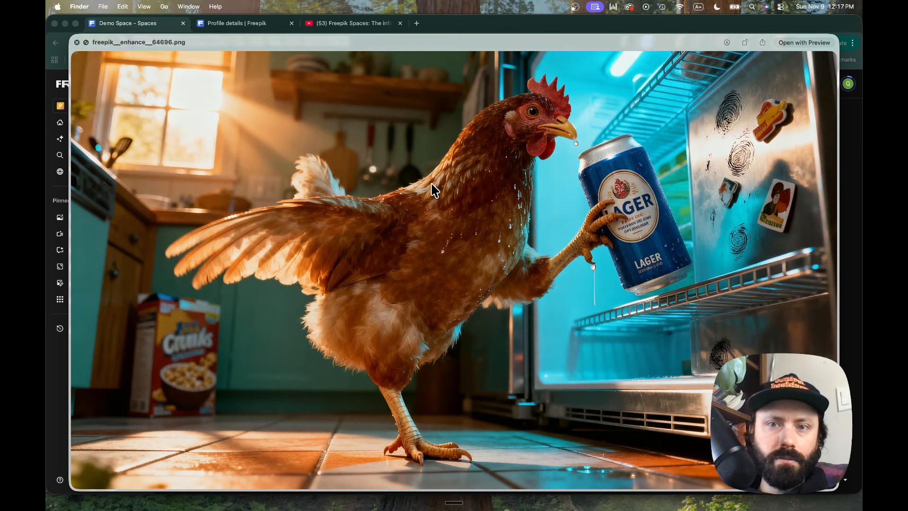
pyautogui.press('Down')
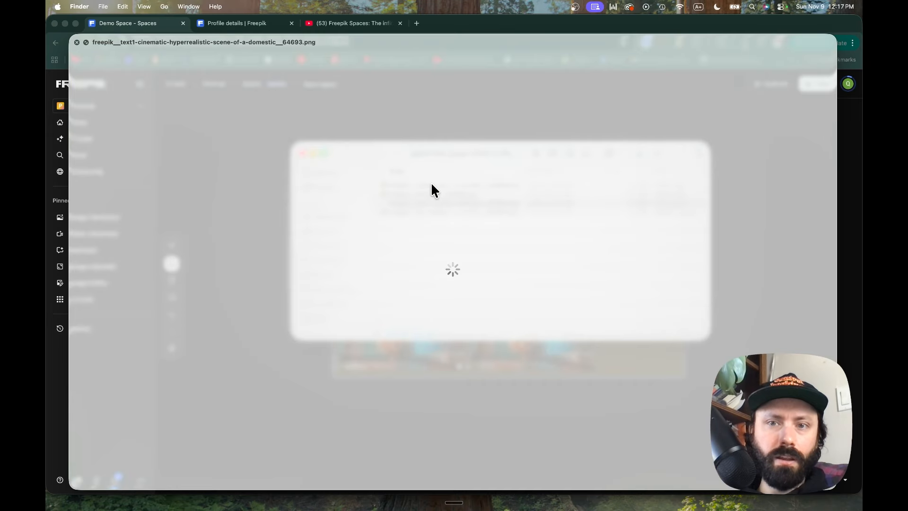
pyautogui.press('Down')
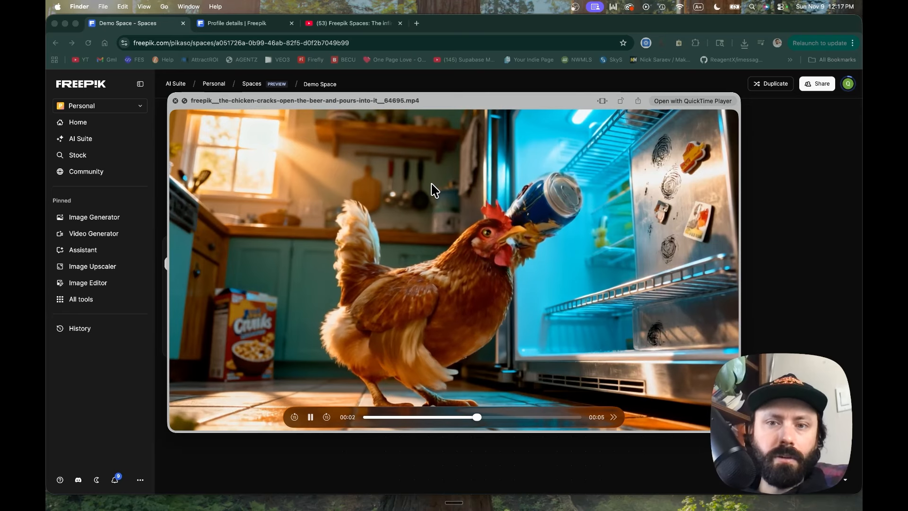
pyautogui.press('space')
pyautogui.click(401, 212)
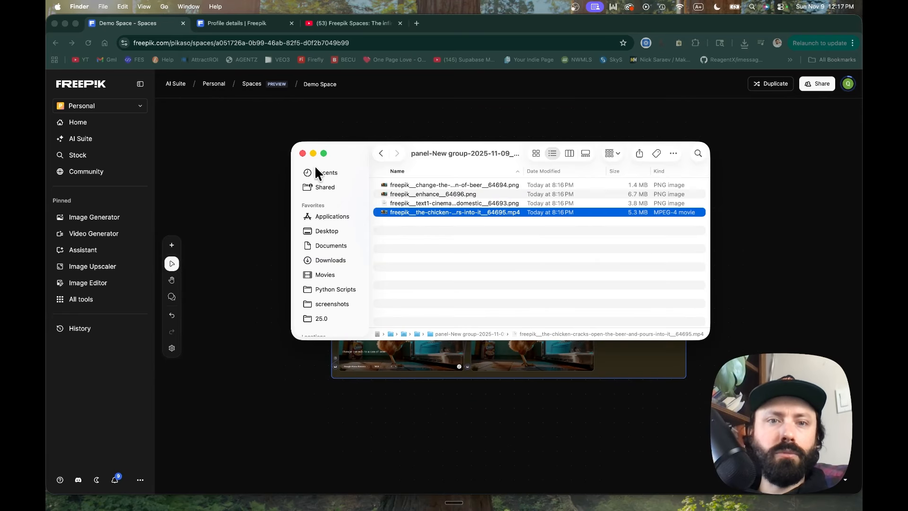
pyautogui.click(302, 152)
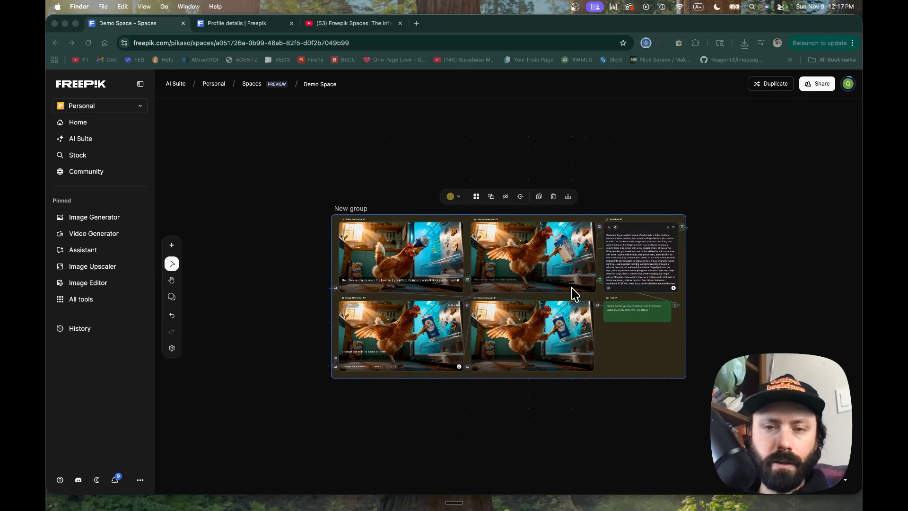
# Switch Video Generator #1 back through its clips to version 1/3, the cartoon chicken.
pyautogui.click(575, 294)
pyautogui.scroll(5, 572, 258)
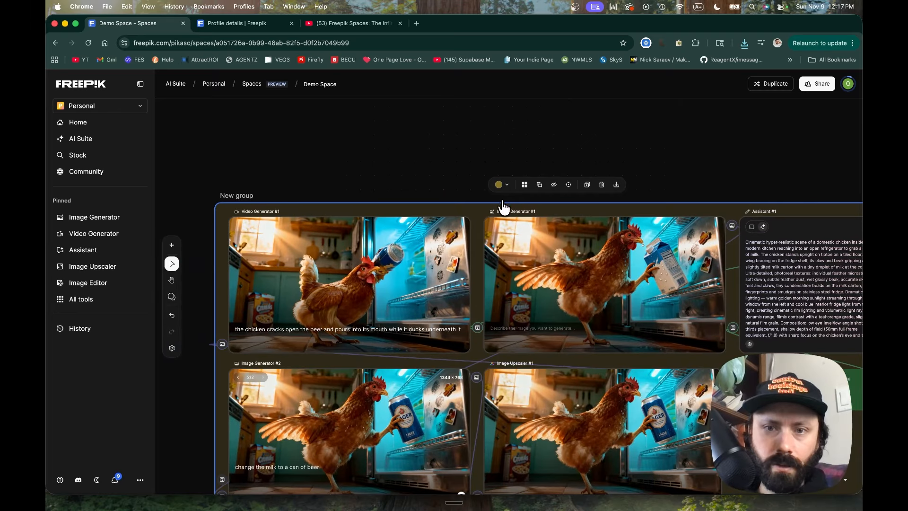
pyautogui.click(264, 260)
pyautogui.scroll(3, 264, 260)
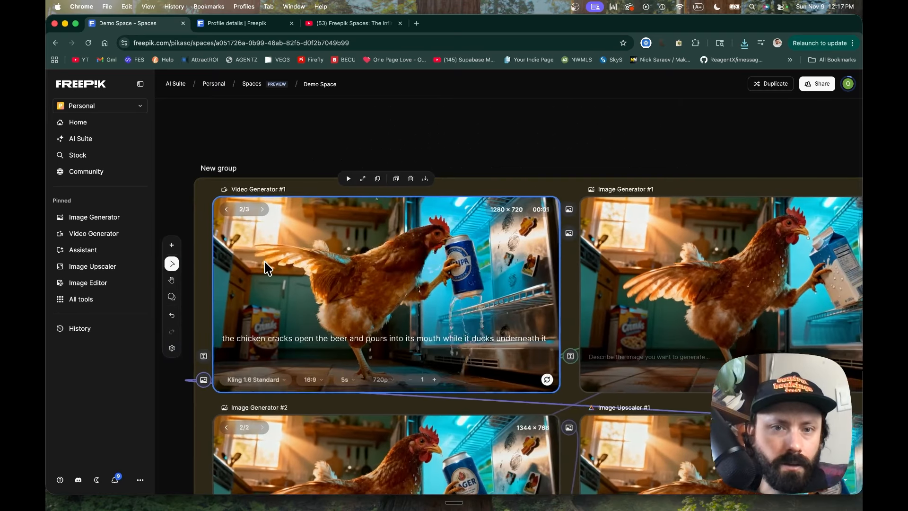
pyautogui.hscroll(-1, 264, 261)
pyautogui.click(253, 205)
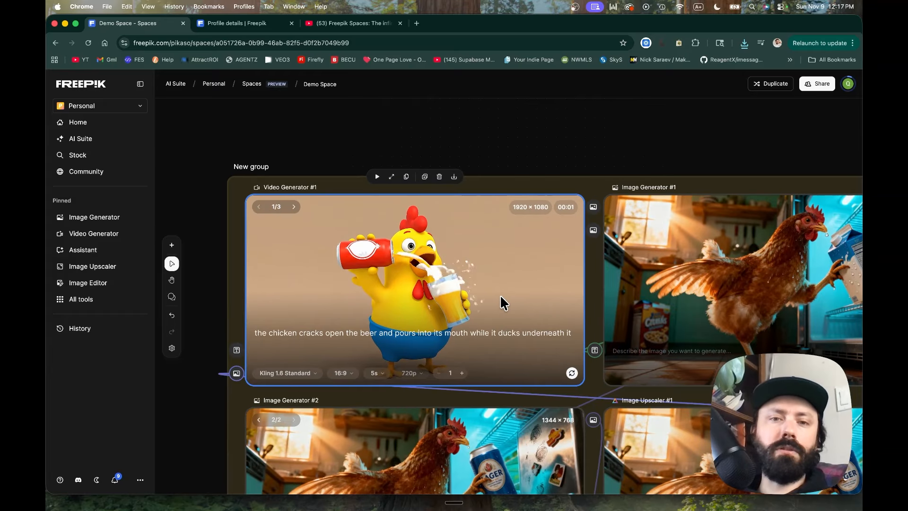
pyautogui.scroll(-5, 510, 288)
pyautogui.hscroll(3, 511, 290)
pyautogui.scroll(-1, 511, 289)
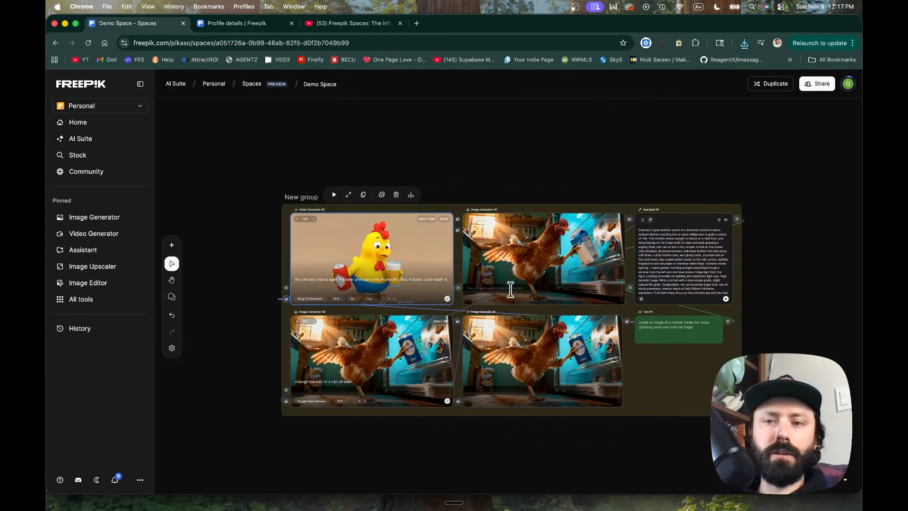
pyautogui.moveTo(207, 510)
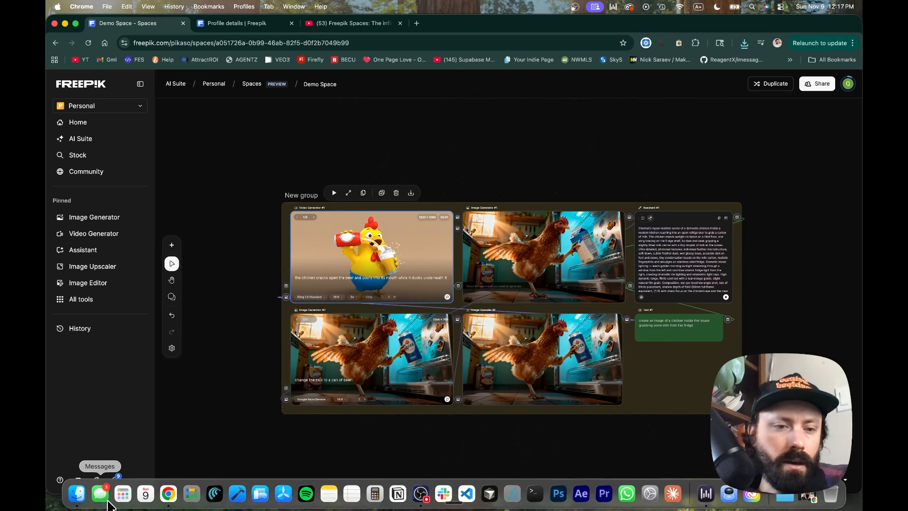
pyautogui.click(81, 499)
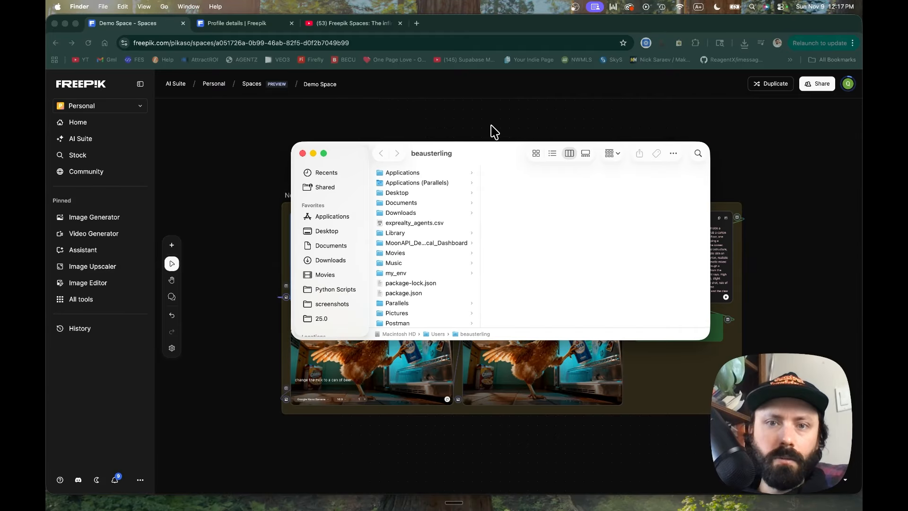
pyautogui.click(493, 131)
# Open the sharing settings of the Demo Space to check who has access, and close them.
pyautogui.scroll(-5, 545, 145)
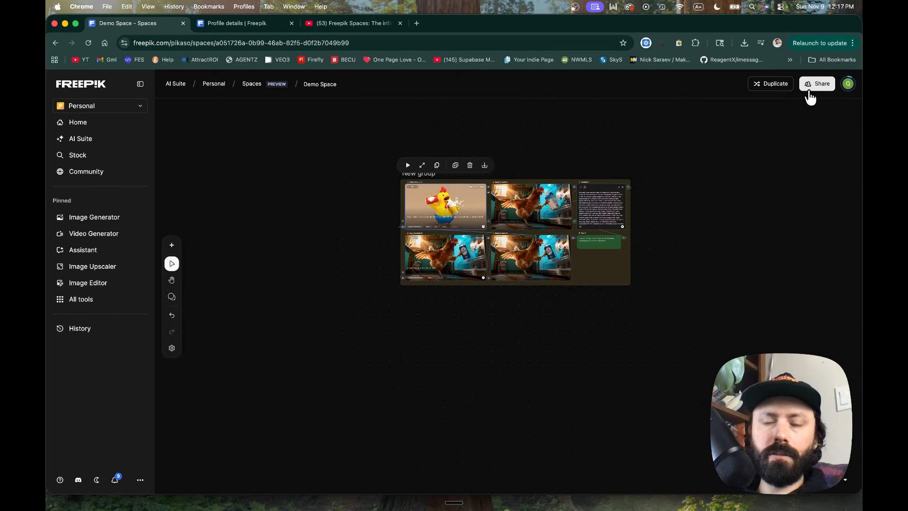
pyautogui.scroll(4, 627, 241)
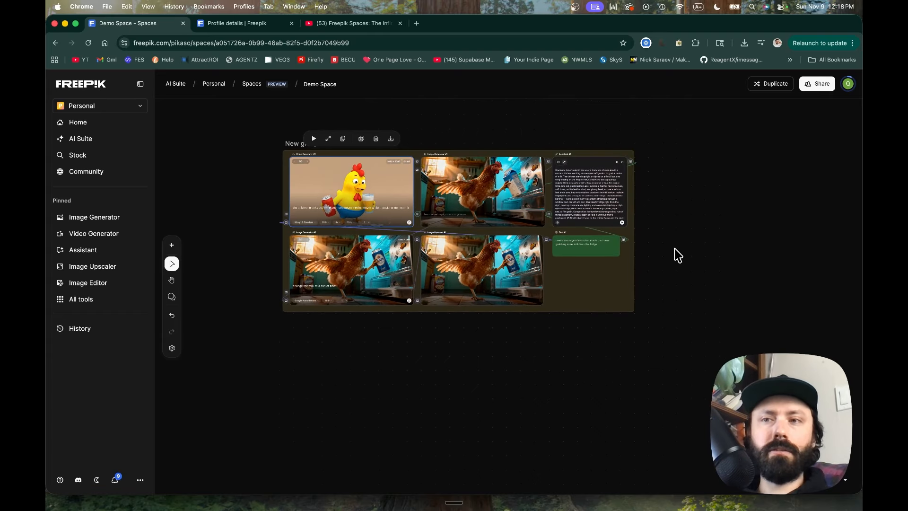
pyautogui.click(817, 89)
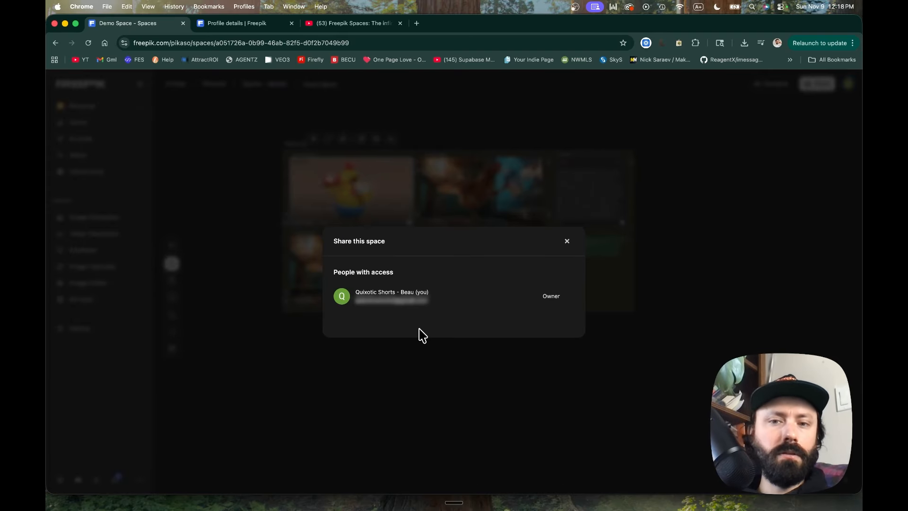
pyautogui.click(566, 242)
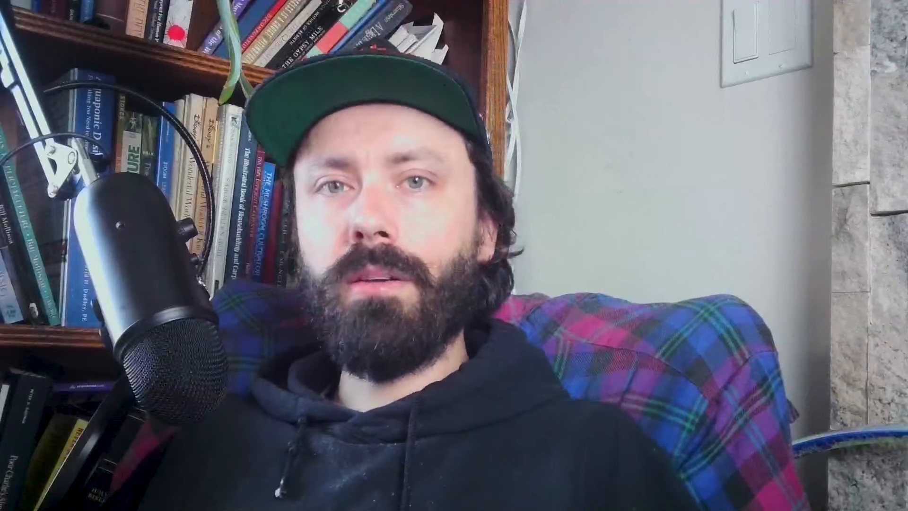